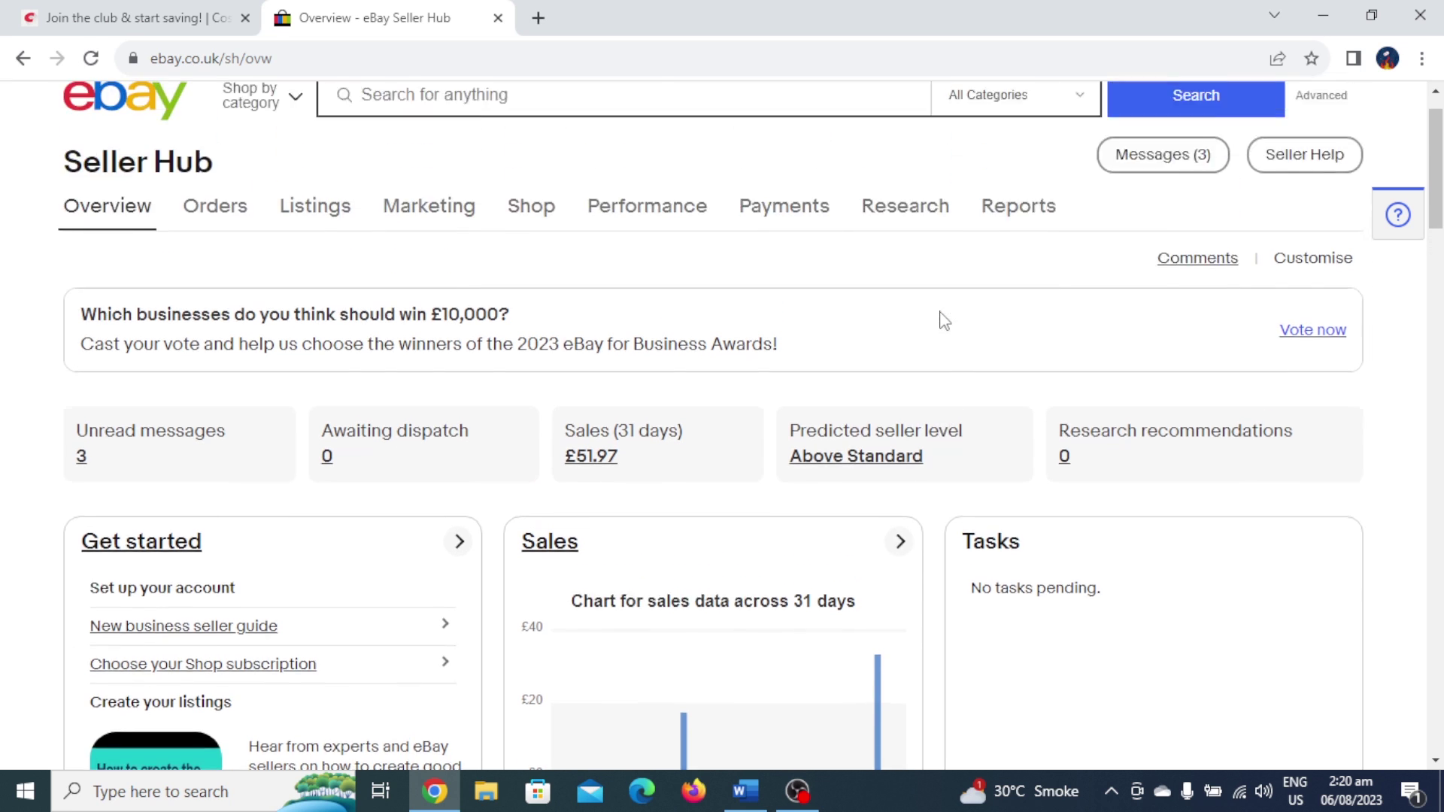
Review the orders, listings and traffic summaries on the eBay Seller Hub overview page
scroll(945, 320, down, 4)
scroll(944, 320, down, 9)
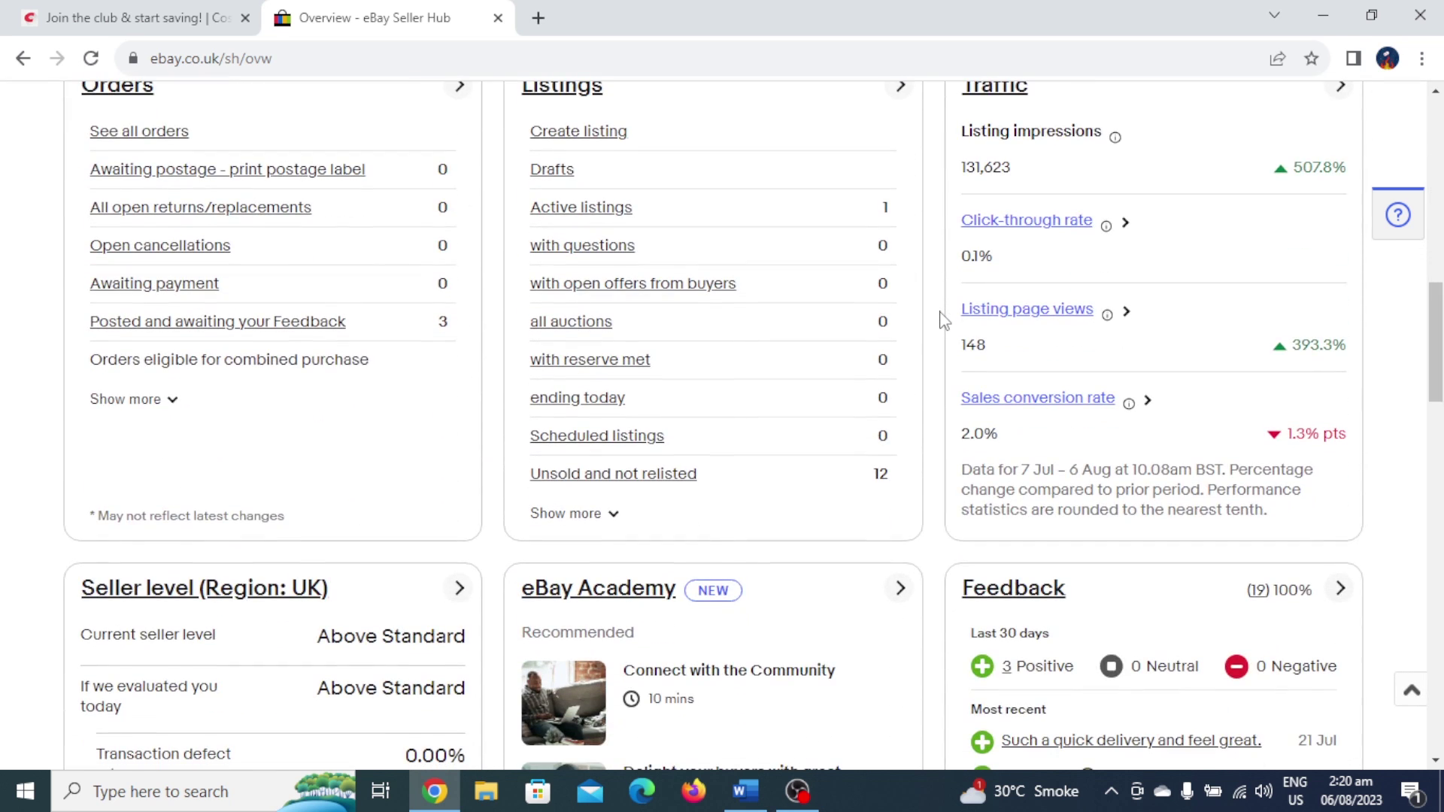
mouse_move(839, 451)
mouse_down()
mouse_move(907, 497)
mouse_move(917, 485)
mouse_up()
key(Escape)
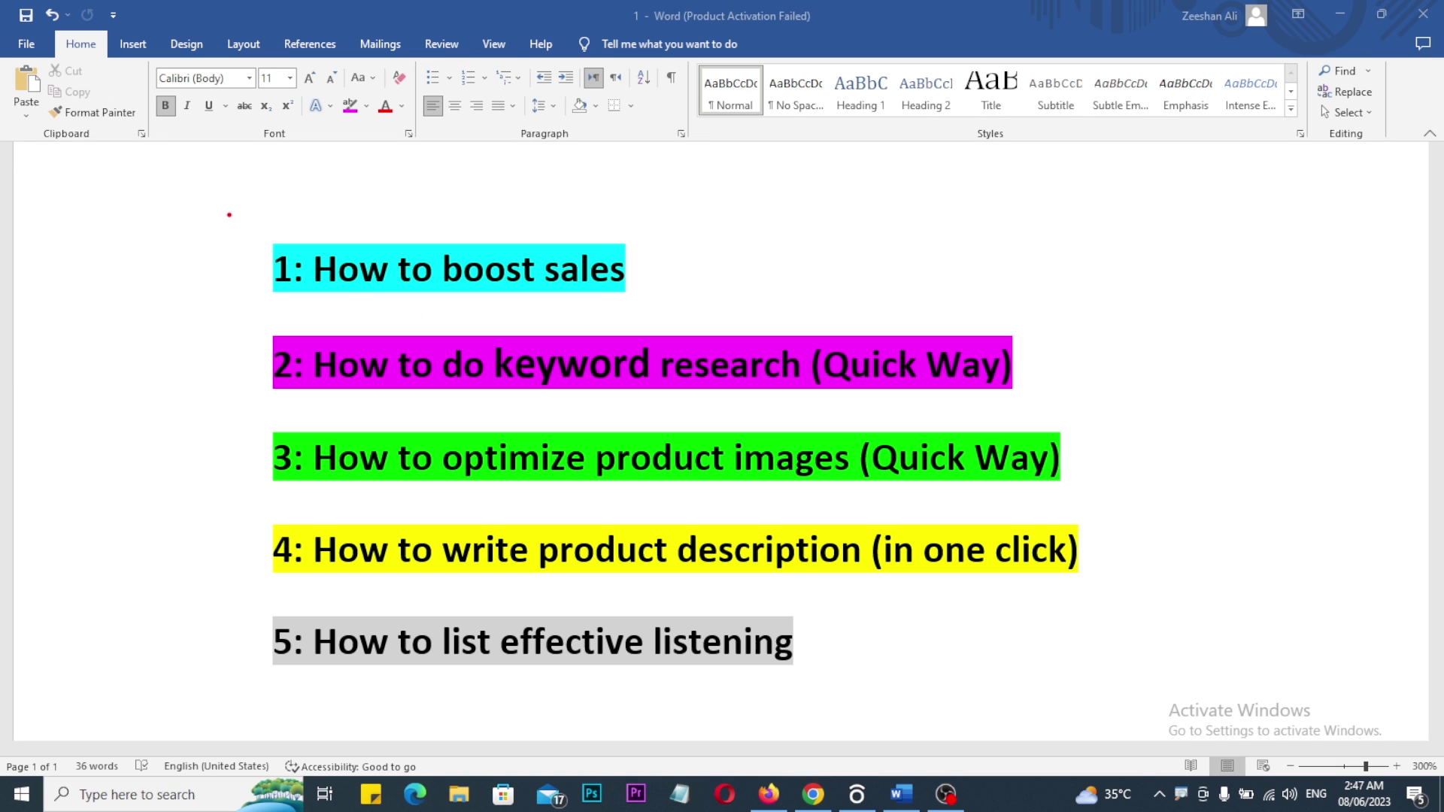
In the Word topic list, box "How to boost sales" and tick topics 1 and 2 in red, and clear the markup
drag(230, 215, 737, 314)
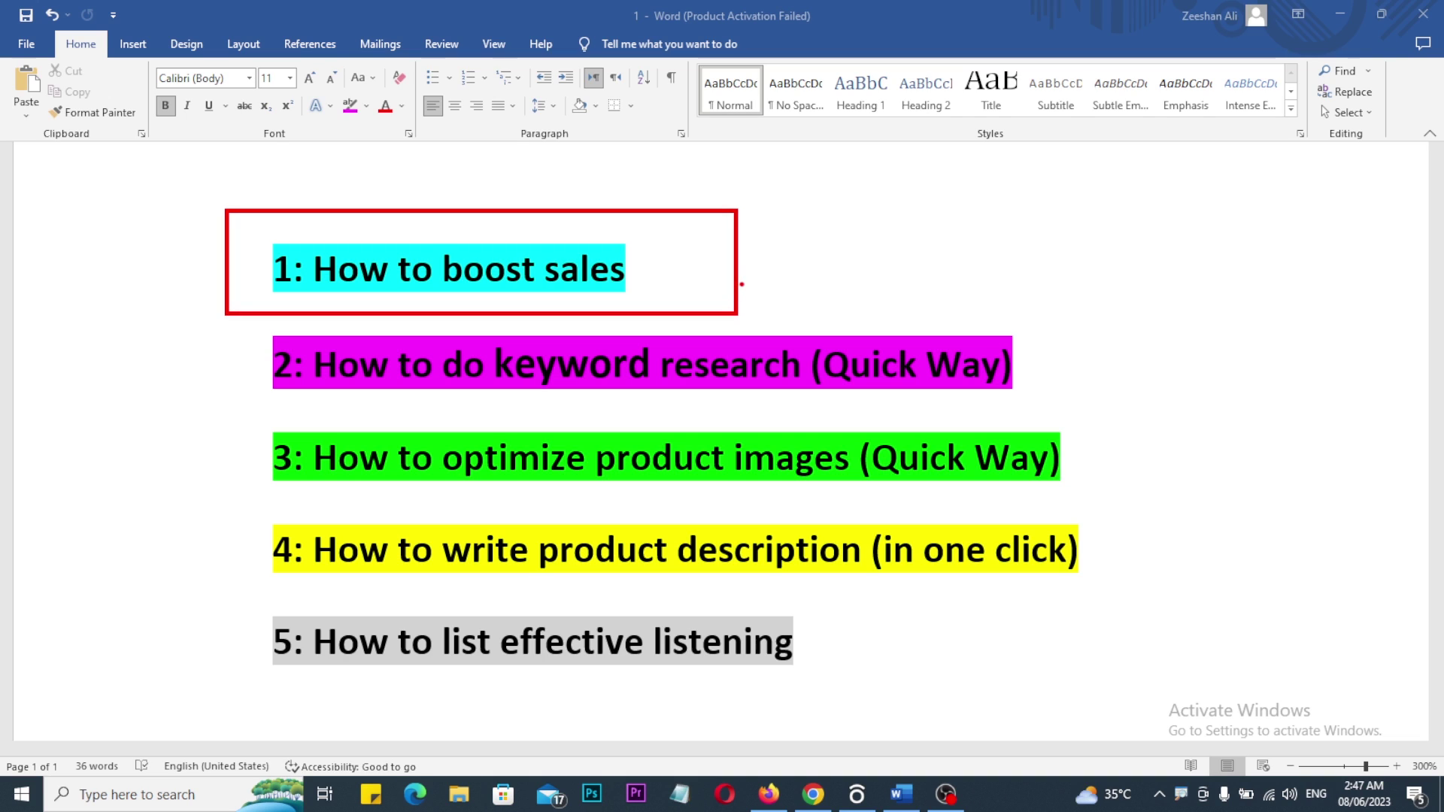
mouse_move(715, 239)
mouse_down()
mouse_move(724, 263)
mouse_move(794, 233)
mouse_up()
drag(862, 302, 930, 288)
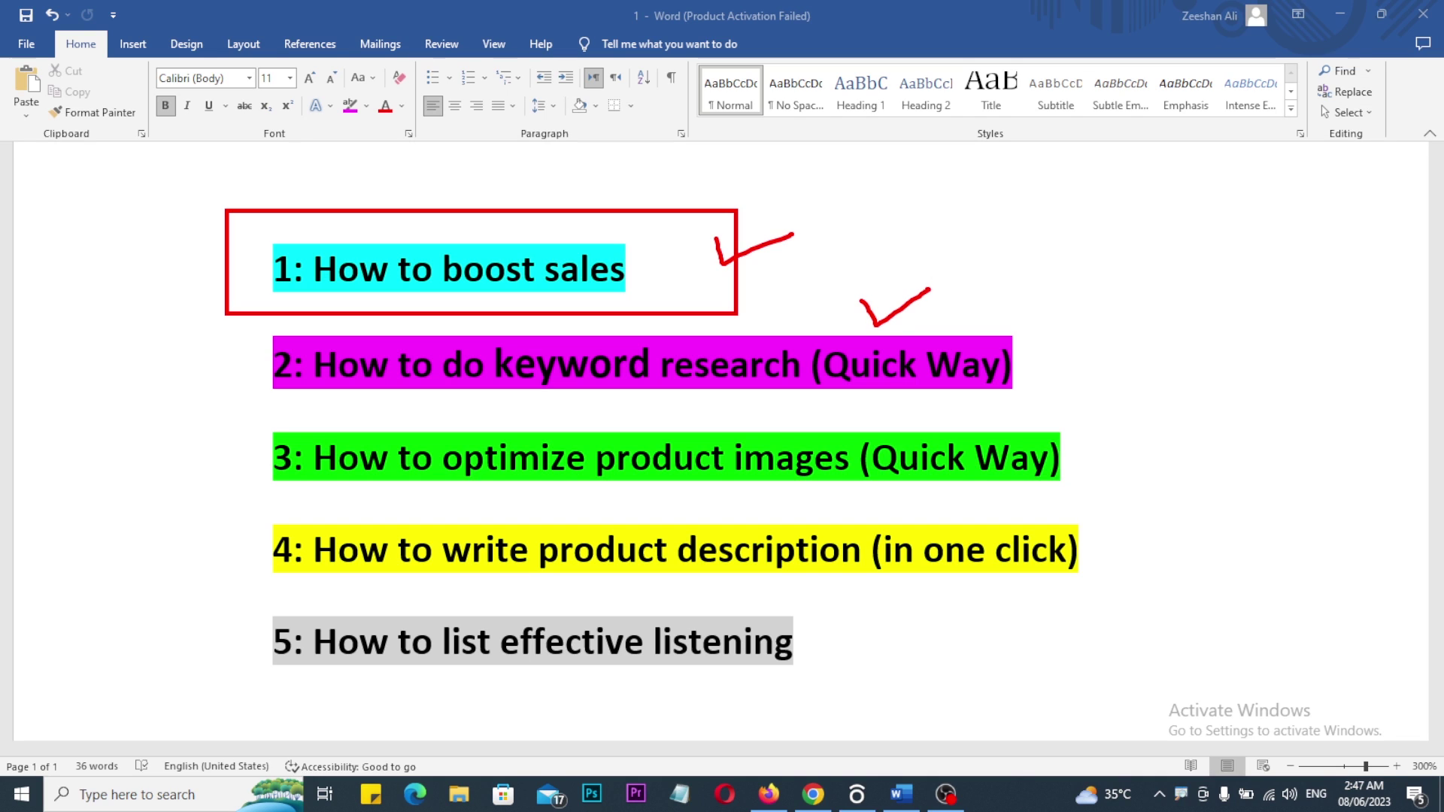
key(e)
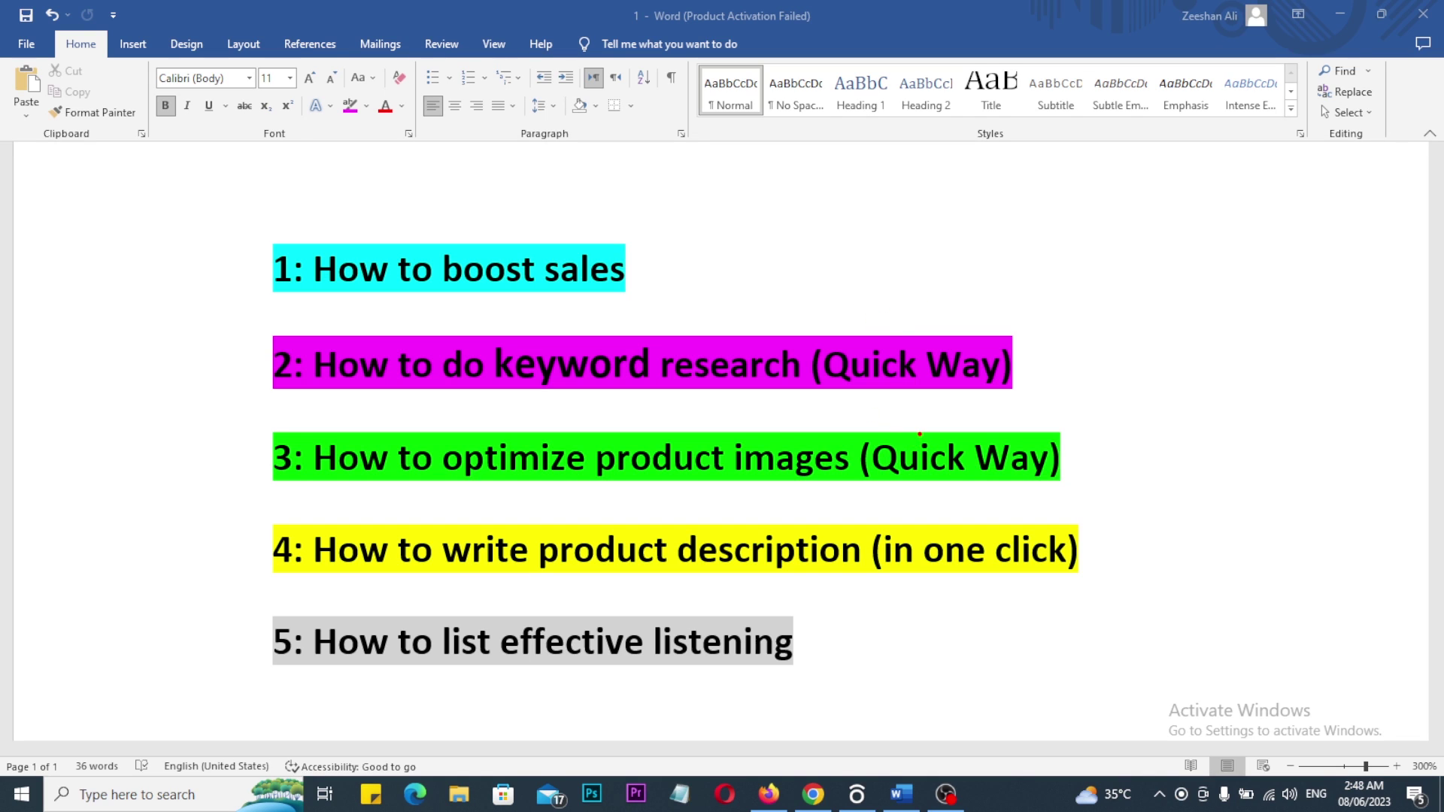
Tick topics 3, 4 and 5, sketch a small listing with an arrow, circle topics 1 to 4 in red, and clear the markup
drag(925, 416, 981, 403)
mouse_move(846, 504)
mouse_down()
mouse_move(849, 518)
mouse_move(904, 500)
mouse_up()
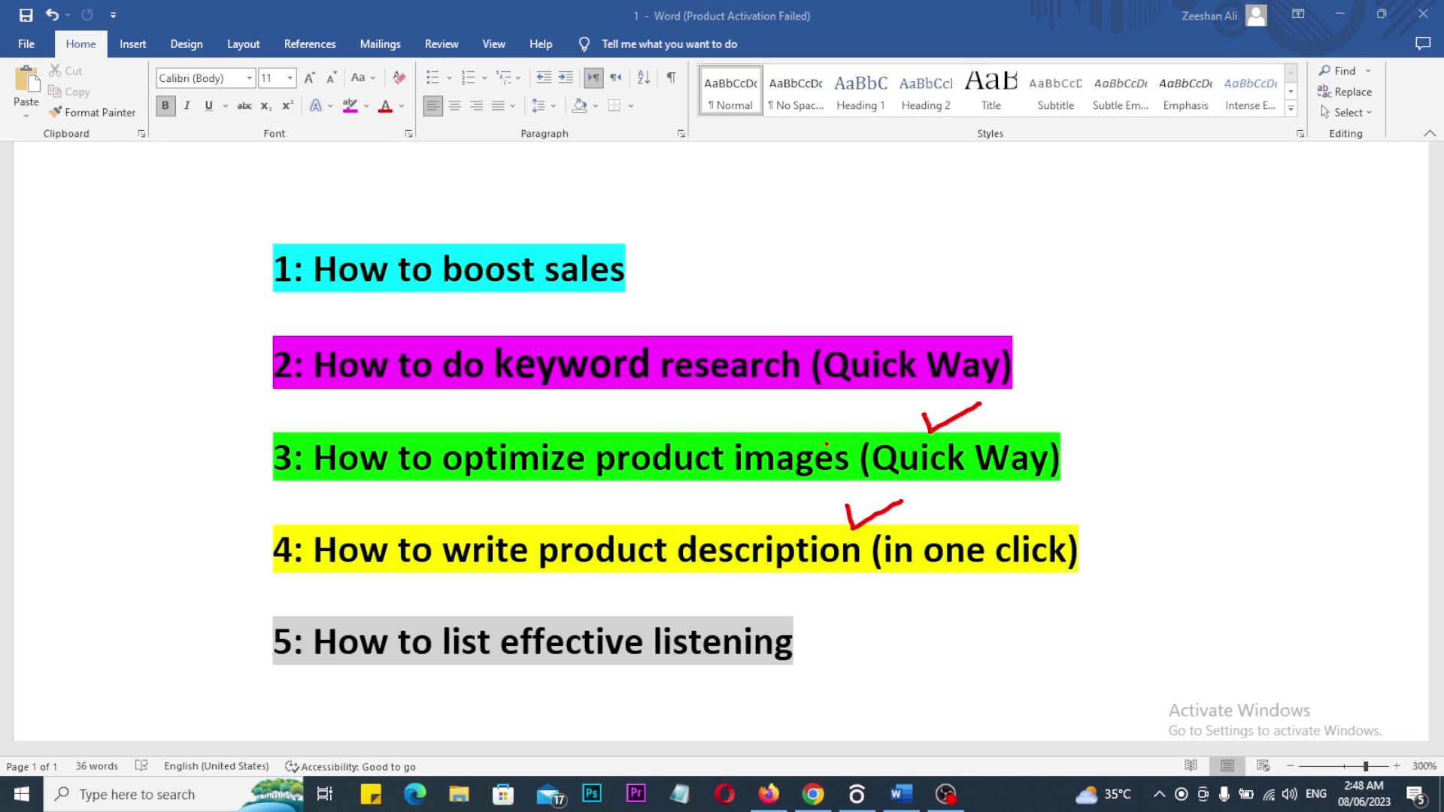
drag(671, 161, 832, 299)
mouse_move(703, 195)
mouse_down()
mouse_move(759, 194)
mouse_move(730, 237)
mouse_up()
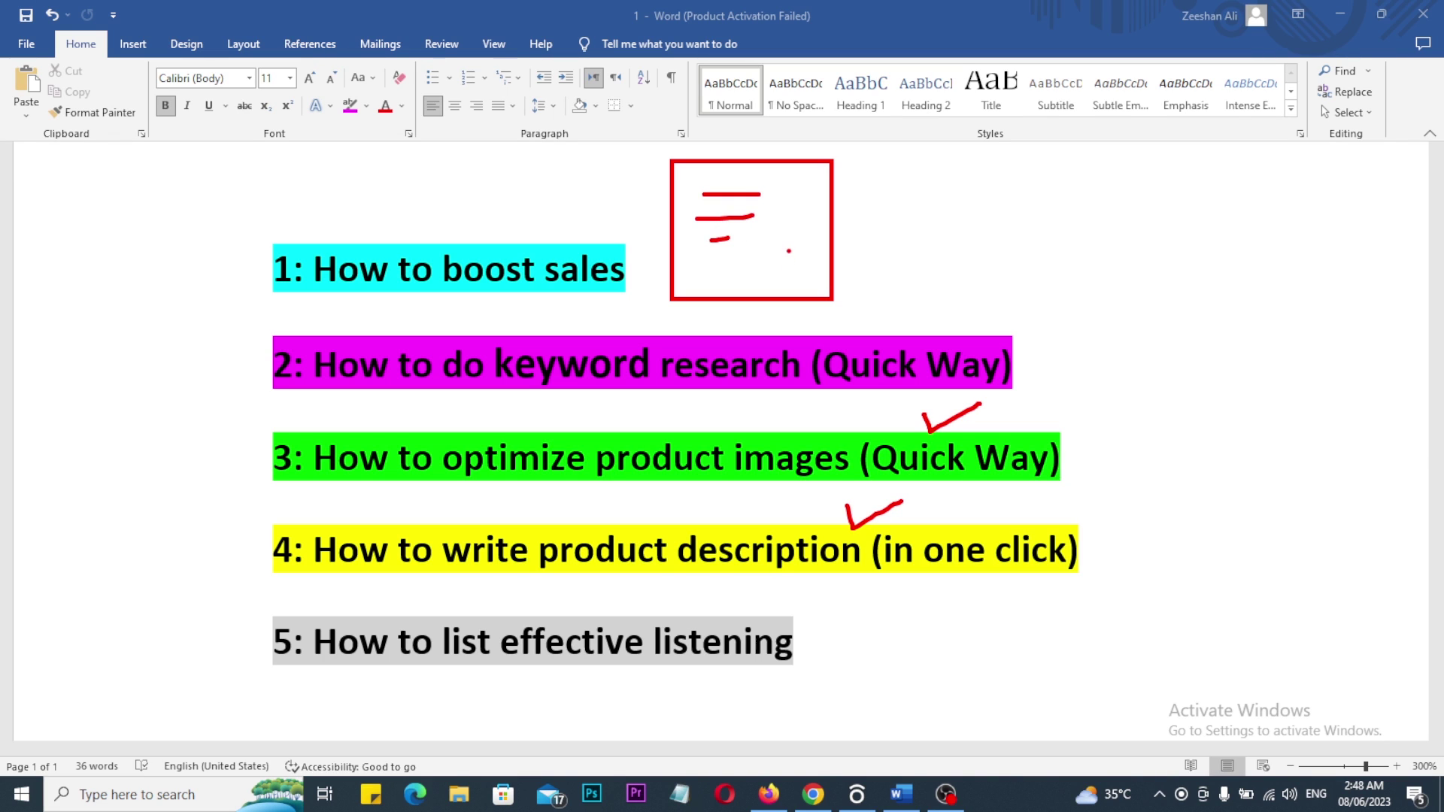
mouse_move(789, 249)
mouse_down()
mouse_move(798, 283)
mouse_move(993, 215)
mouse_move(983, 256)
mouse_up()
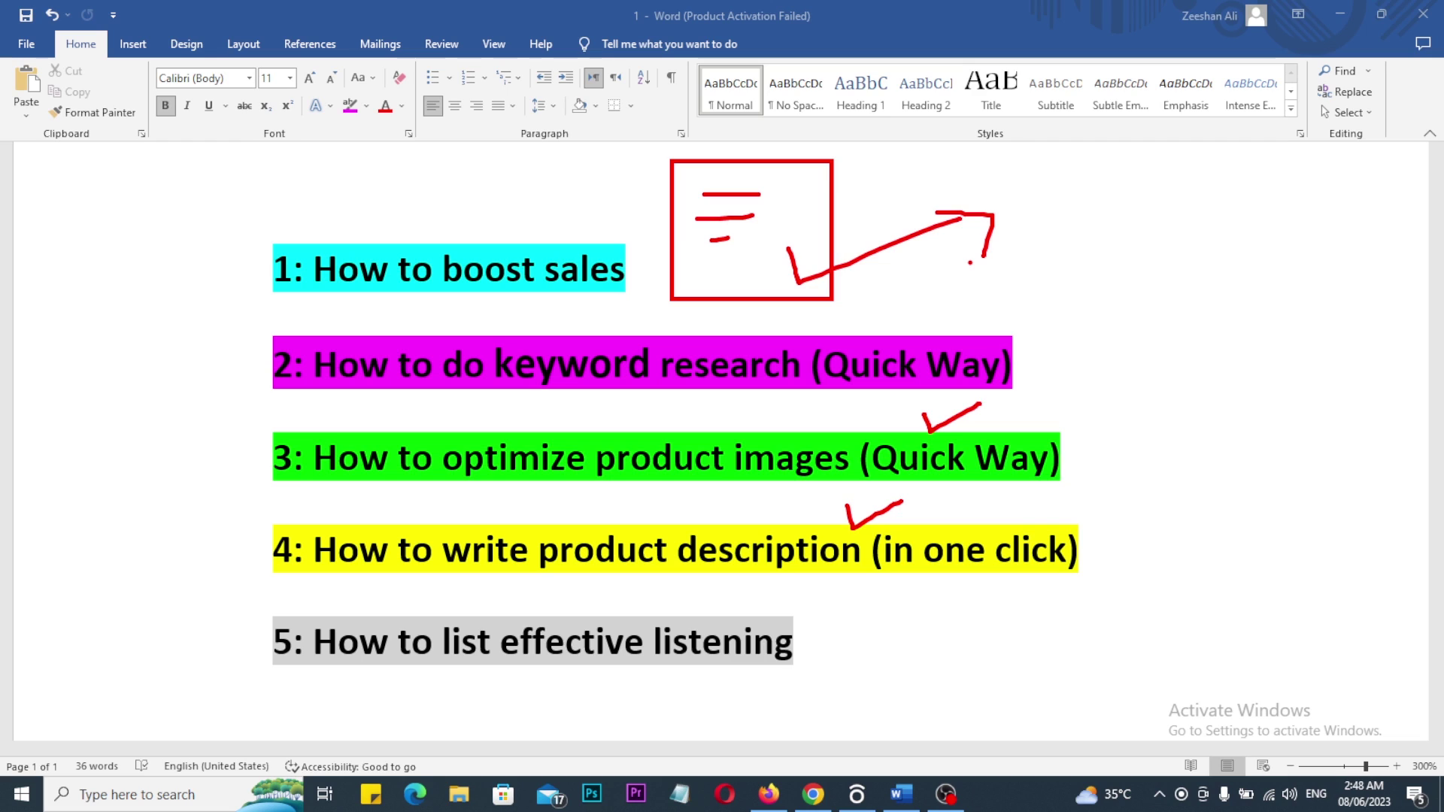
drag(862, 191, 913, 174)
drag(818, 632, 872, 635)
mouse_move(420, 223)
mouse_down()
mouse_move(517, 192)
mouse_move(1064, 347)
mouse_move(1080, 573)
mouse_move(266, 576)
mouse_move(117, 280)
mouse_move(451, 225)
mouse_up()
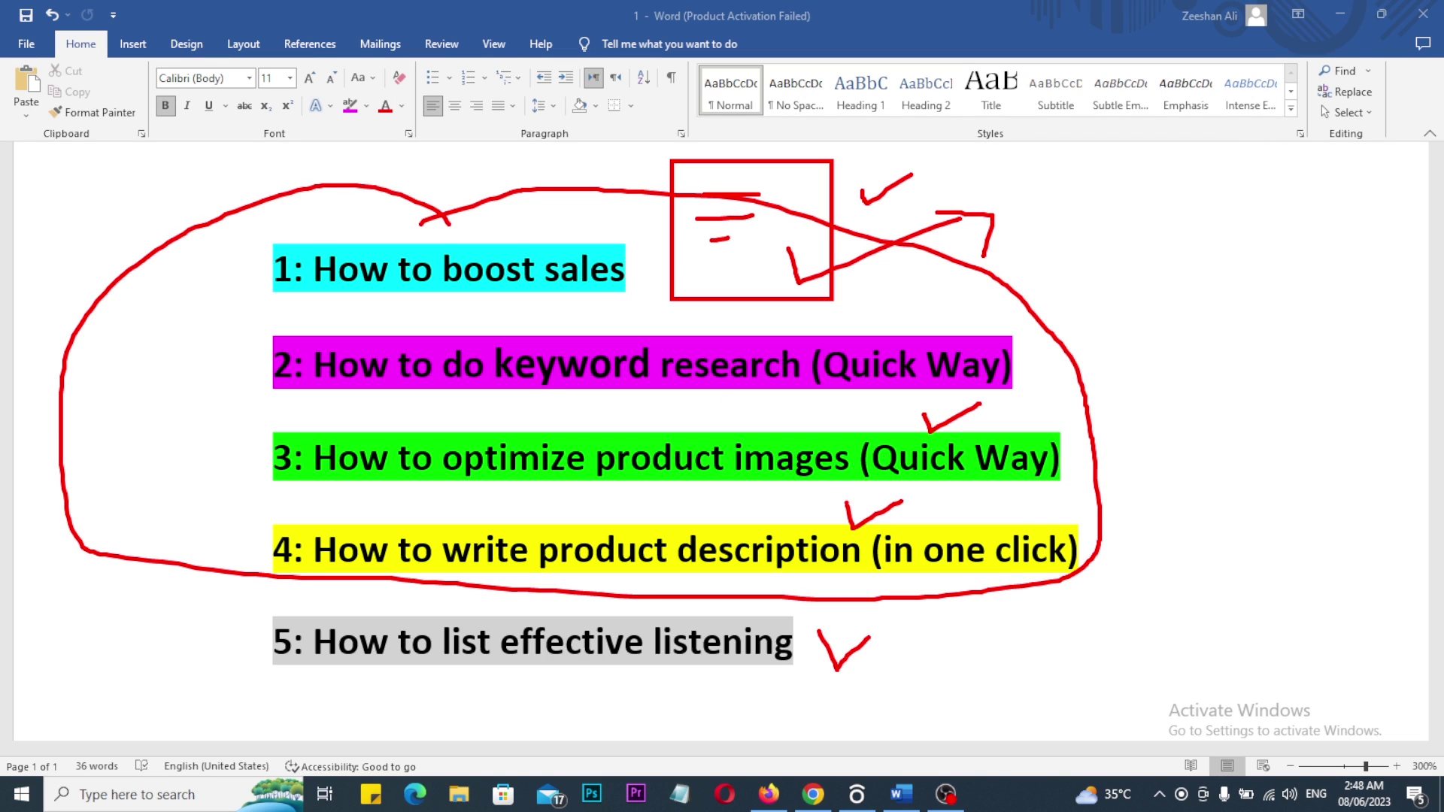
key(e)
Mark the "How to boost sales" topic in red, and in Chrome mark the draft listing's Promoted Listings heading
mouse_move(228, 212)
mouse_down()
mouse_move(456, 297)
mouse_move(718, 326)
mouse_up()
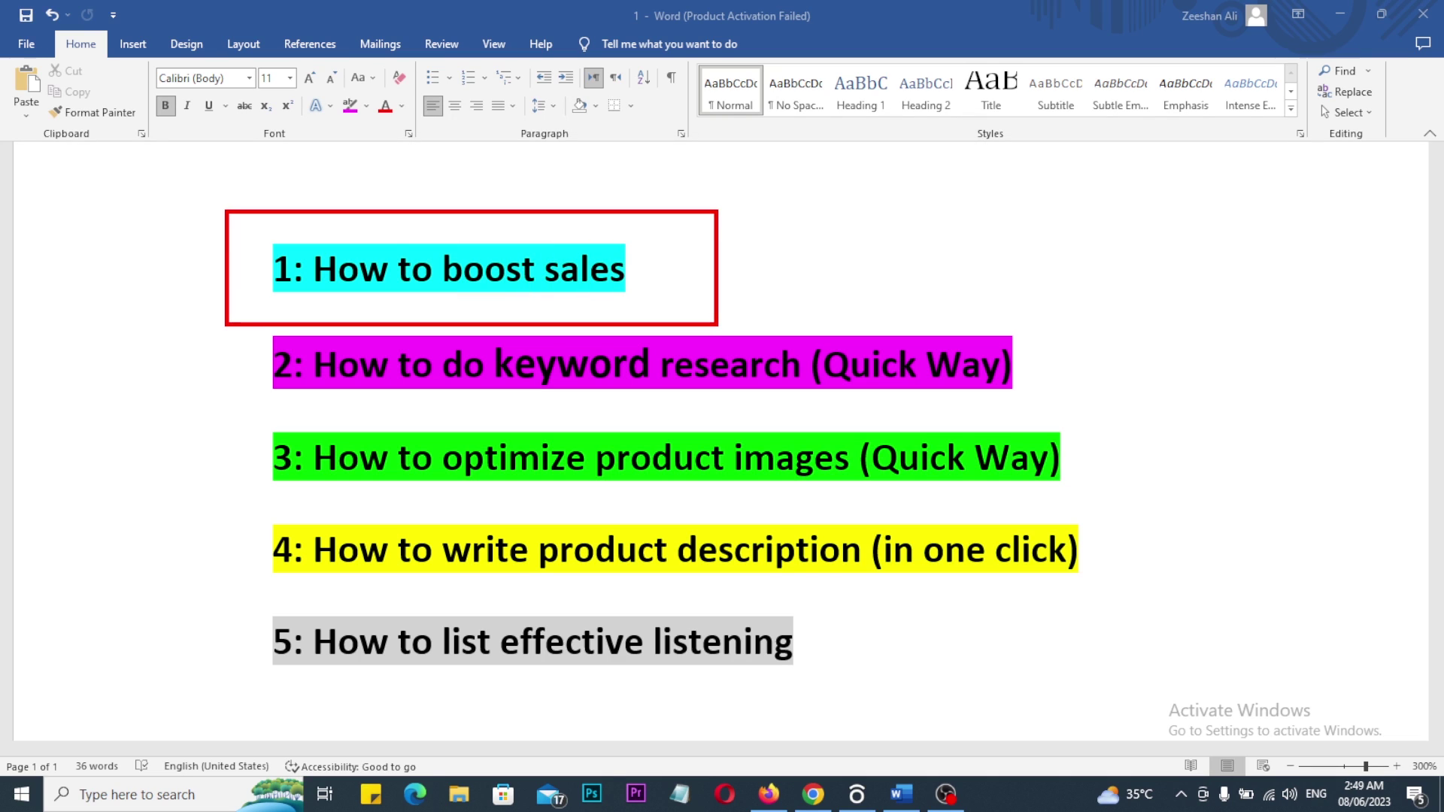
mouse_move(682, 273)
mouse_down()
mouse_move(708, 304)
mouse_move(766, 269)
mouse_up()
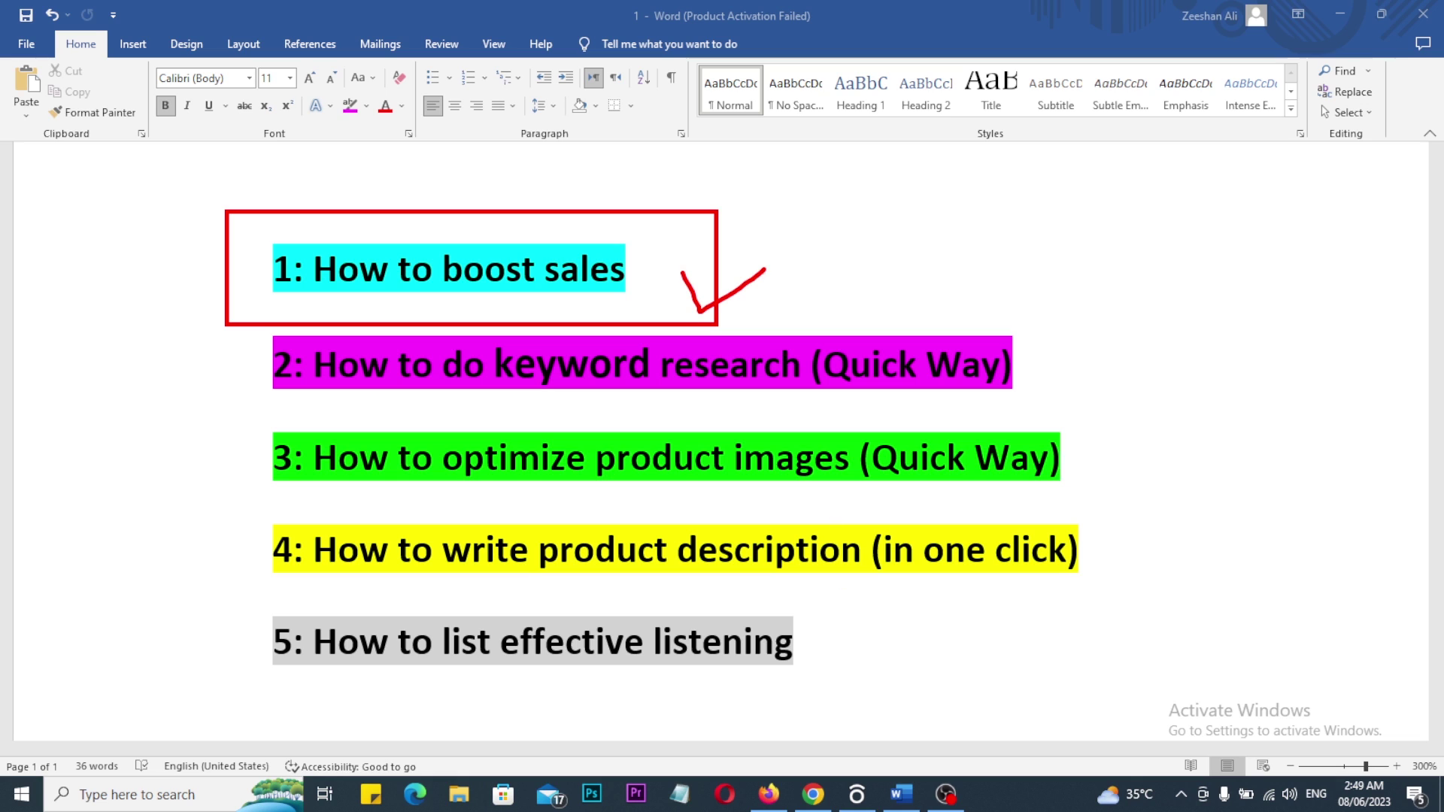
click(812, 794)
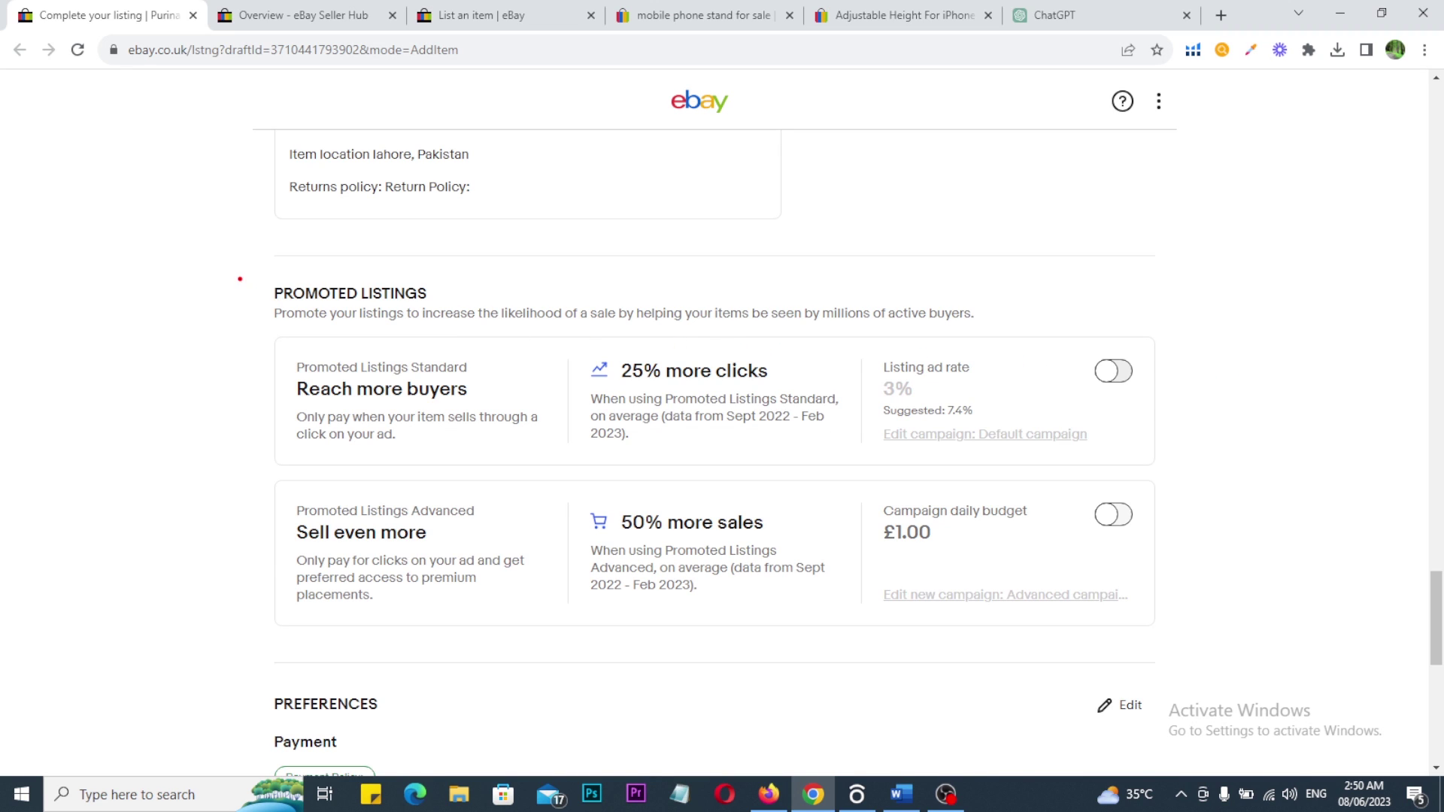
drag(239, 248, 429, 329)
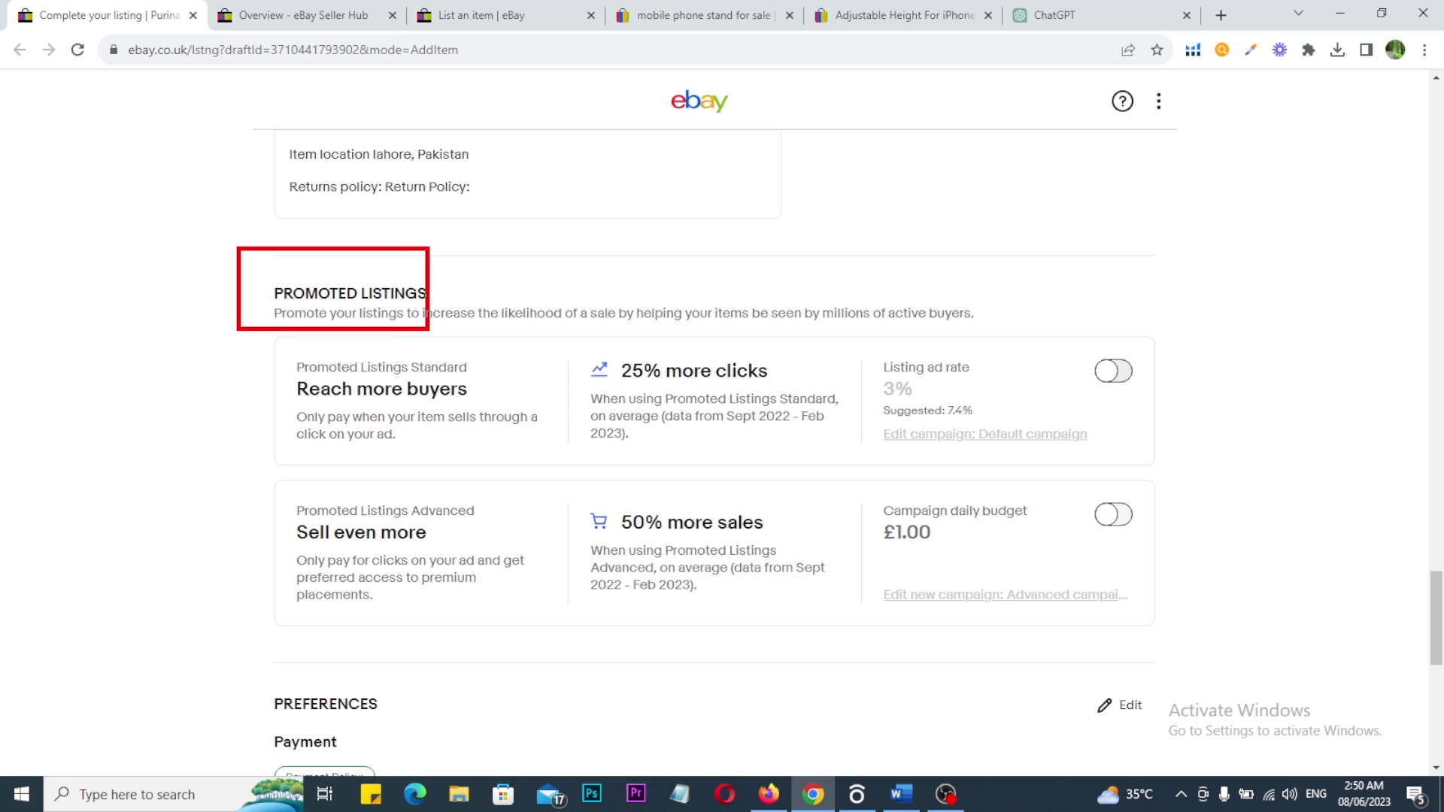
drag(450, 275, 543, 260)
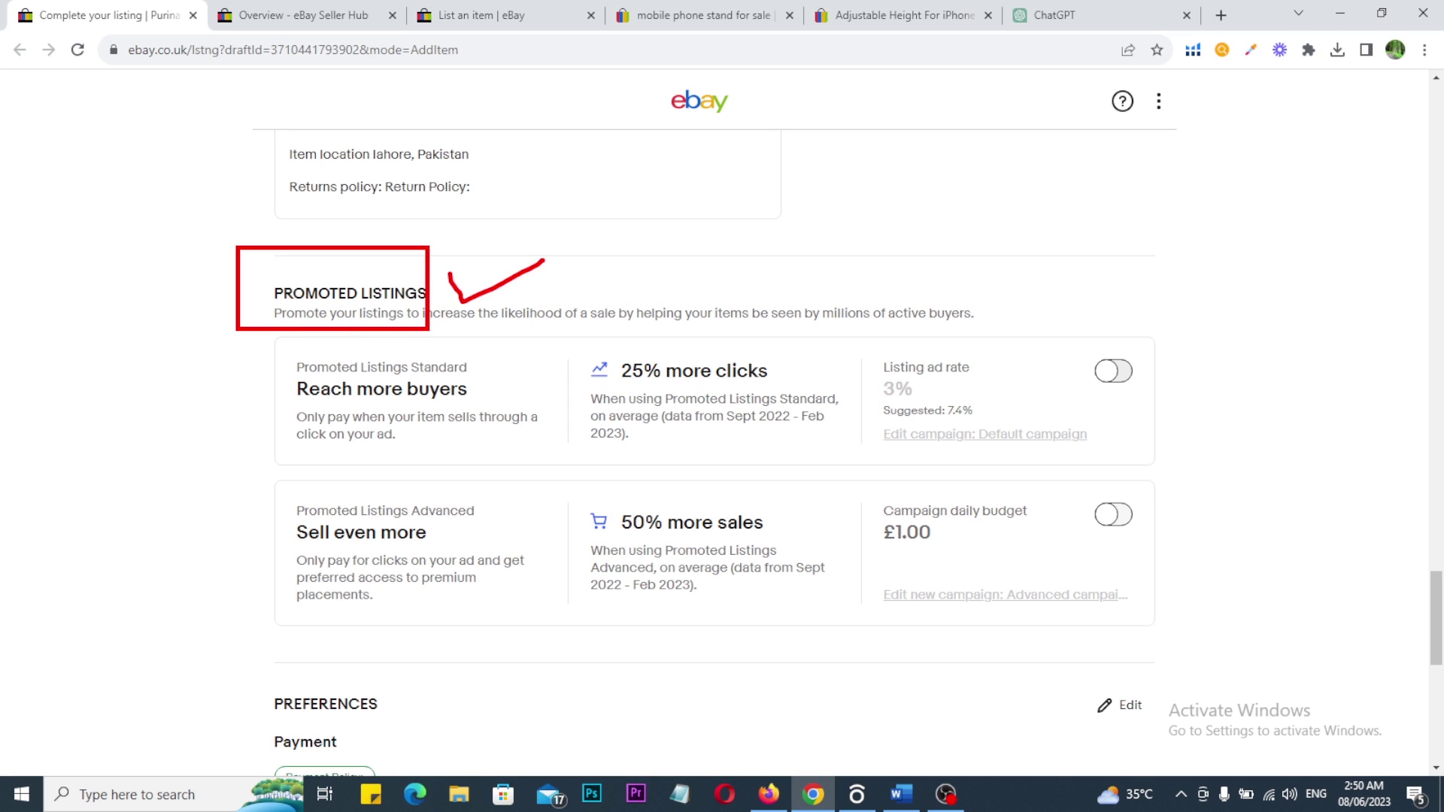
key(Escape)
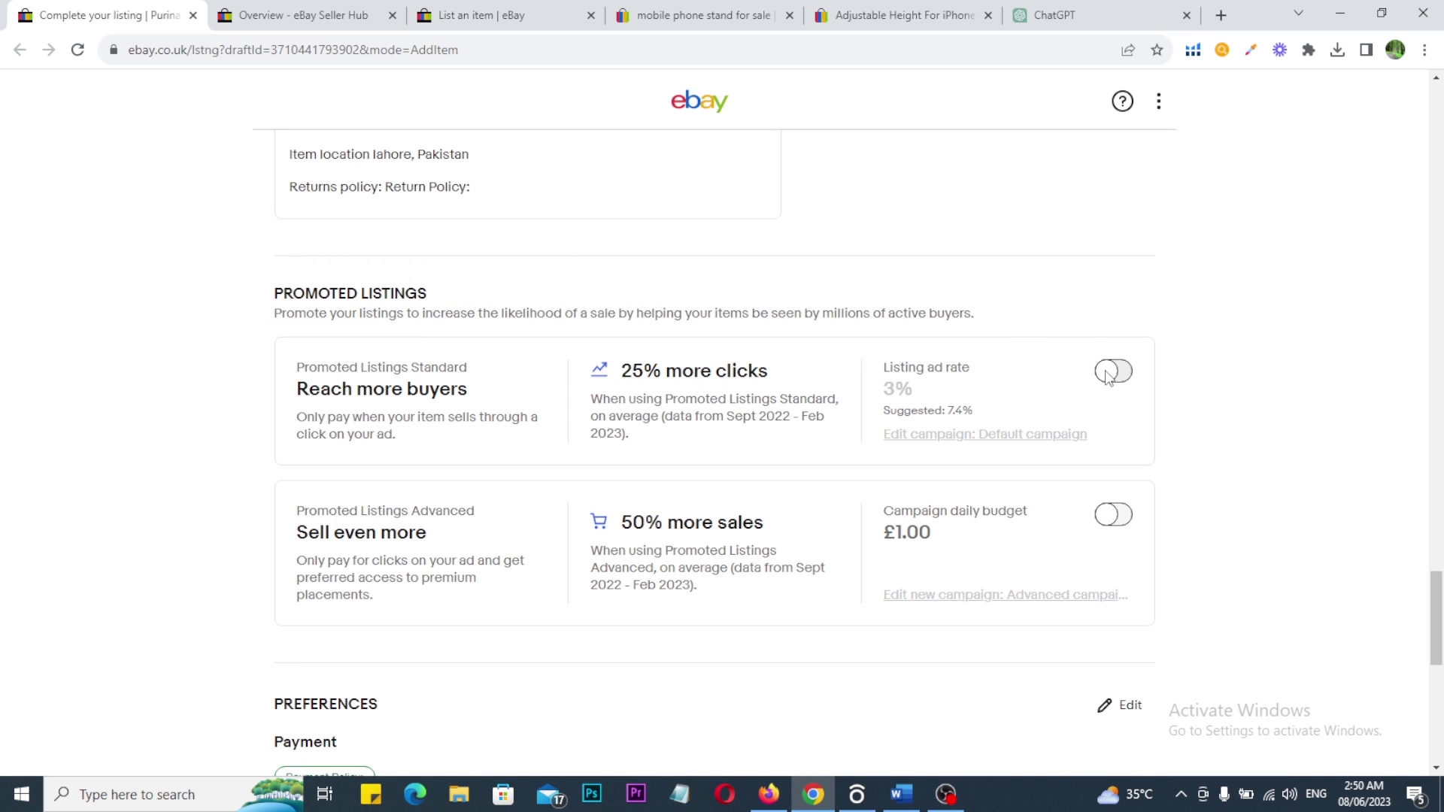
Turn on Promoted Listings Standard for the draft listing and set its listing ad rate to 10%
click(1107, 373)
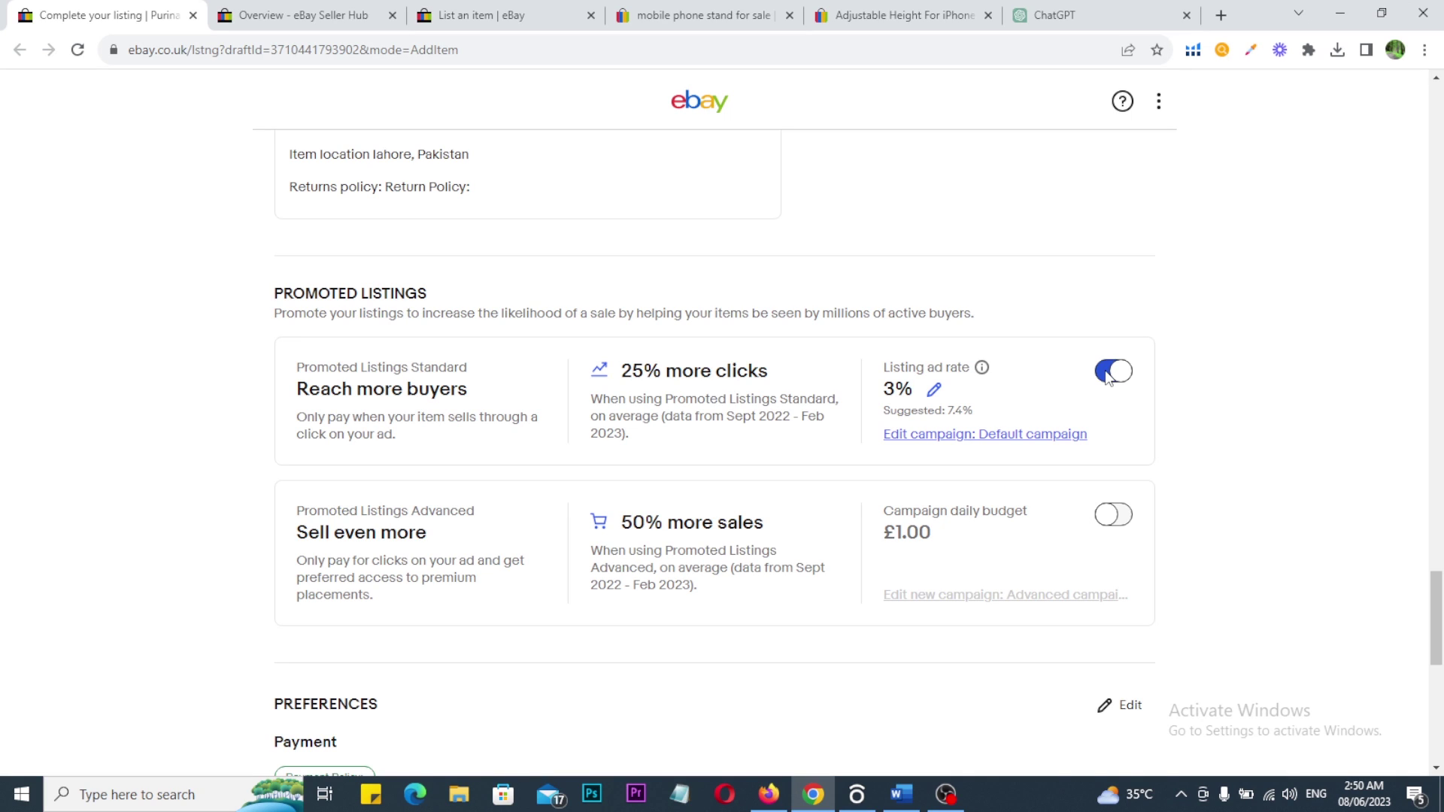
click(934, 388)
drag(846, 336, 933, 438)
mouse_move(977, 279)
mouse_down()
mouse_move(989, 311)
mouse_move(1069, 243)
mouse_up()
key(Escape)
key(BackSpace)
text(10)
drag(845, 331, 955, 449)
drag(980, 333, 1071, 309)
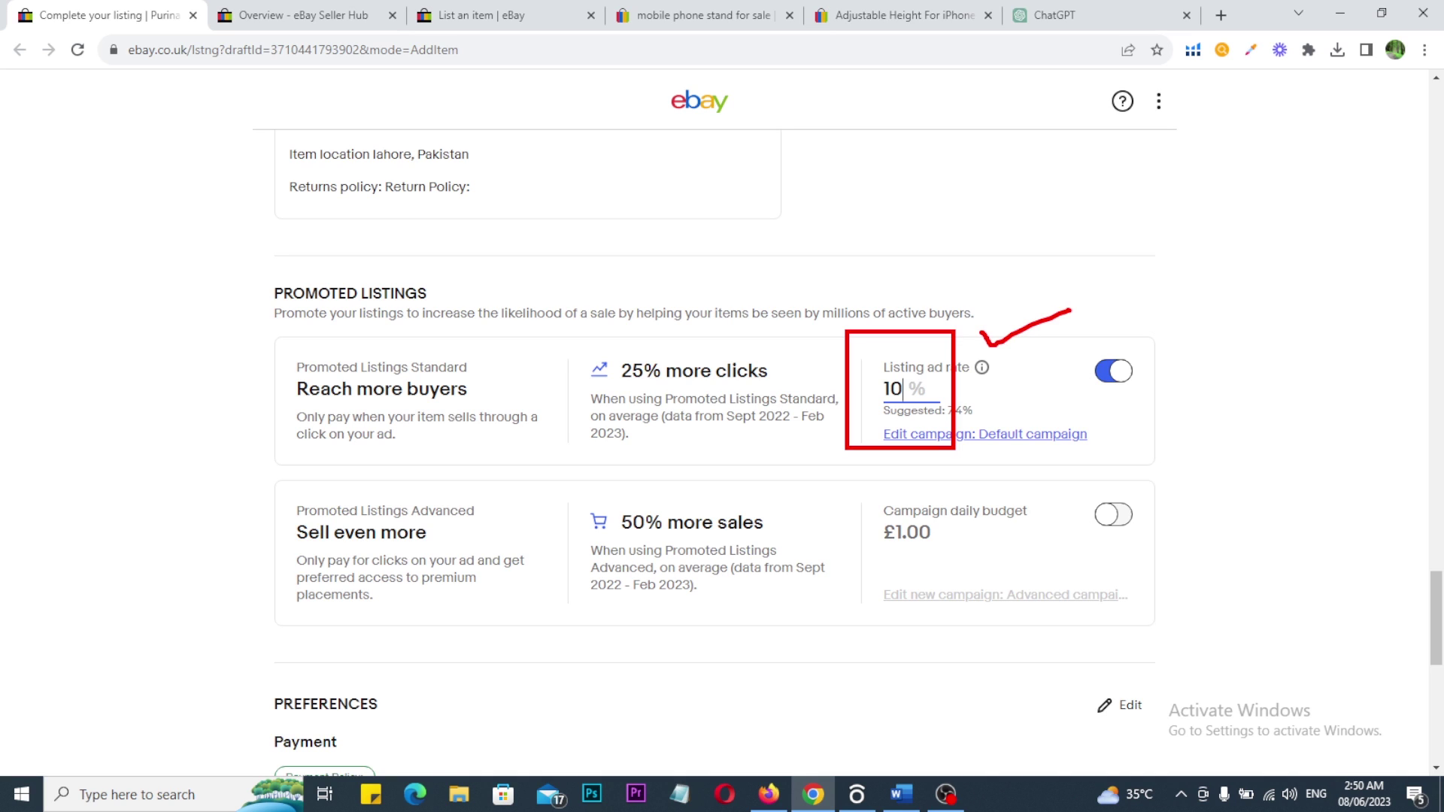
key(Escape)
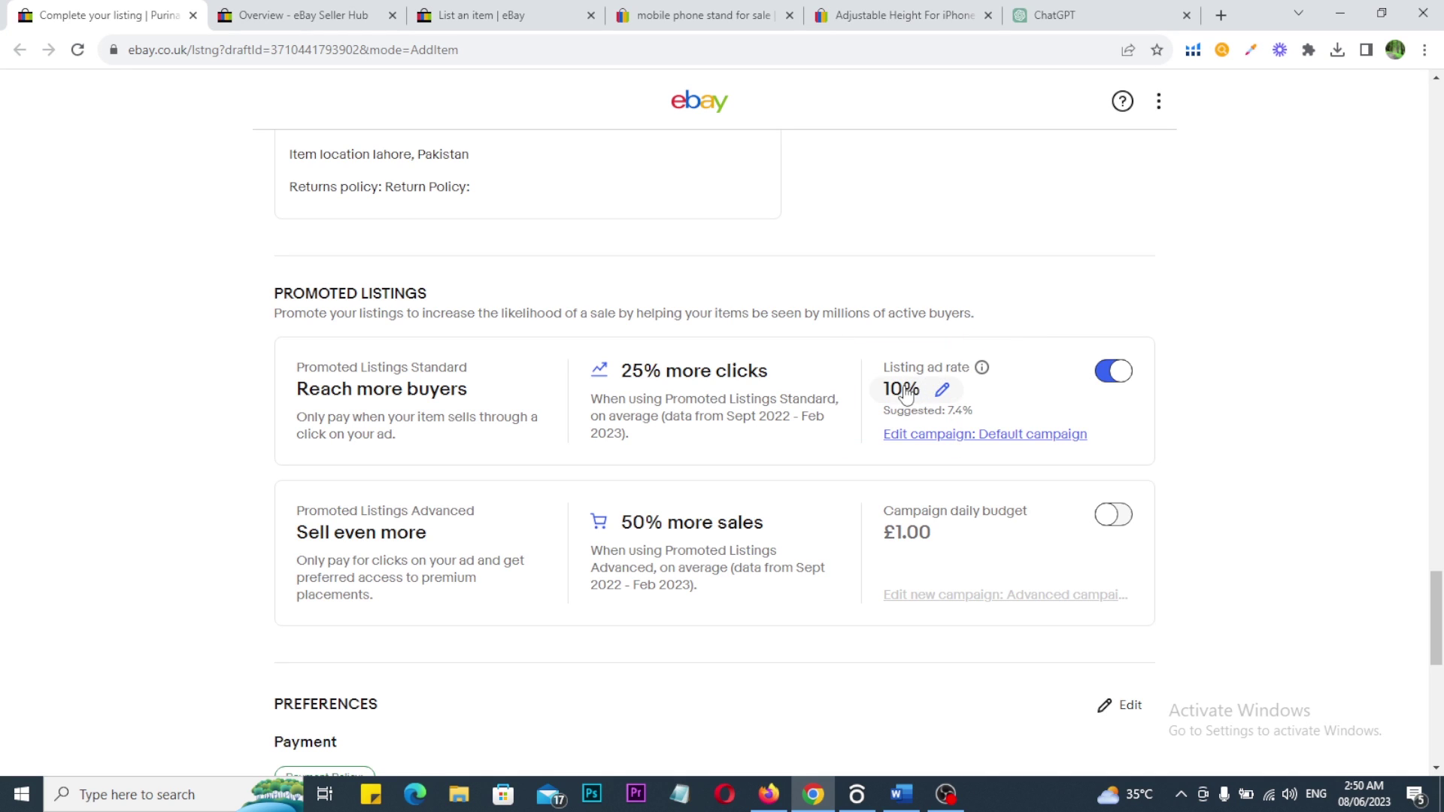
Set the Promoted Listings Standard ad rate to 2%
click(942, 396)
key(BackSpace)
key(BackSpace)
text(2)
click(1011, 290)
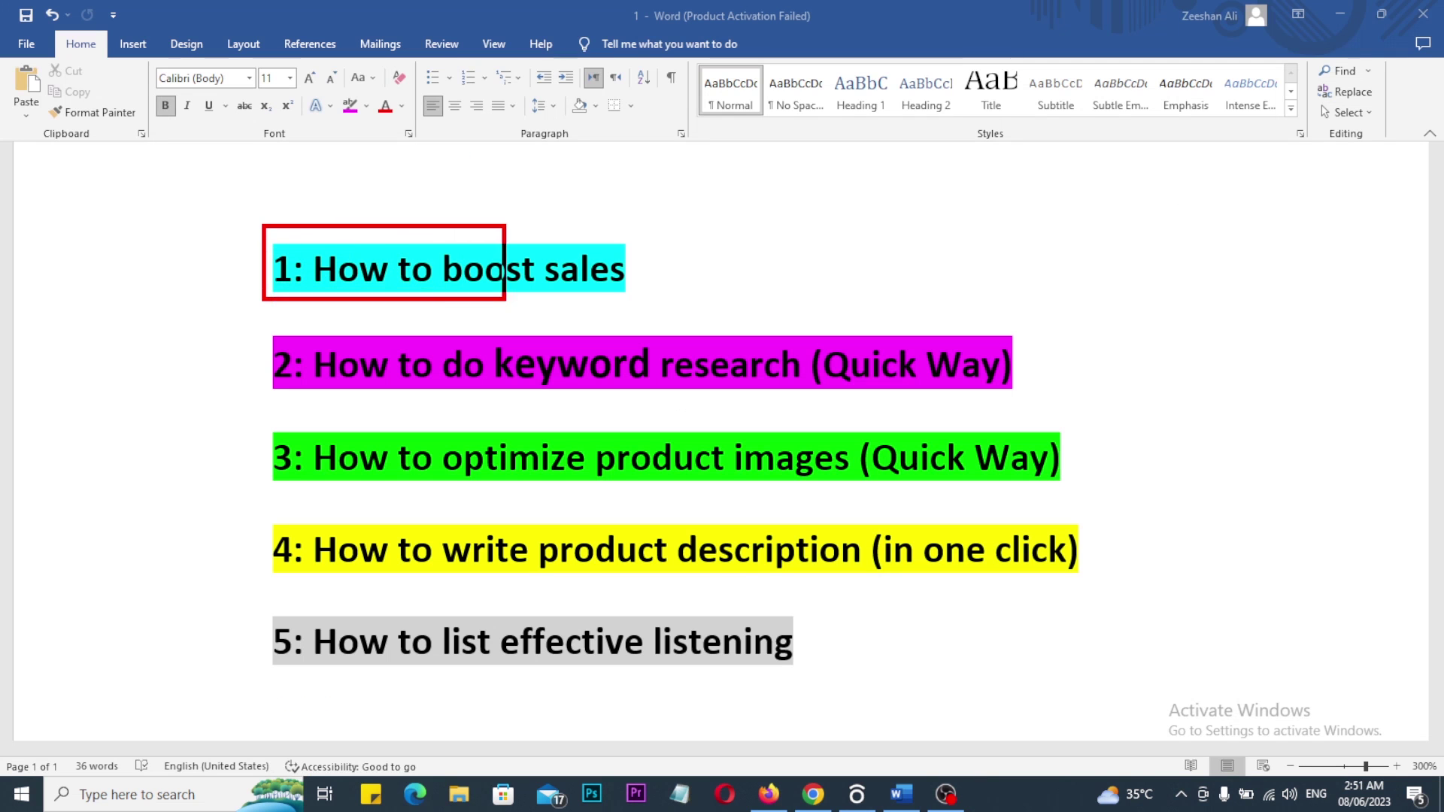
In the Word topic list, tick "How to boost sales" and circle topics 2 to 5 in red, and clear the markup
drag(643, 240, 696, 235)
click(672, 230)
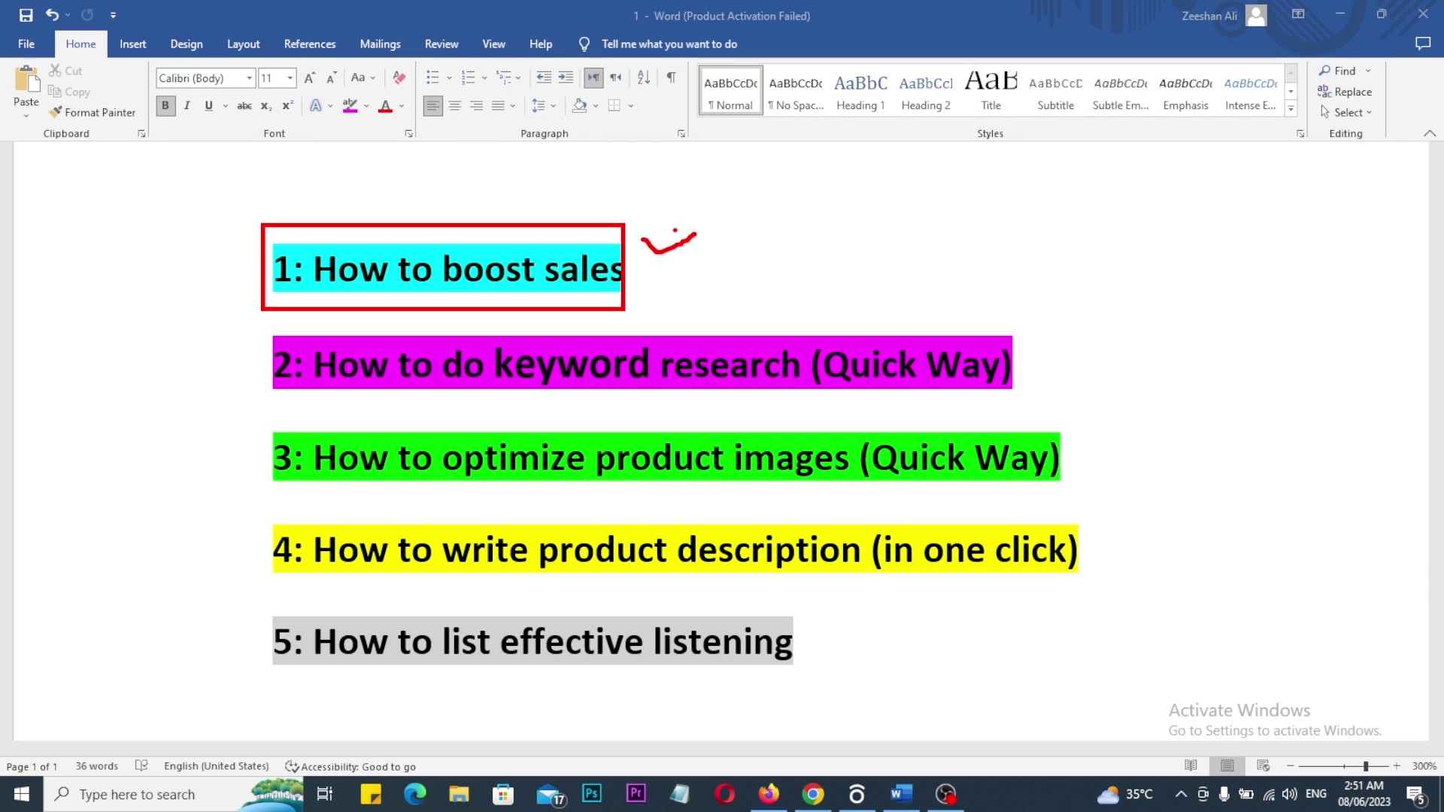
mouse_move(720, 294)
mouse_down()
mouse_move(903, 295)
mouse_move(1063, 358)
mouse_move(1090, 595)
mouse_move(805, 695)
mouse_move(173, 633)
mouse_move(124, 360)
mouse_move(752, 303)
mouse_up()
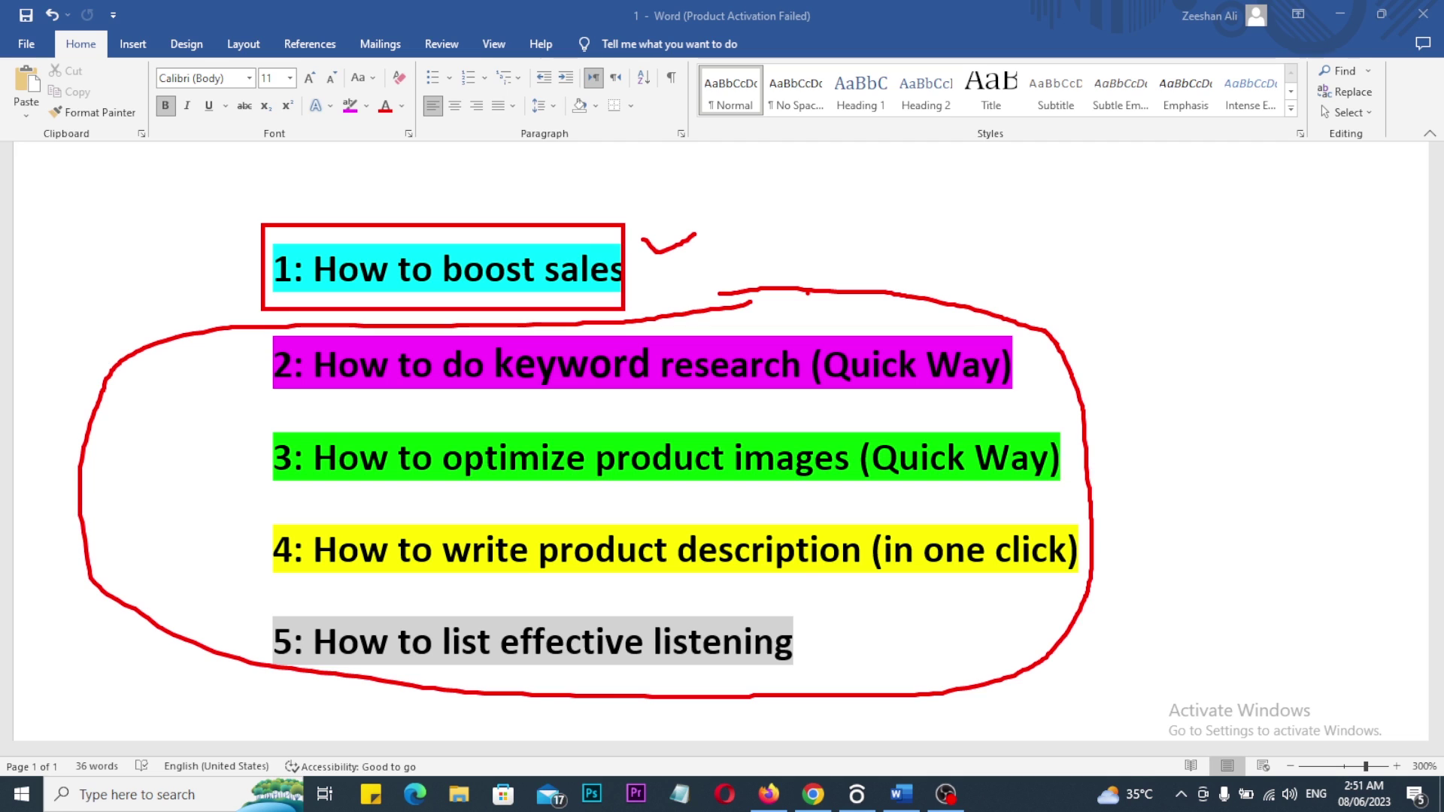
key(Escape)
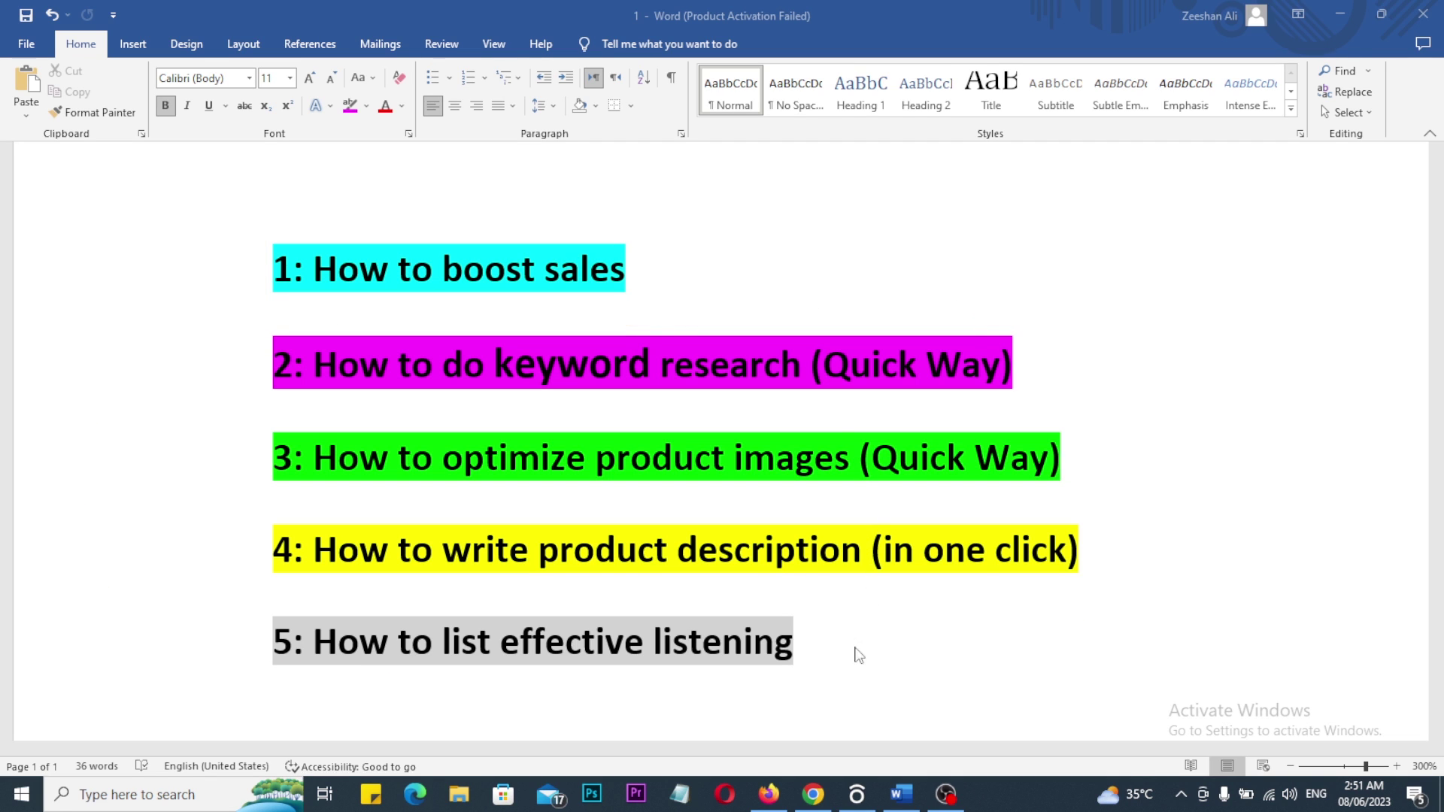
Switch to Chrome and examine the titles, prices and sellers in the eBay "mobile phone stand" search results
click(818, 789)
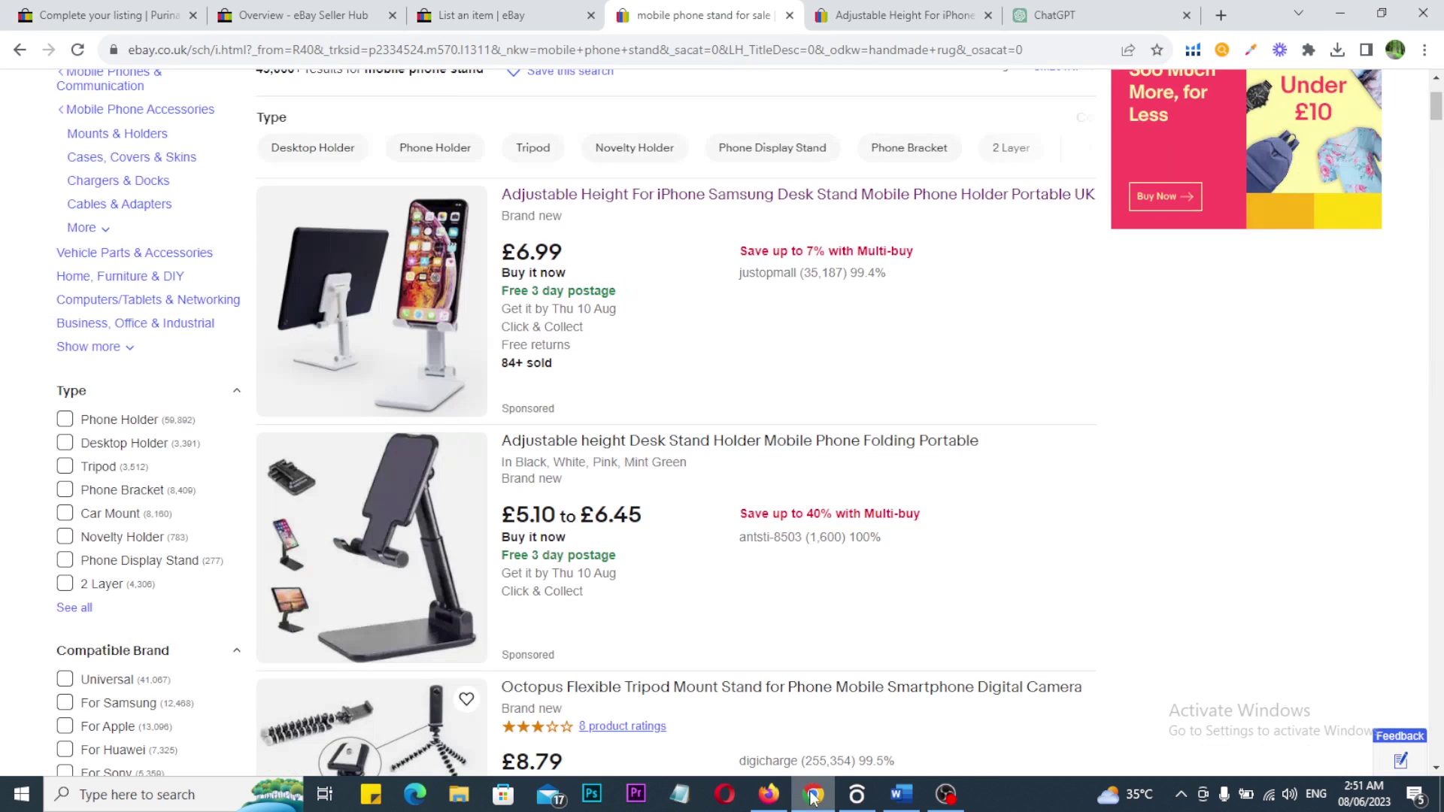
scroll(767, 455, up, 3)
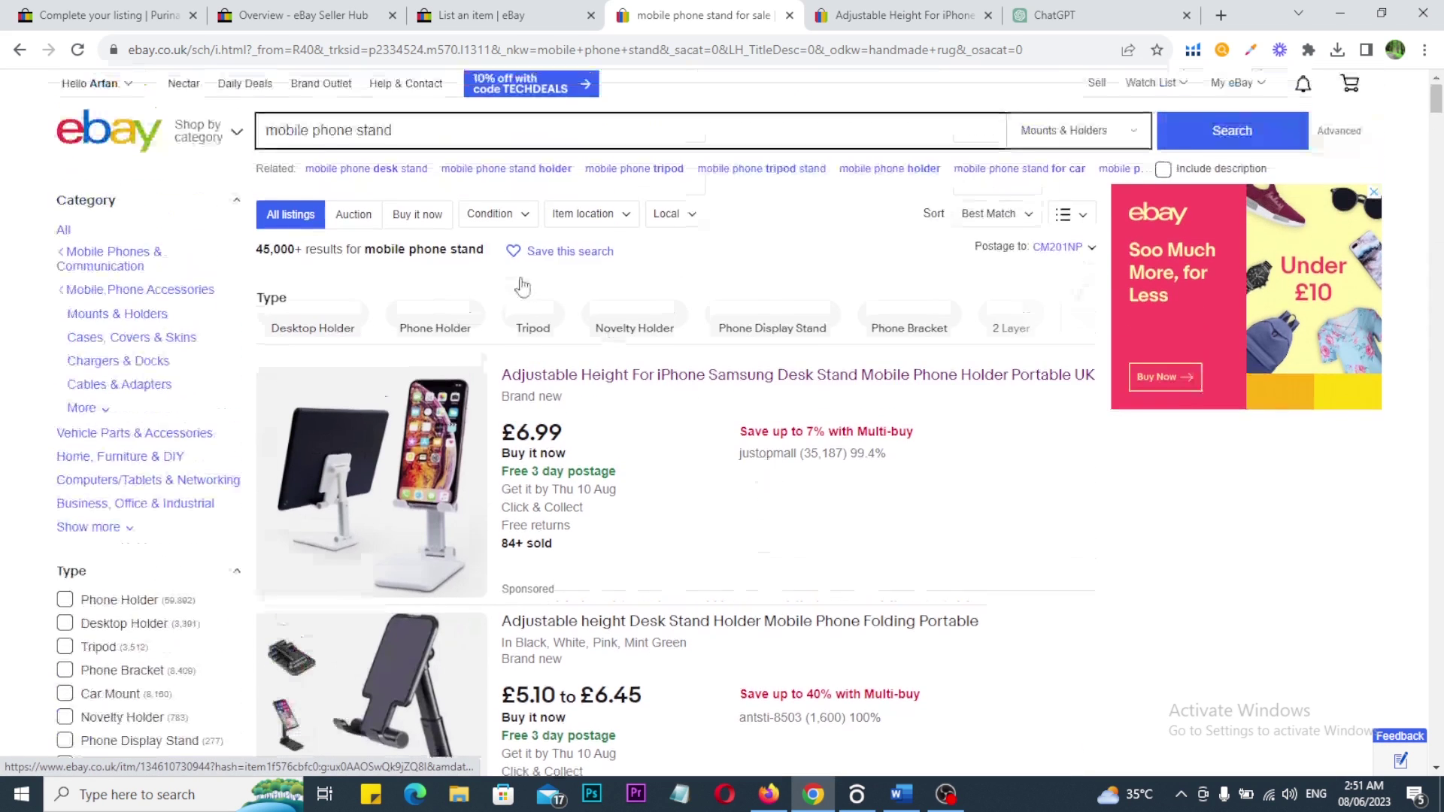
click(339, 128)
drag(340, 128, 246, 134)
scroll(847, 411, down, 4)
click(1234, 395)
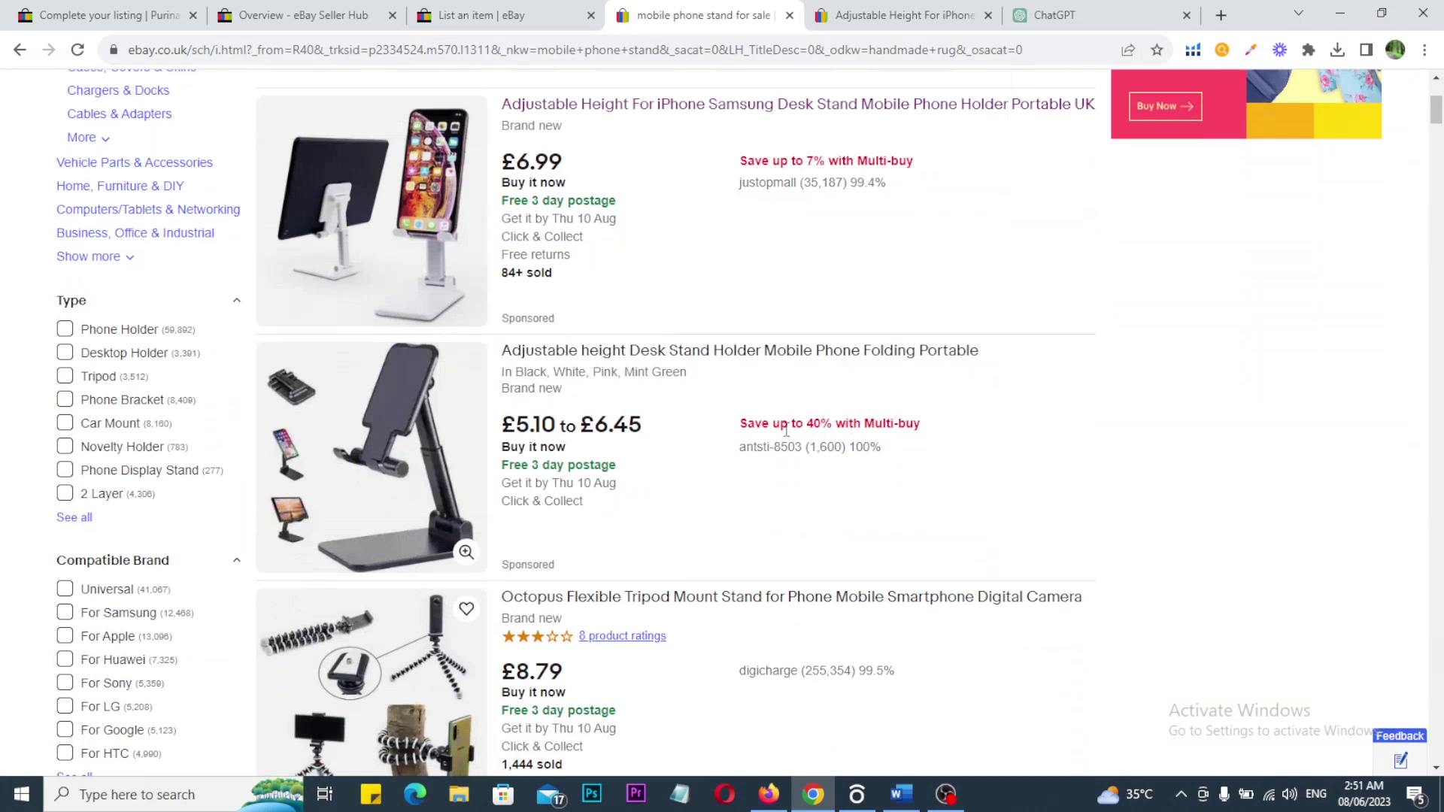
scroll(1165, 406, down, 3)
scroll(678, 437, down, 3)
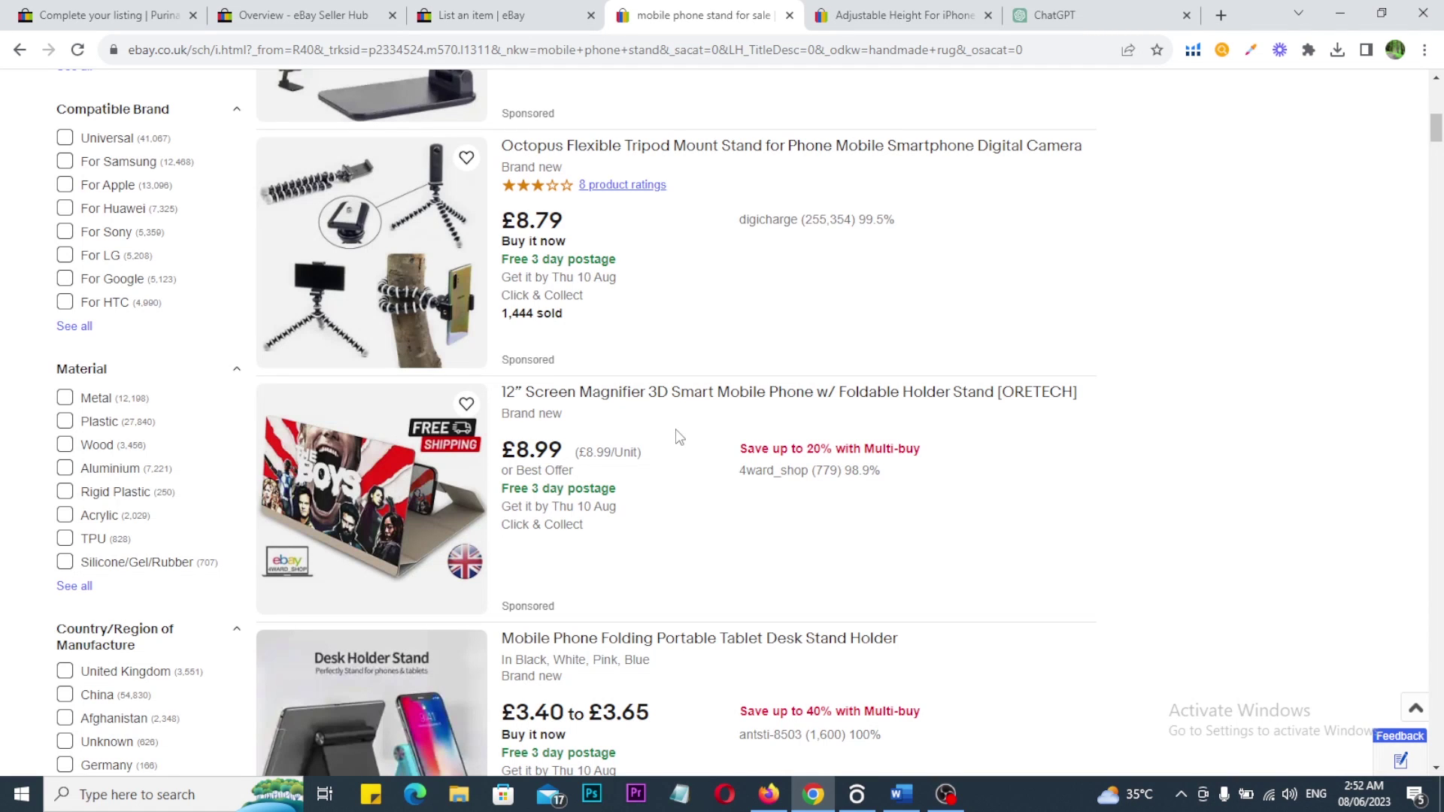
scroll(679, 437, down, 4)
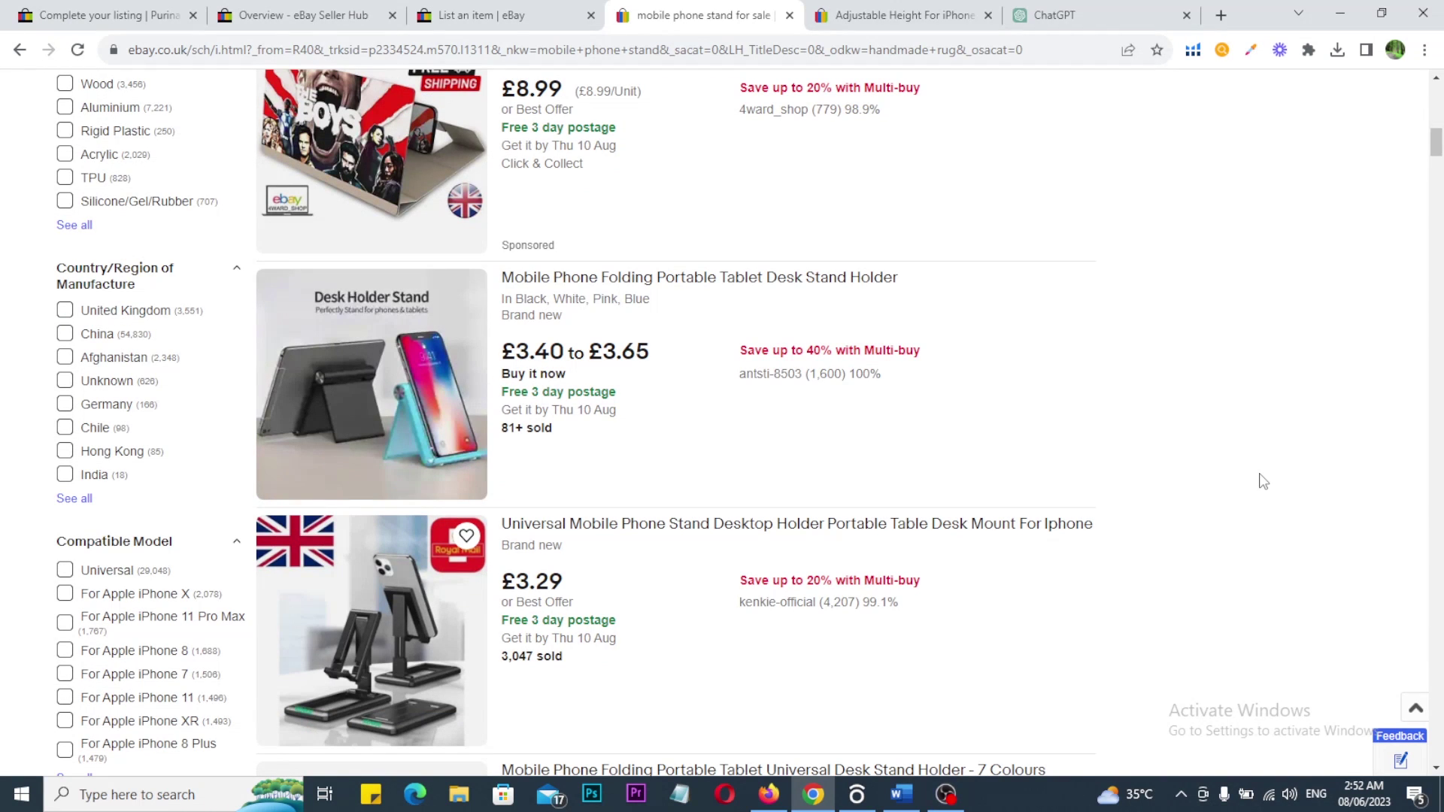
scroll(1263, 482, up, 10)
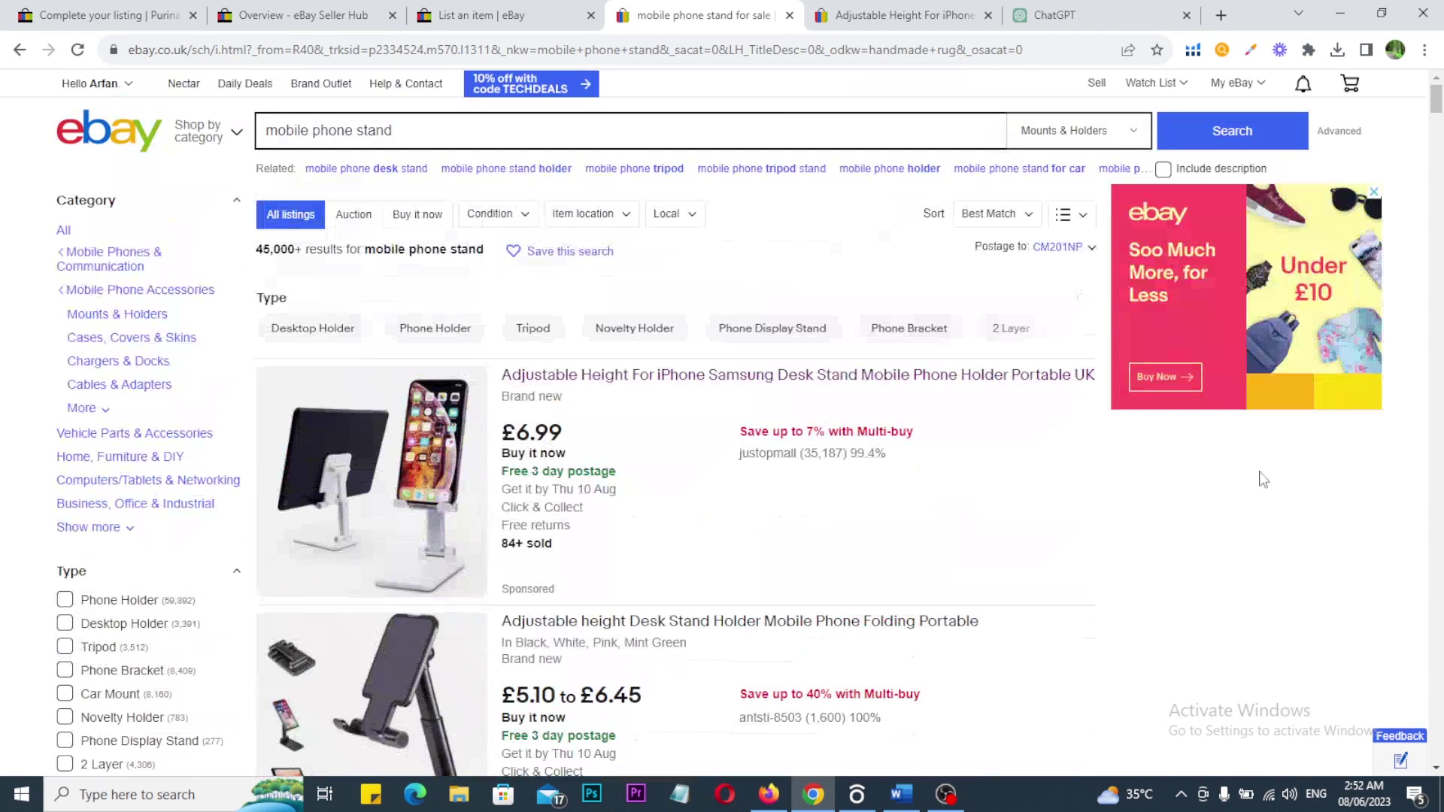
Replace the ebay.co.uk search phrase with "handmade rug" to show keyword suggestions, and mark the site's address in red
click(432, 130)
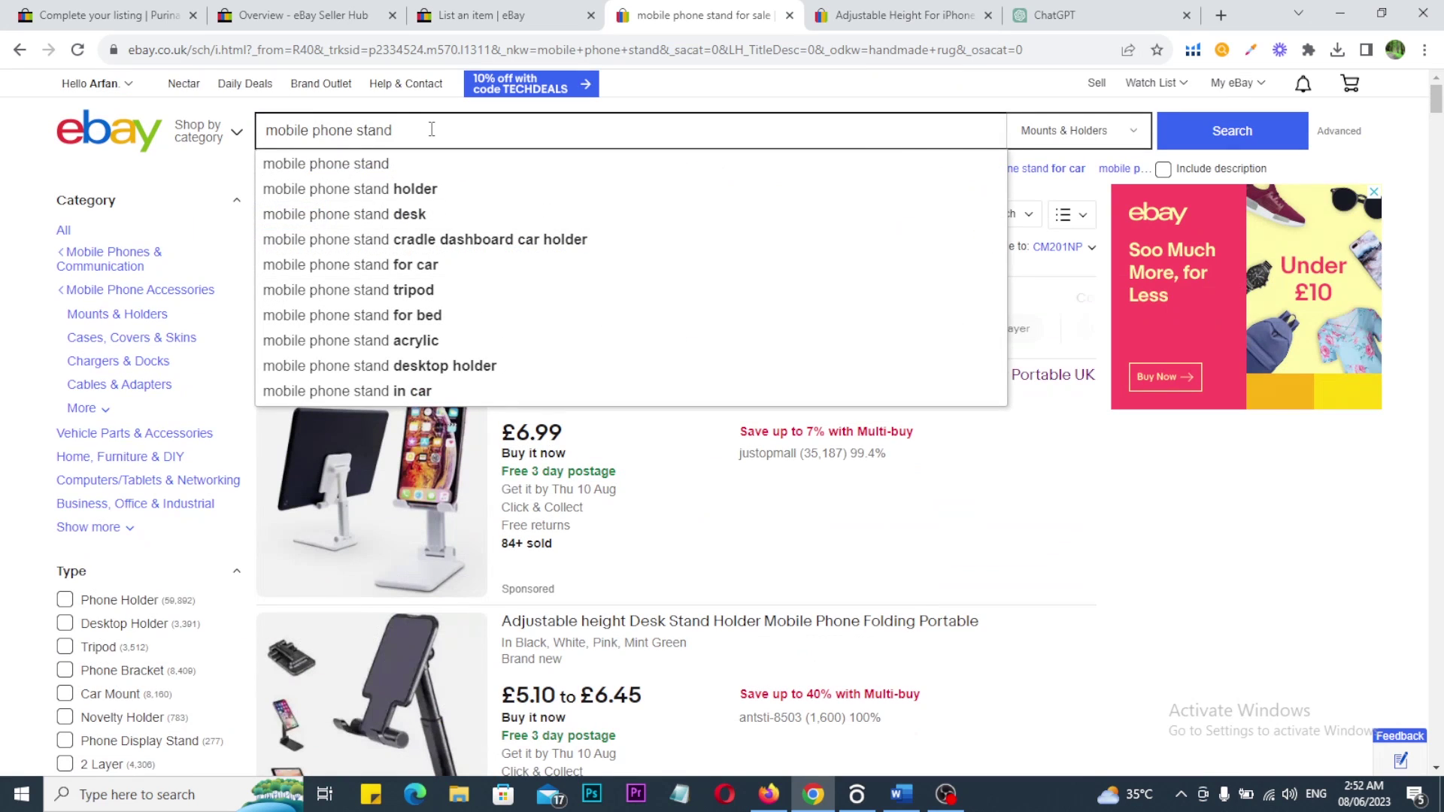
key(ctrl+a)
text(handmade rug)
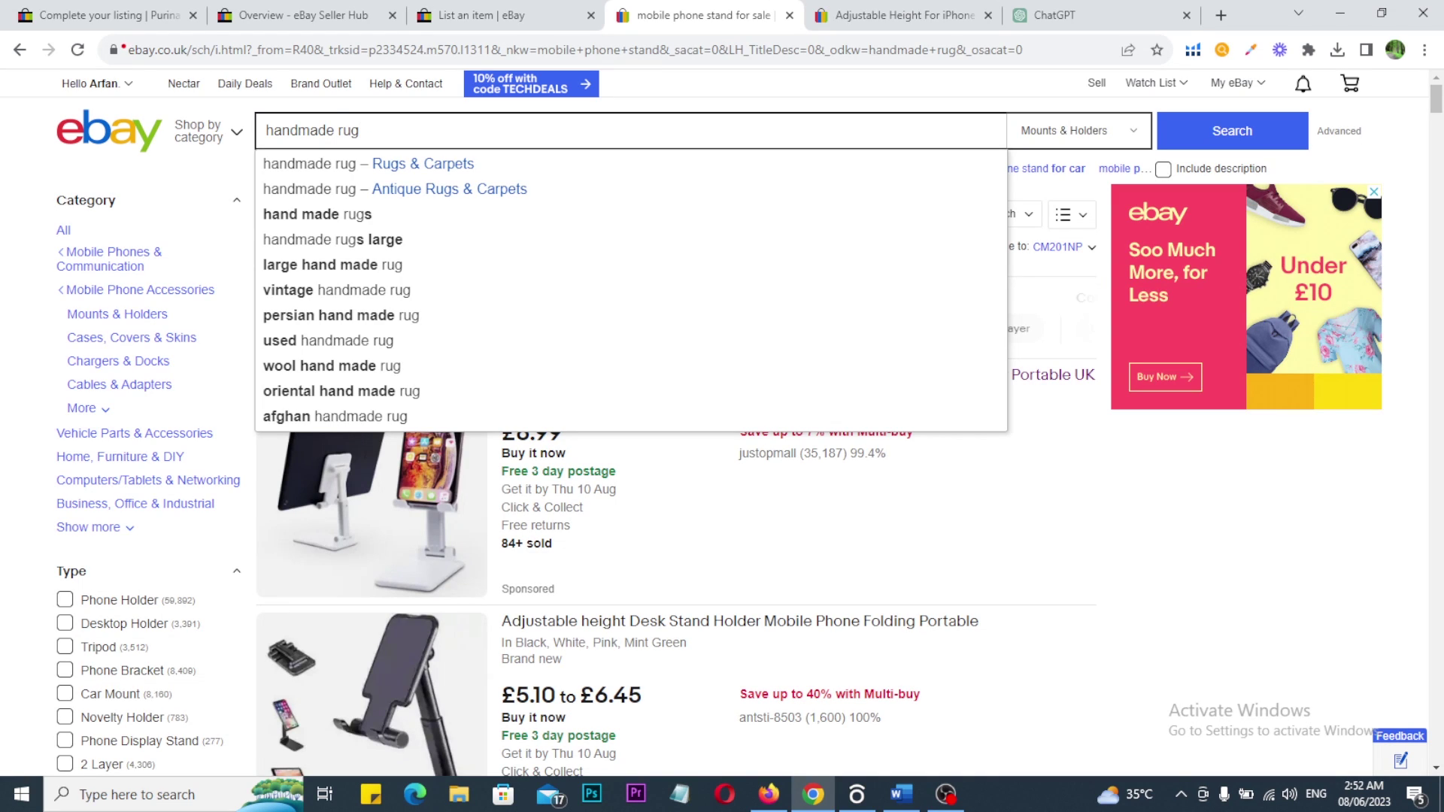
mouse_move(119, 33)
mouse_down()
mouse_move(218, 71)
mouse_move(265, 40)
mouse_up()
click(769, 794)
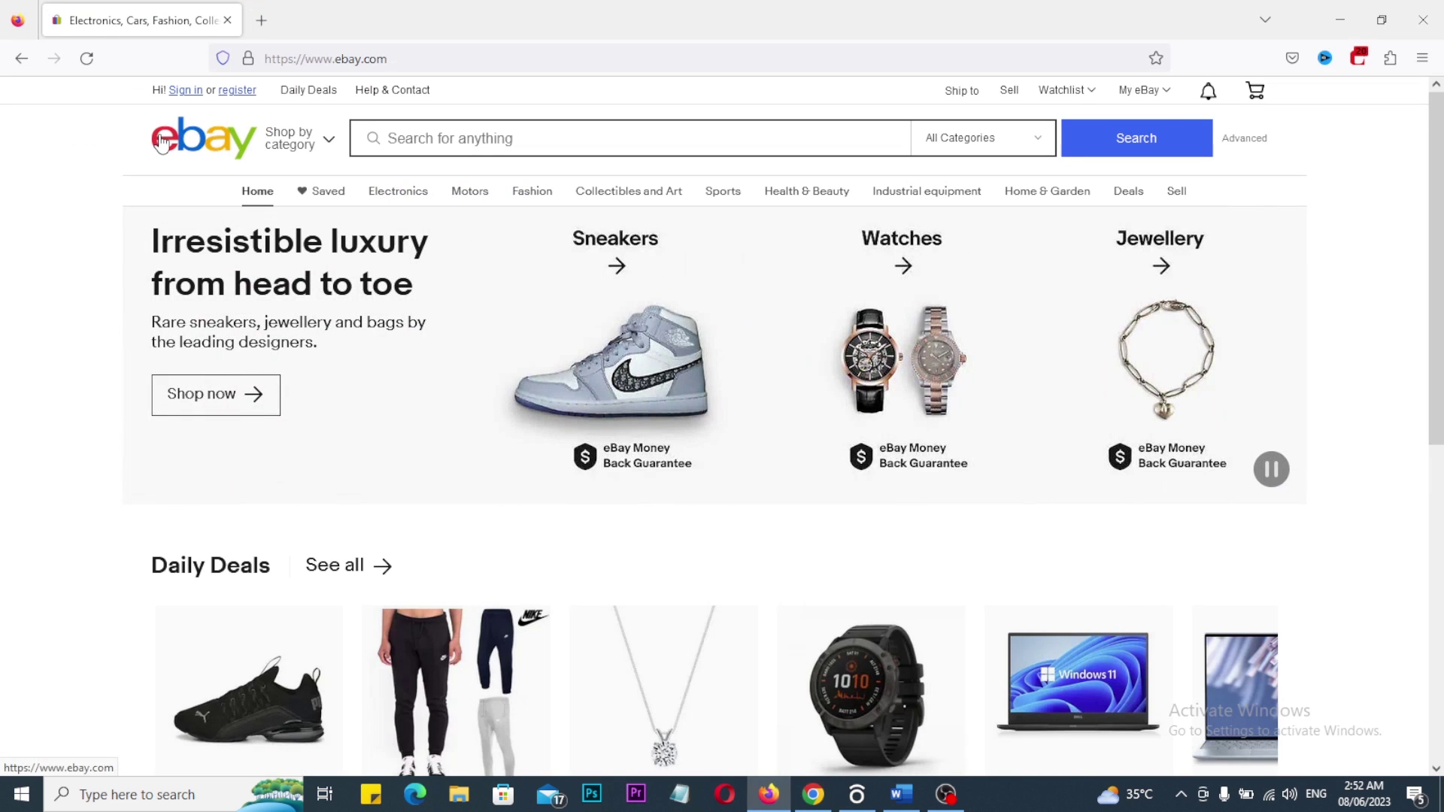
mouse_move(267, 36)
mouse_down()
mouse_move(403, 76)
mouse_move(469, 45)
mouse_up()
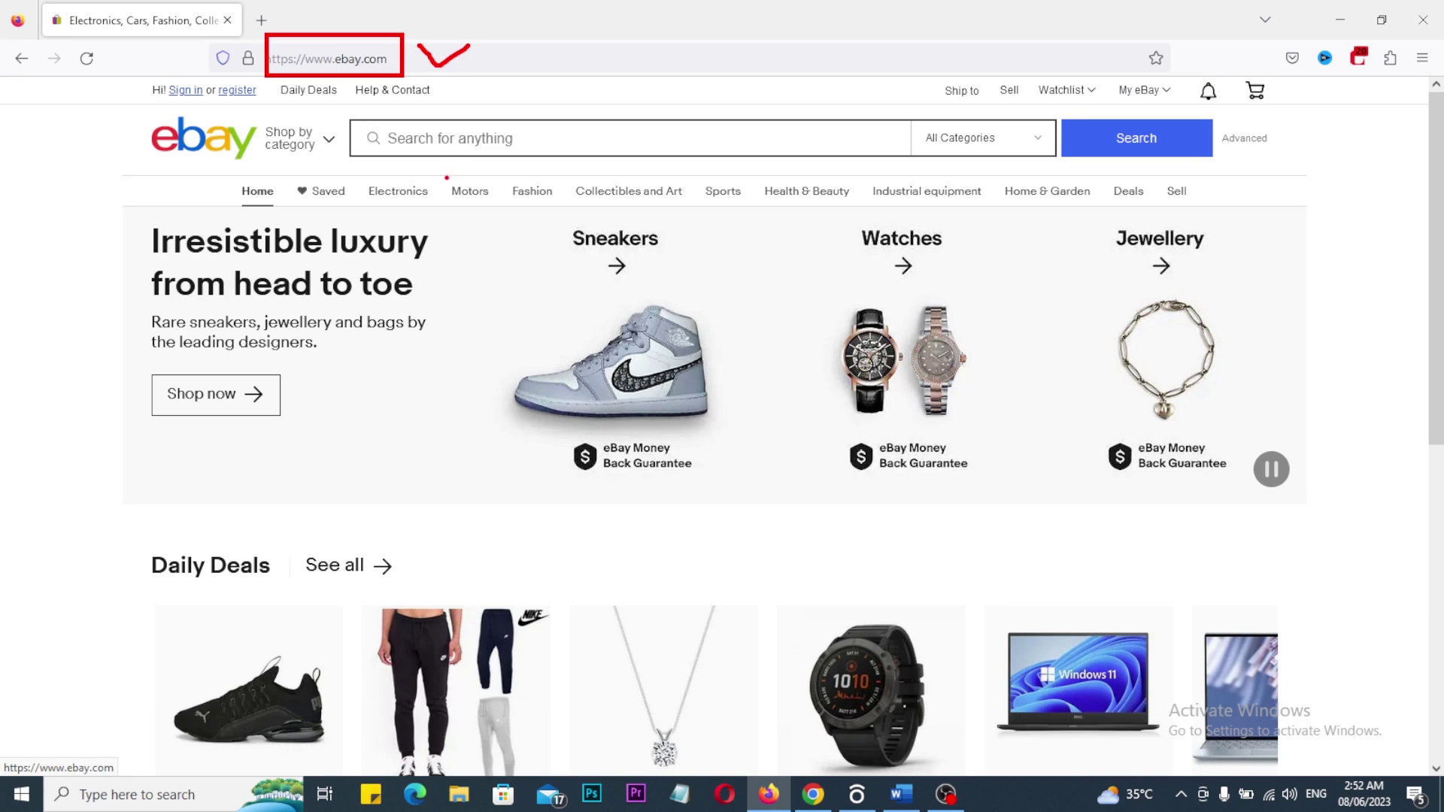
click(448, 136)
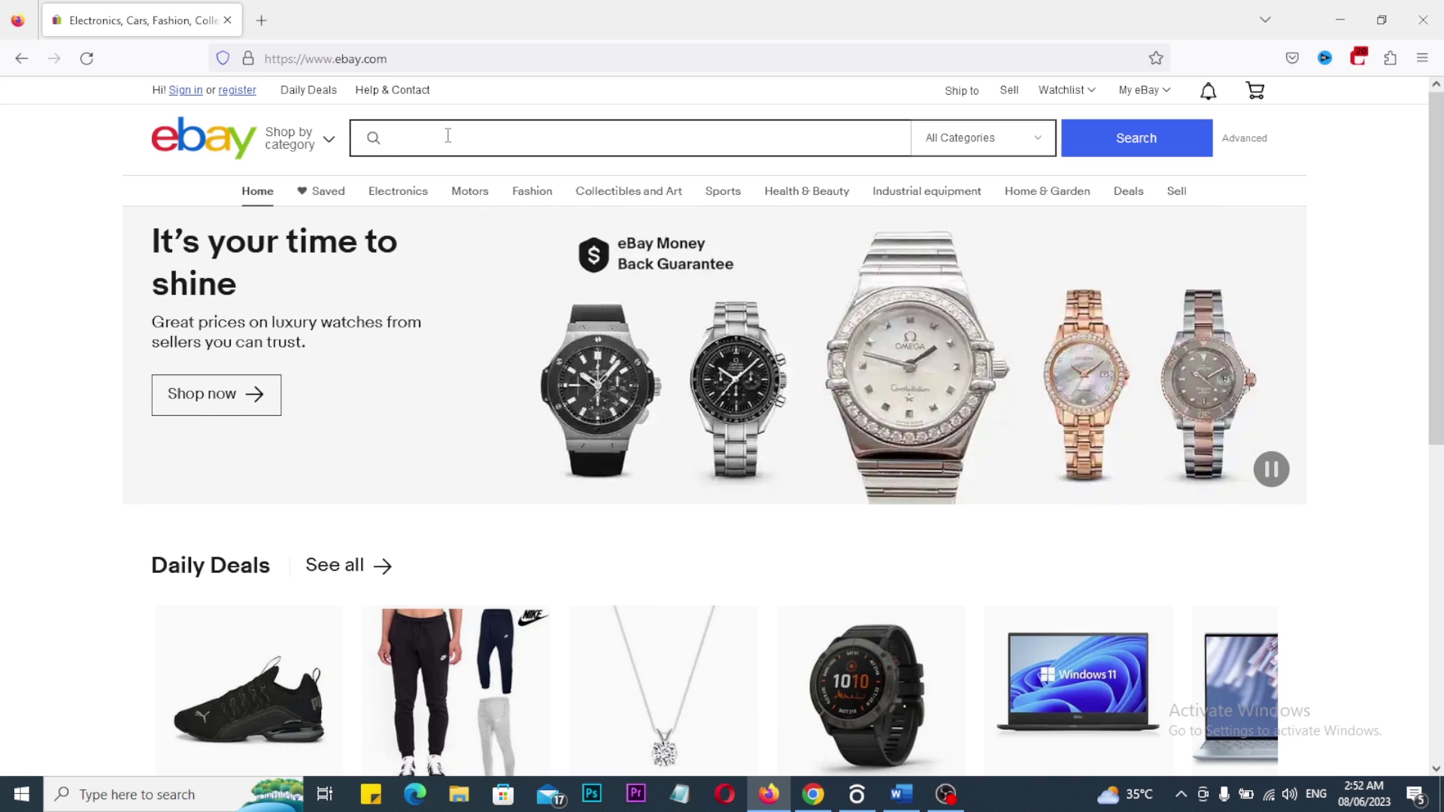
text(handmade rug)
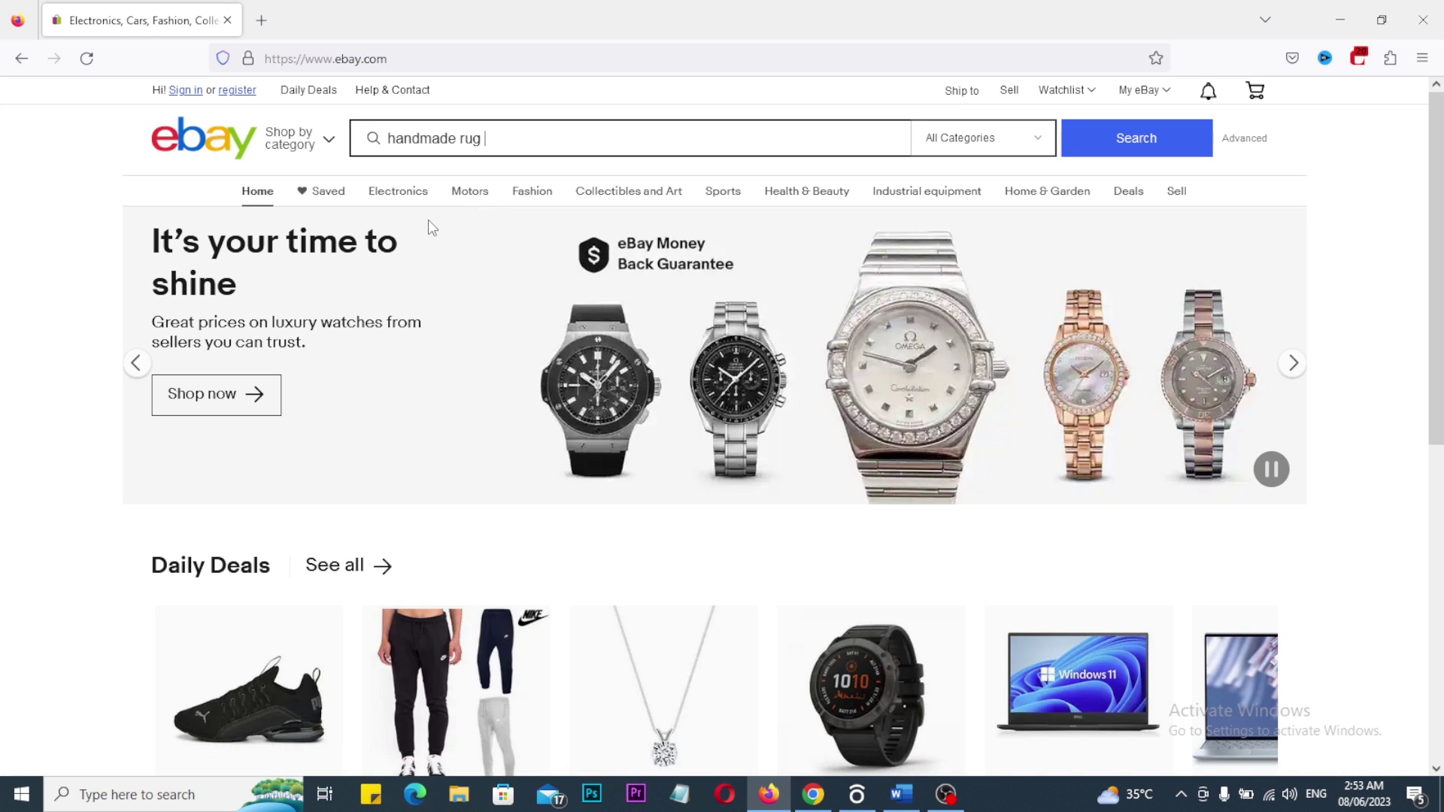
Mark the Tools & apps section in the eBay homepage footer with a red rectangle
scroll(1275, 238, down, 7)
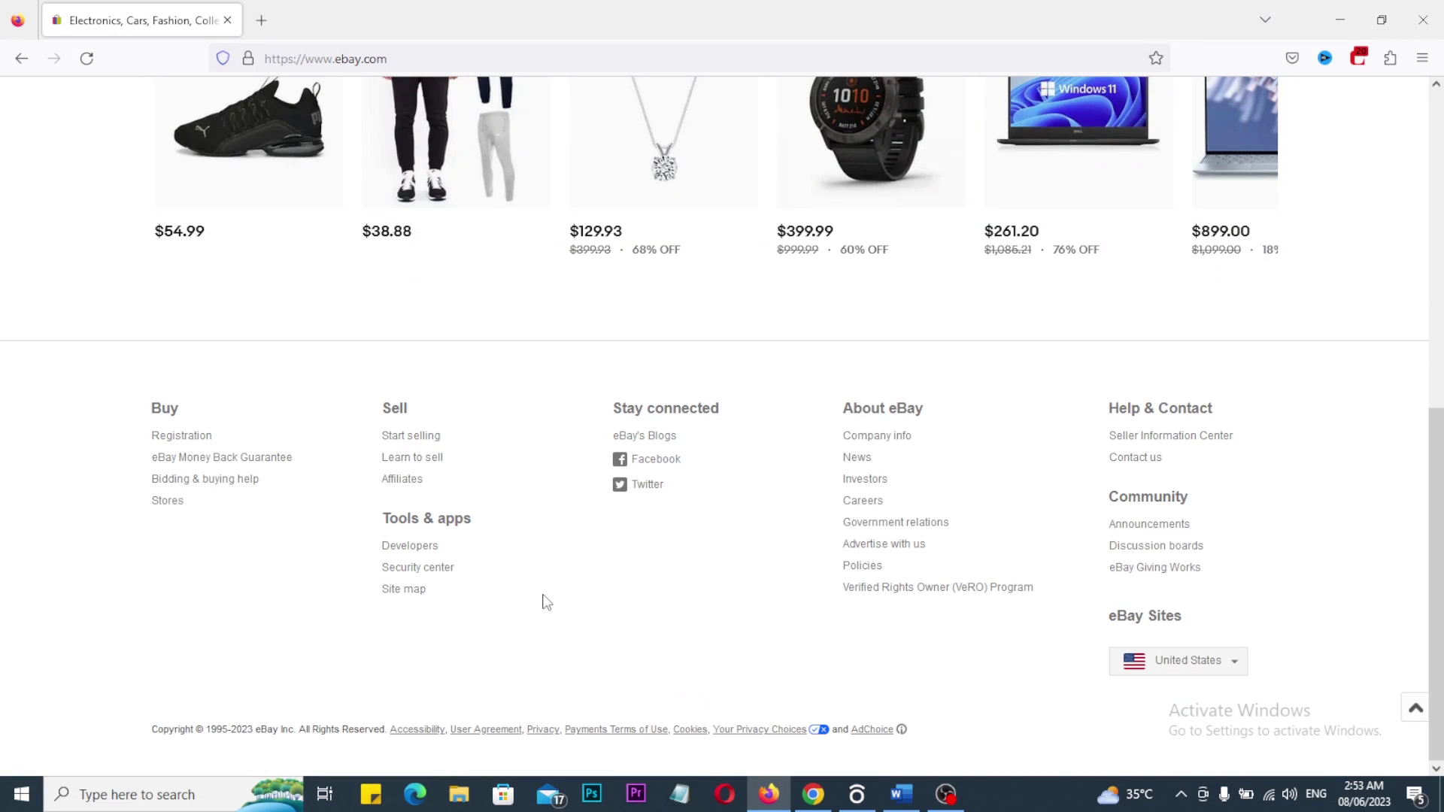
drag(357, 498, 532, 664)
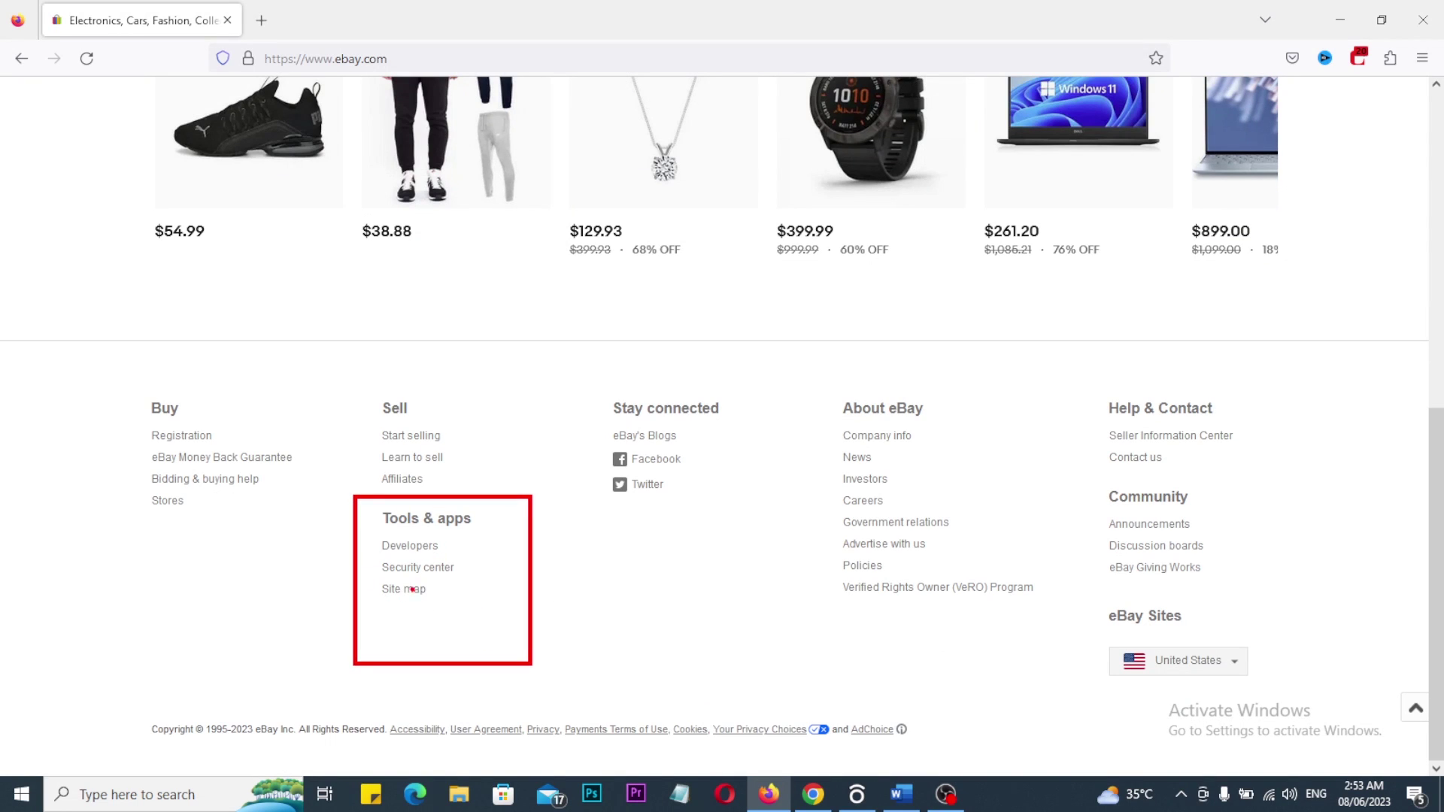
drag(464, 569, 524, 551)
Open the Security center page in a new tab and enter "handmade rug" as its search phrase
middle_click(406, 568)
click(315, 19)
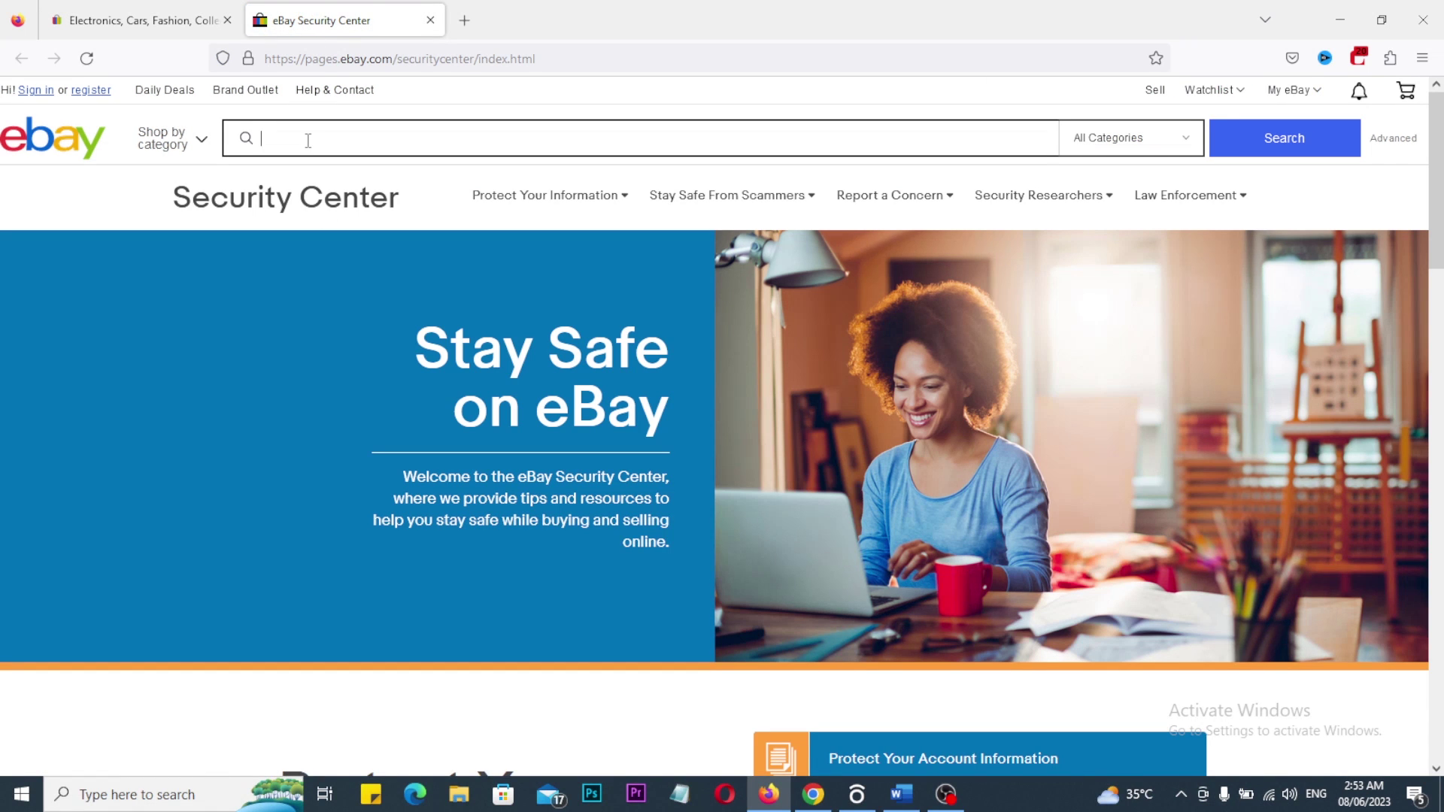
text(handmade rug)
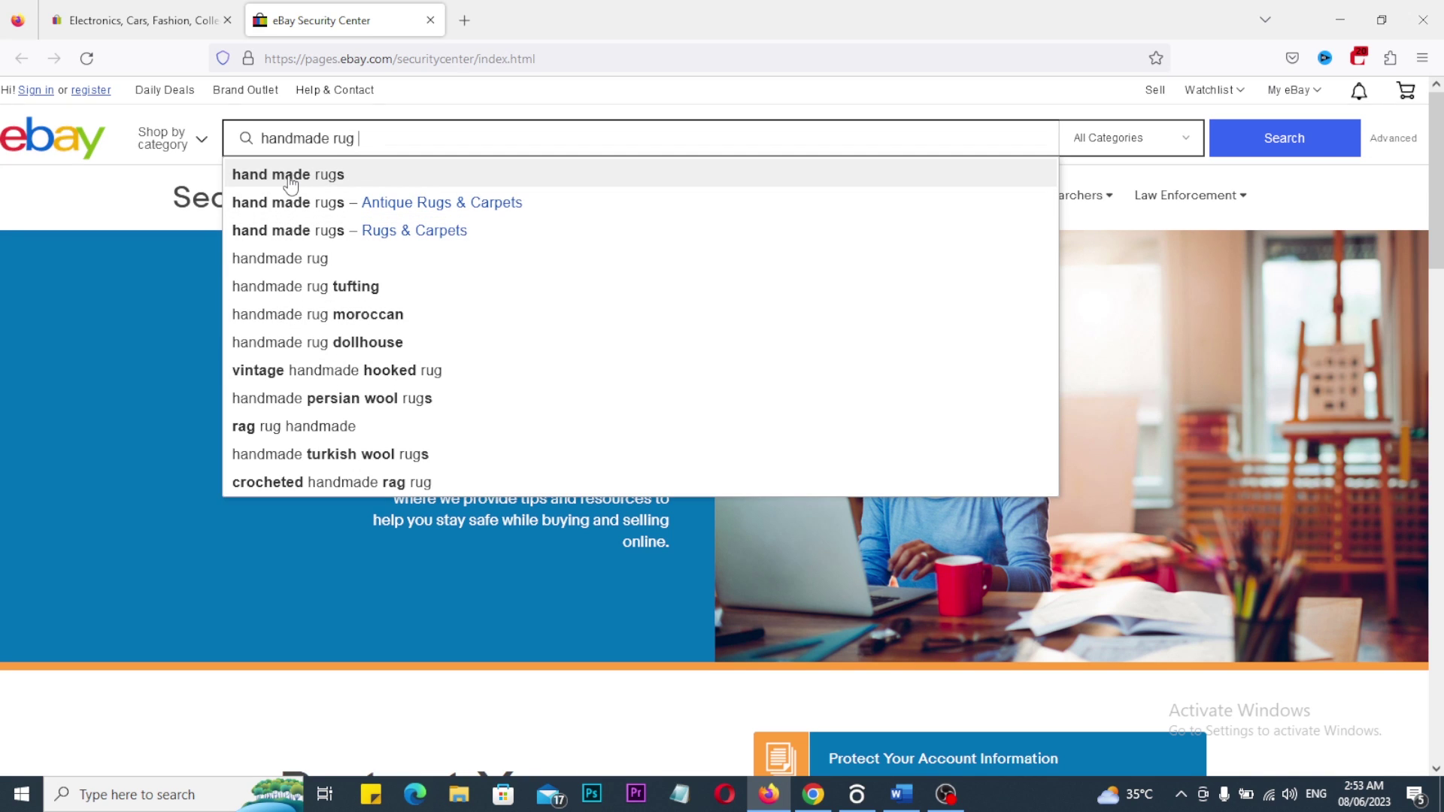
Write a circled "2%" in red beside the keyword suggestions, circle the suggestion list, clear the markup, and return to Chrome
mouse_move(613, 235)
mouse_down()
mouse_move(668, 238)
mouse_move(729, 279)
mouse_up()
click(749, 236)
drag(782, 220, 768, 271)
mouse_move(835, 205)
mouse_down()
mouse_move(741, 380)
mouse_move(842, 180)
mouse_up()
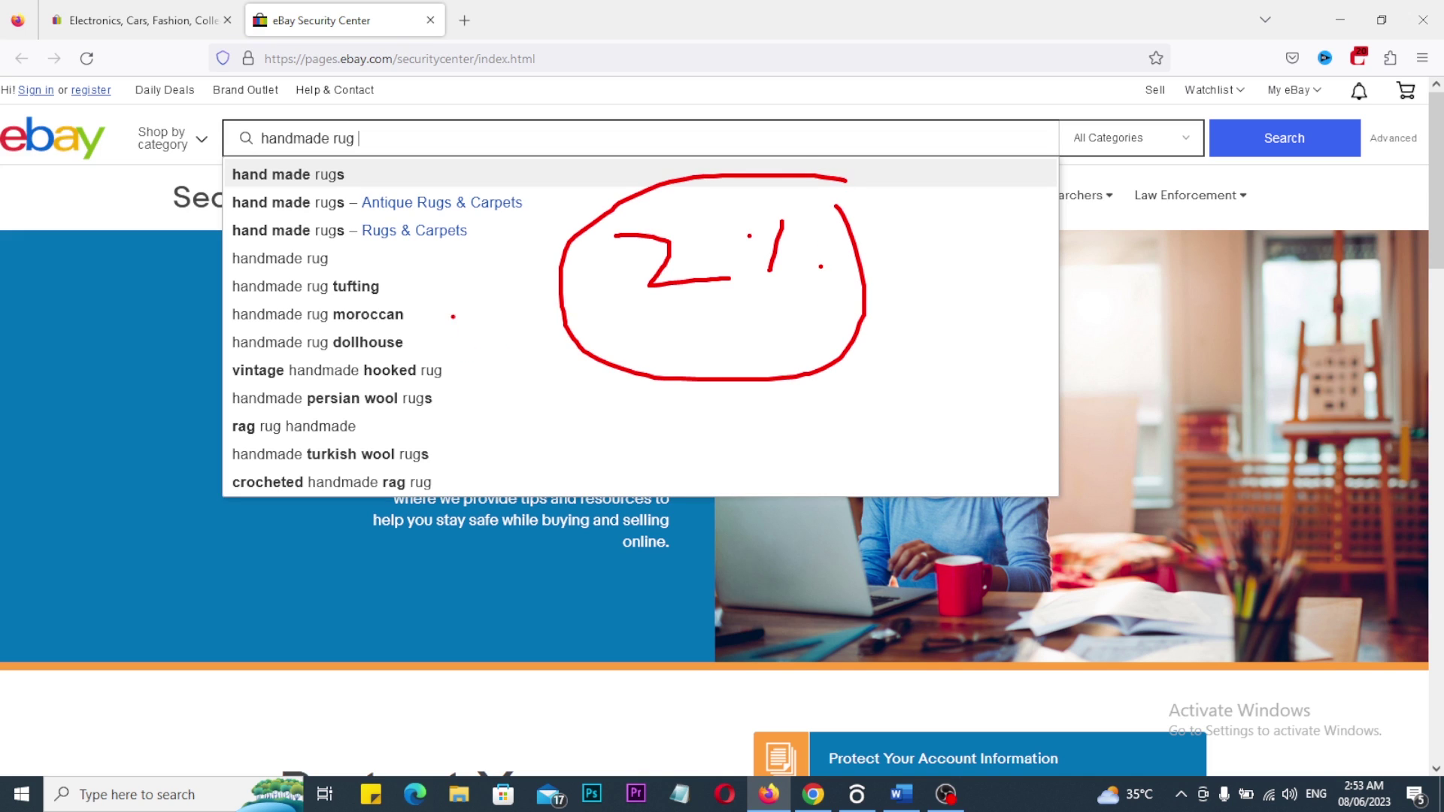
mouse_move(492, 232)
mouse_down()
mouse_move(507, 327)
mouse_move(53, 267)
mouse_move(526, 247)
mouse_up()
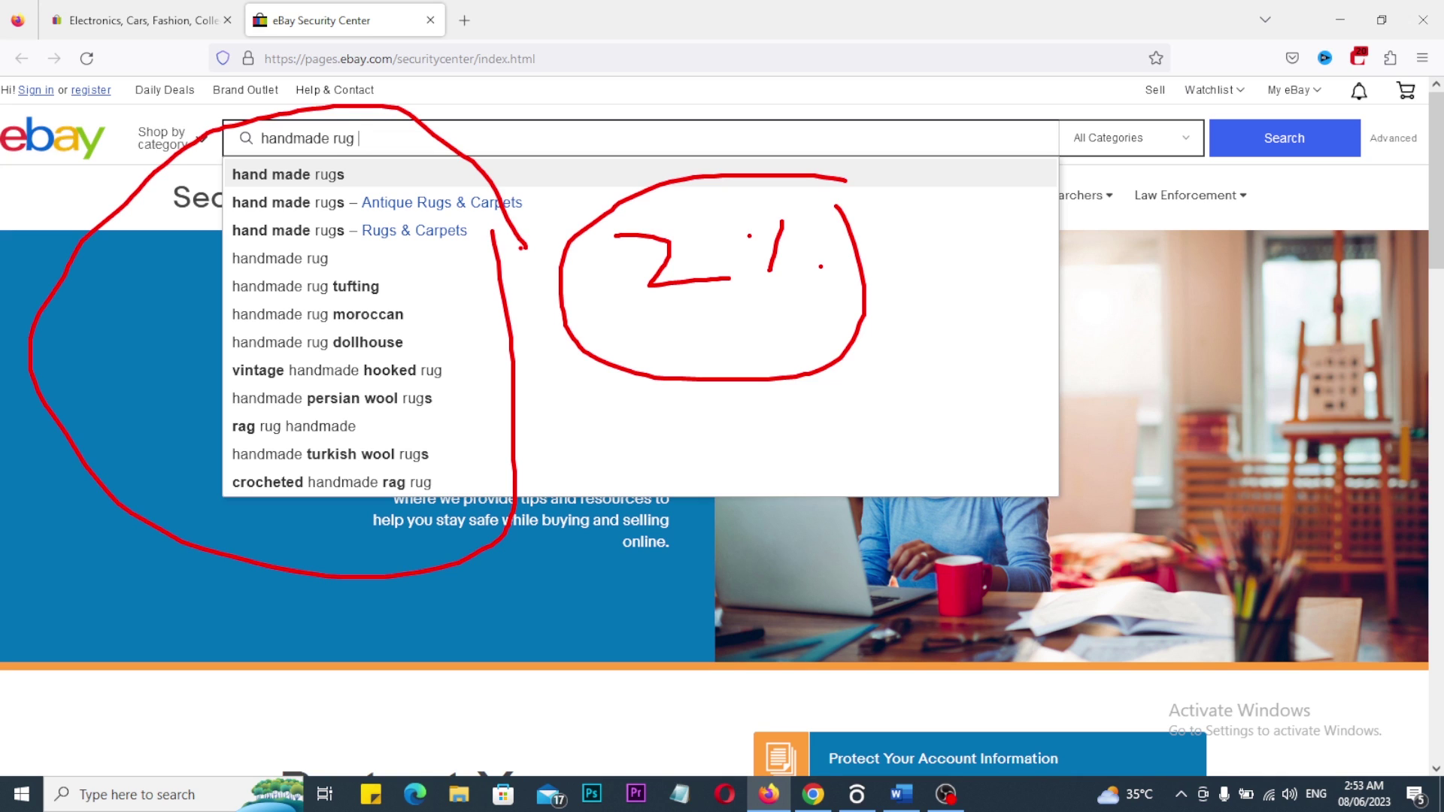
key(Escape)
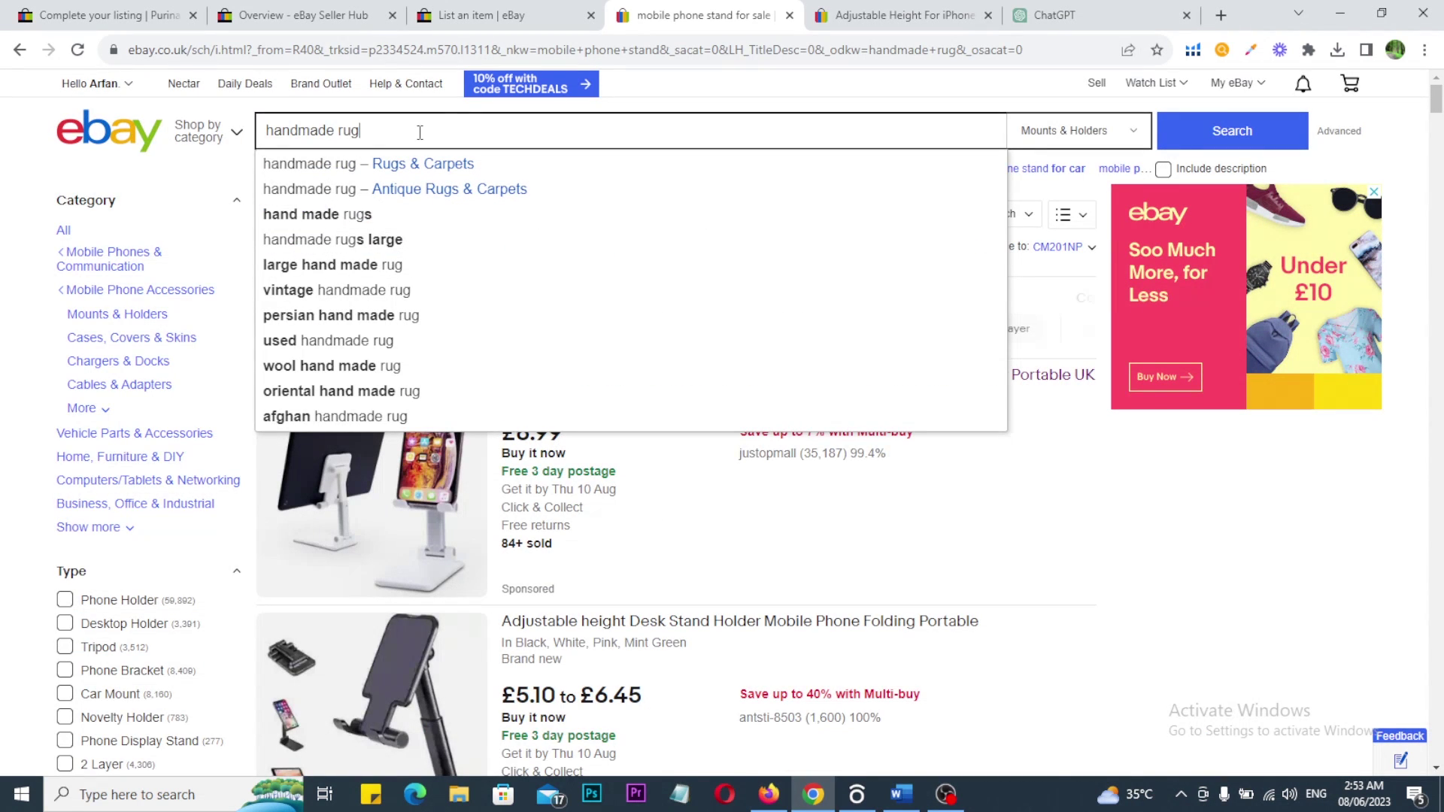
key(Return)
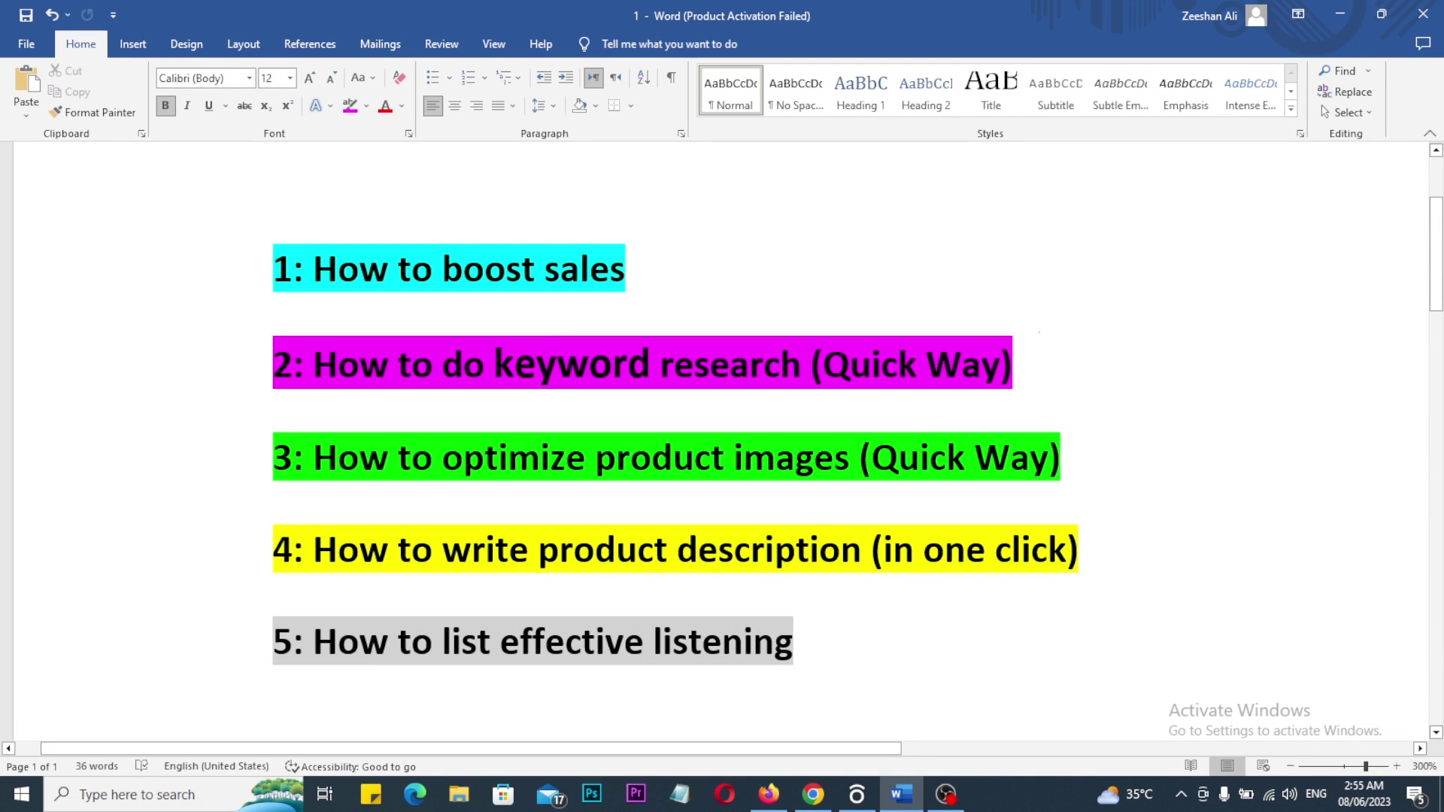
In the Word topic list, tick topic 2, circle topic 3 and underline topic 4 in red, and clear the markup
mouse_move(1034, 328)
mouse_down()
mouse_move(1049, 352)
mouse_move(1097, 325)
mouse_up()
mouse_move(228, 427)
mouse_down()
mouse_move(717, 401)
mouse_move(1082, 413)
mouse_move(610, 518)
mouse_move(231, 466)
mouse_up()
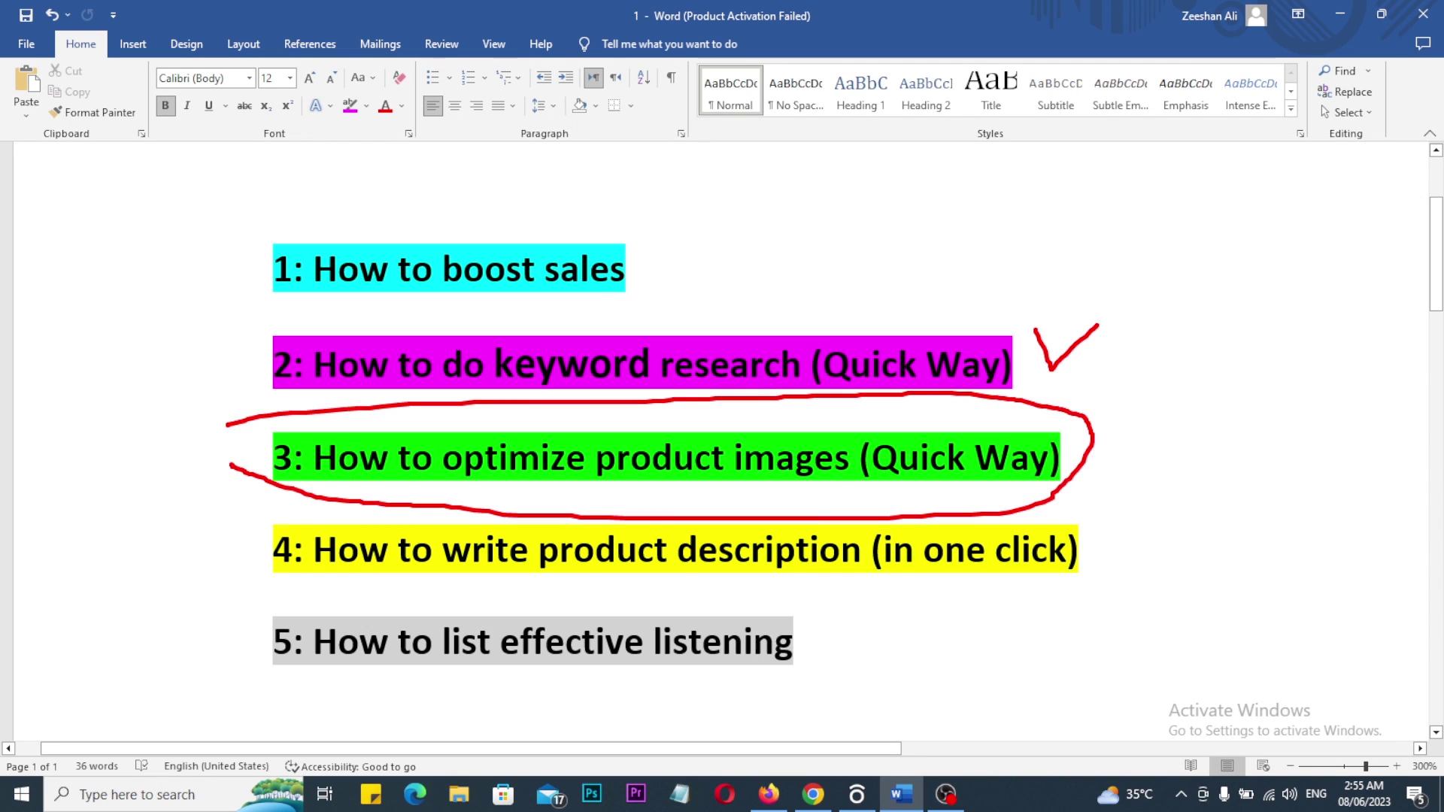
mouse_move(309, 591)
mouse_down()
mouse_move(1071, 623)
mouse_move(1191, 603)
mouse_up()
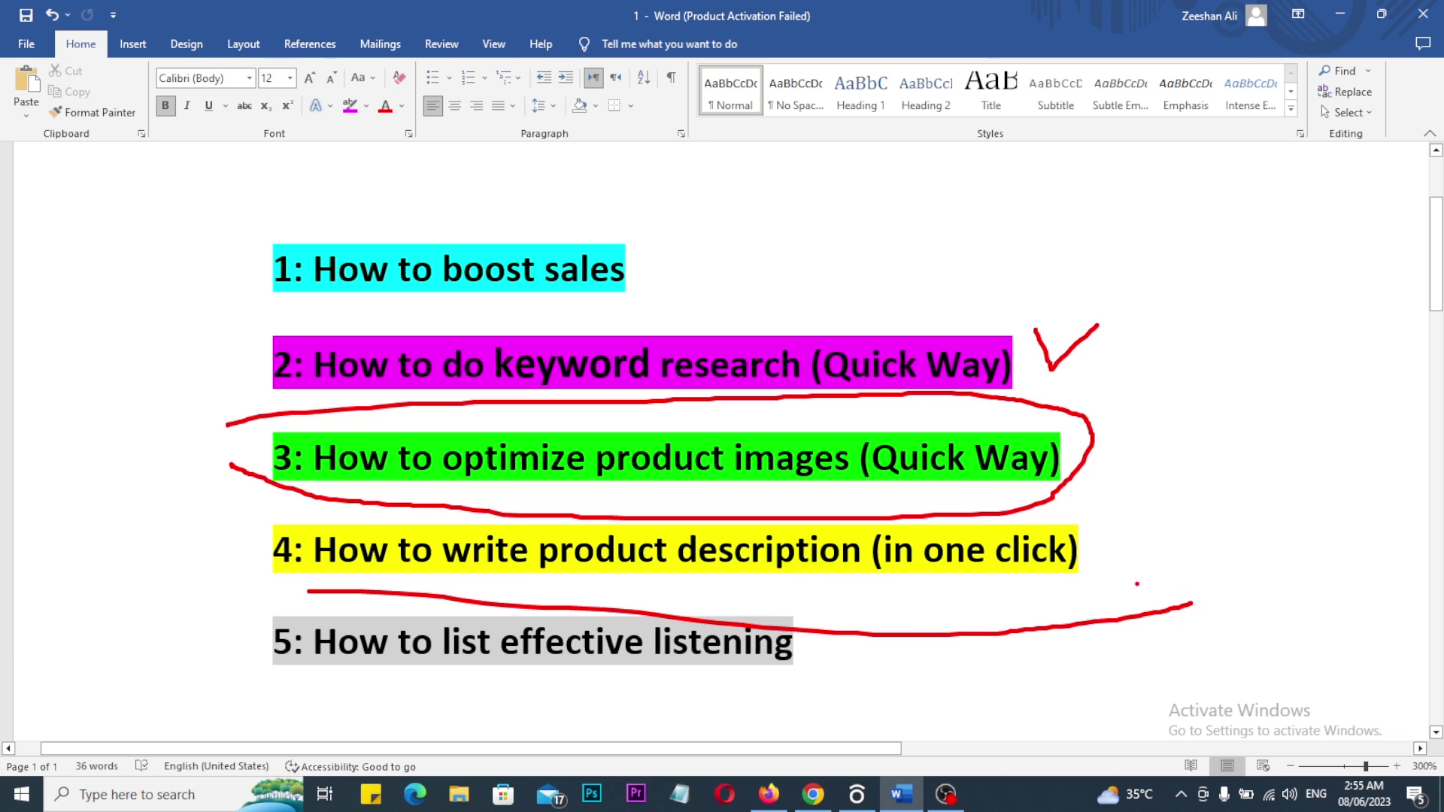
drag(1125, 466, 1233, 438)
key(Escape)
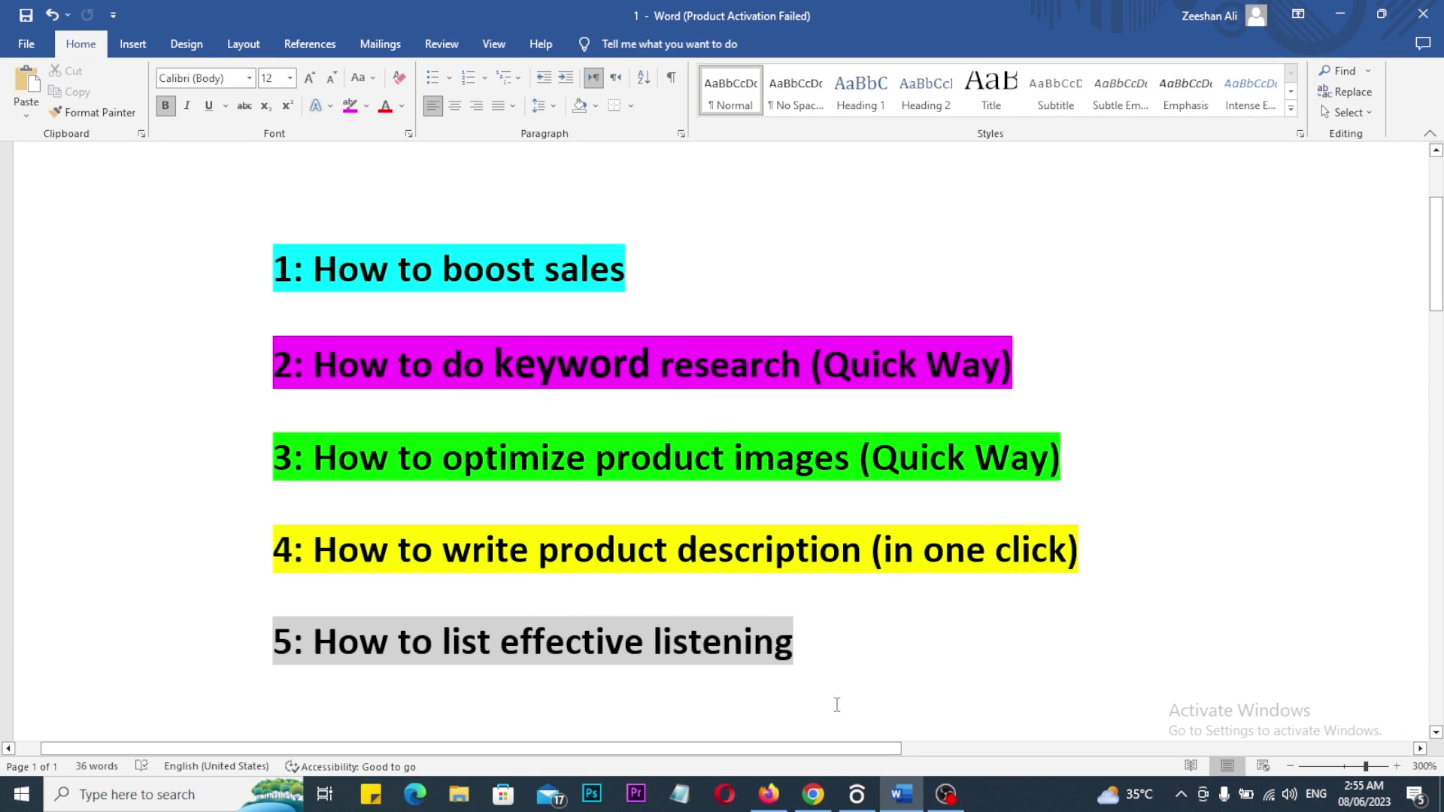
Switch to Chrome and copy the product title from the adjustable phone stand listing on eBay
click(819, 799)
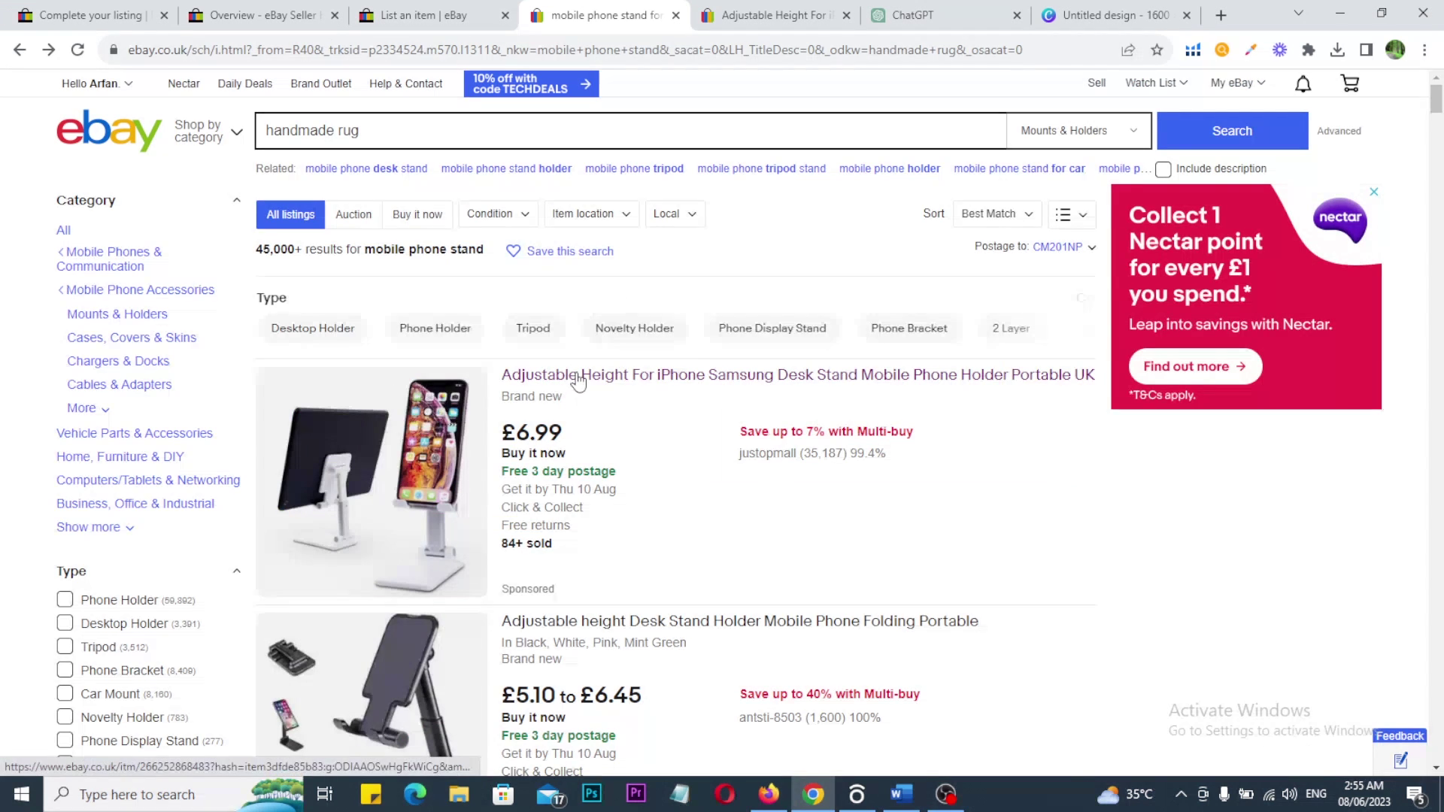
click(723, 19)
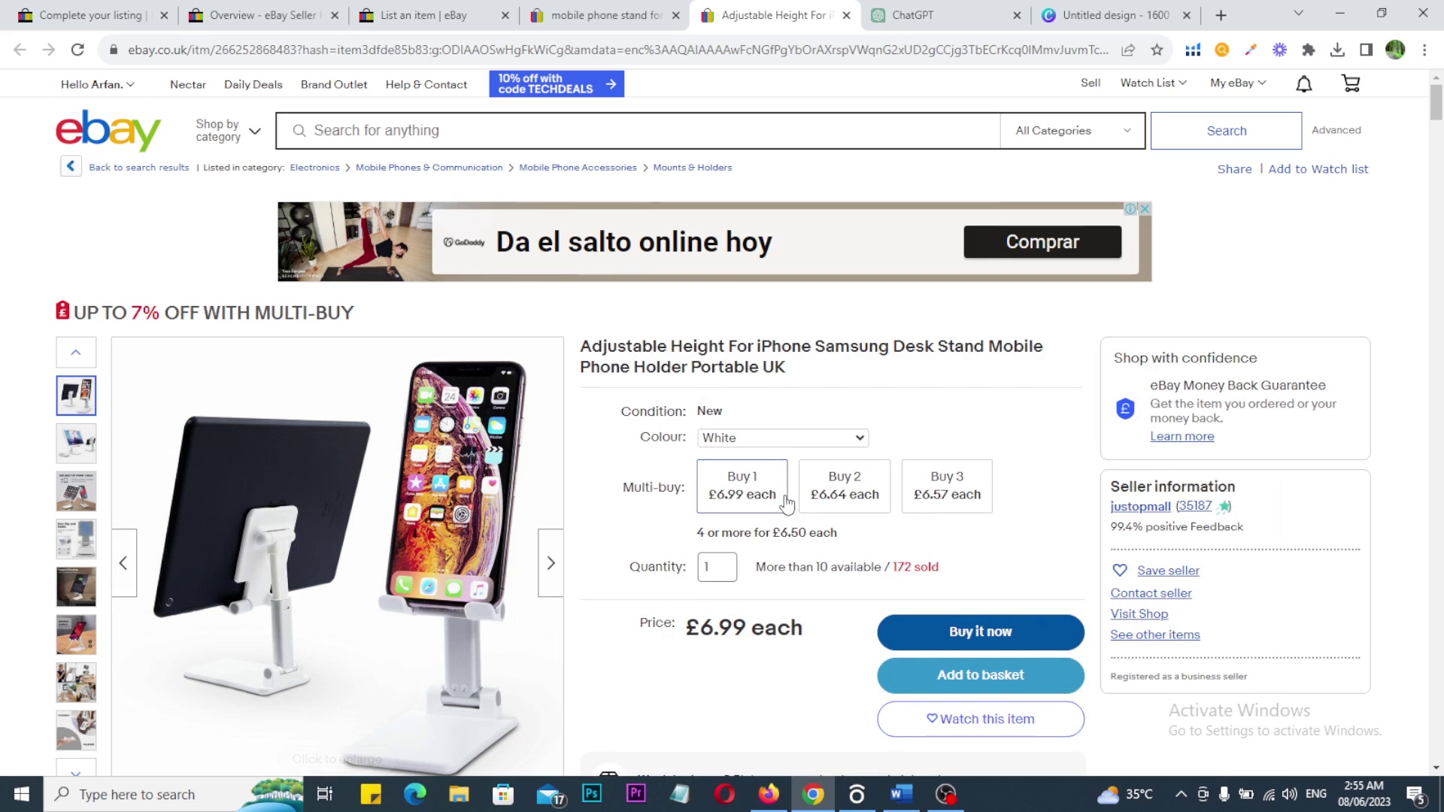
scroll(787, 502, down, 3)
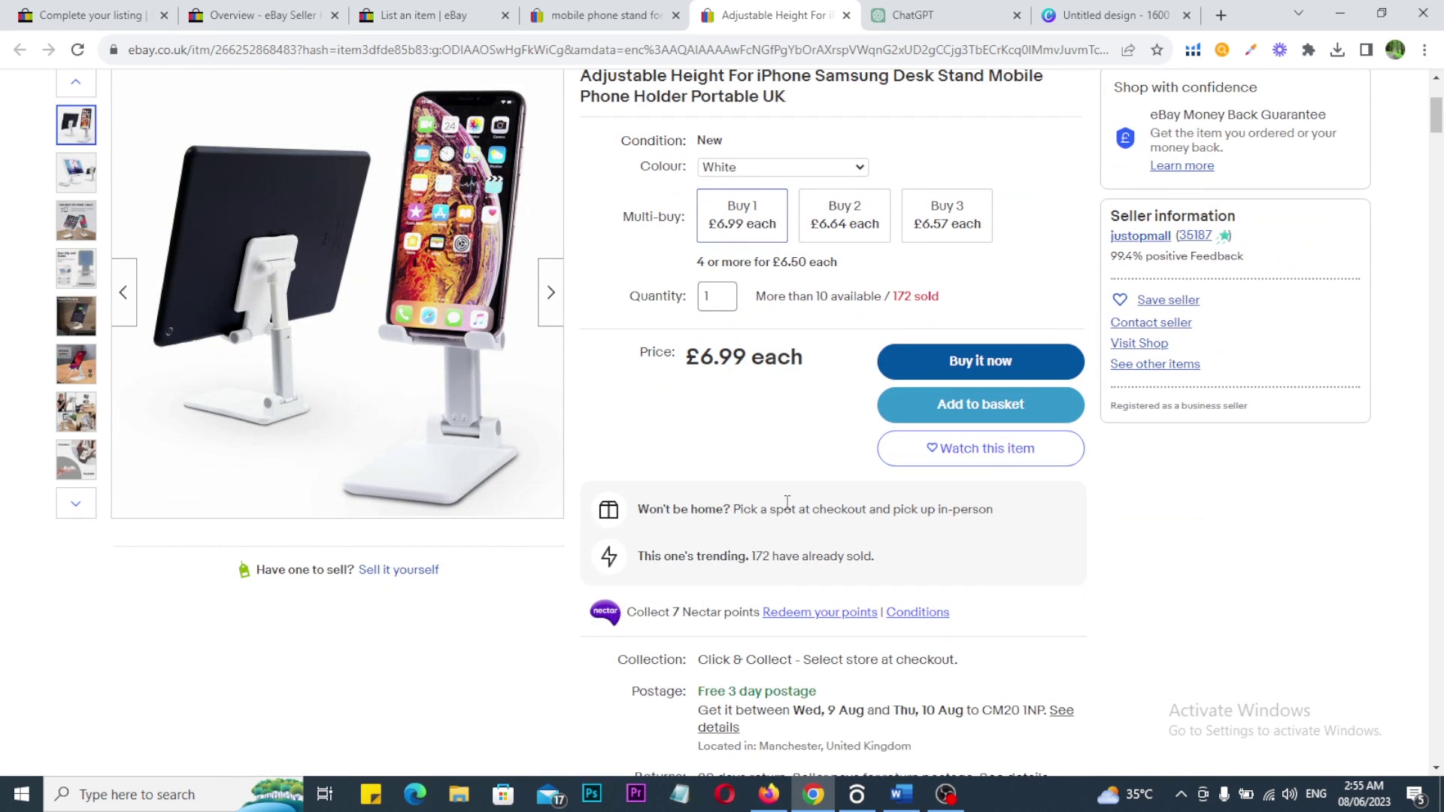
scroll(787, 502, up, 3)
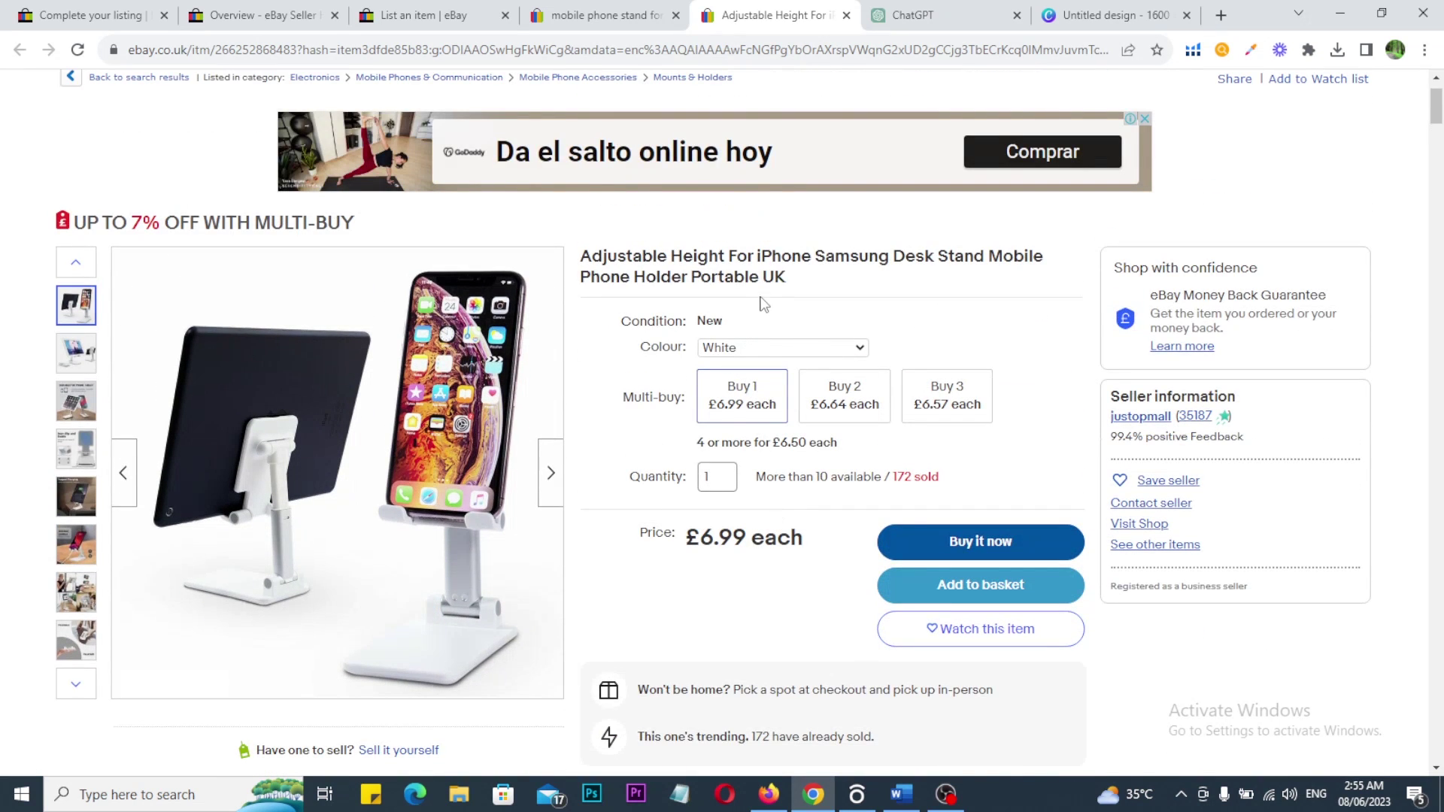
triple_click(758, 260)
key(ctrl+c)
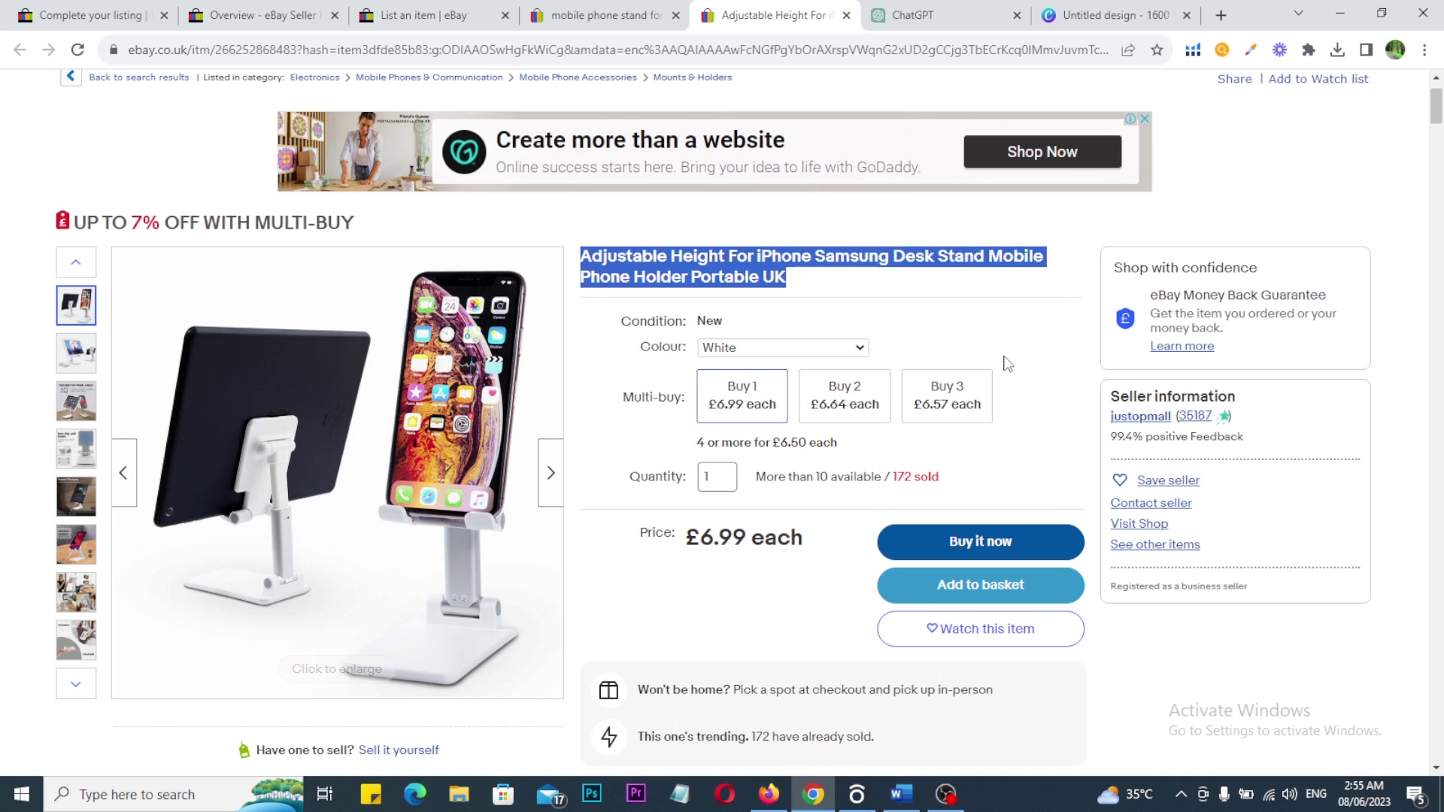
Ask ChatGPT to "write ebay product title" followed by the copied listing title in quotation marks
click(927, 15)
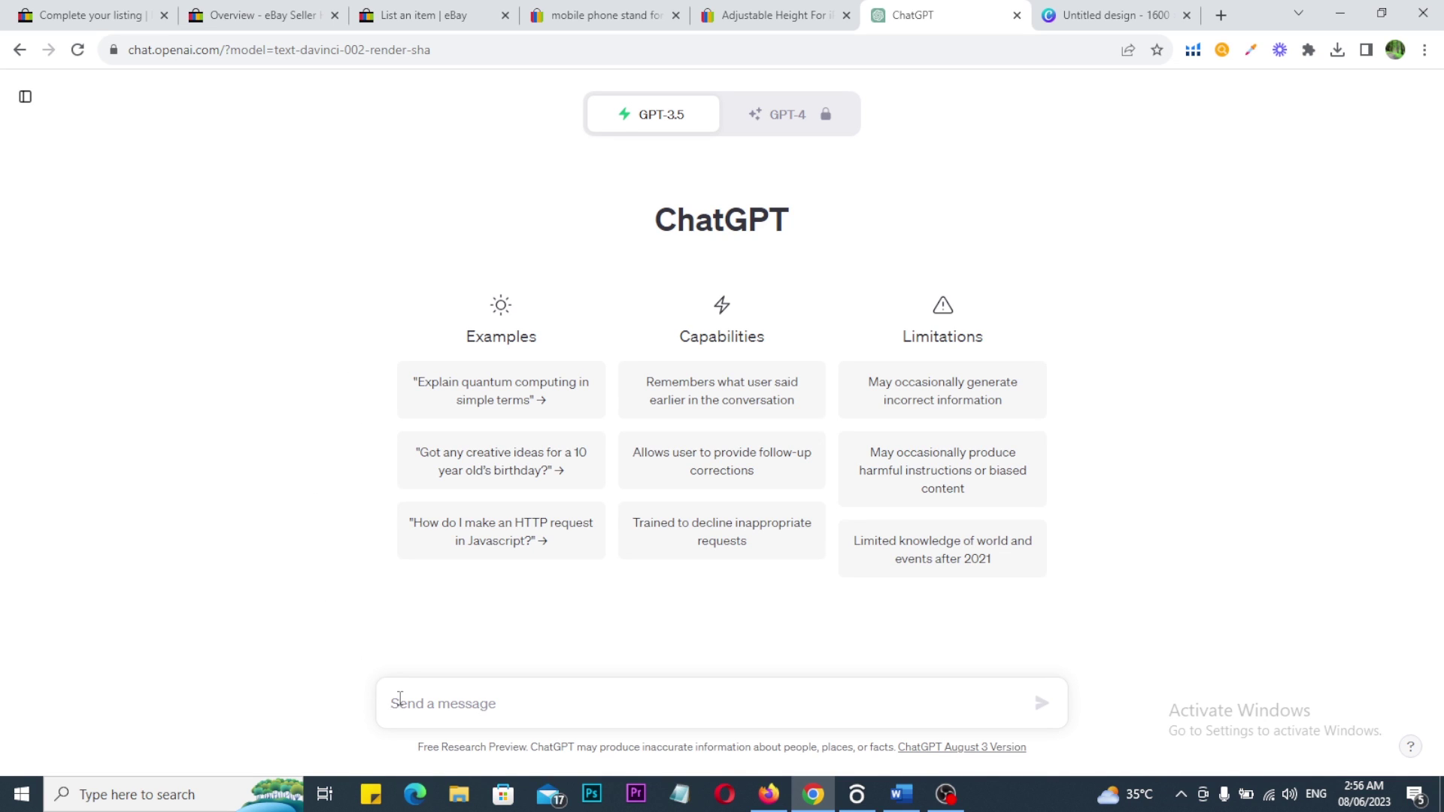
text(write ebay product title ")
key(ctrl+v)
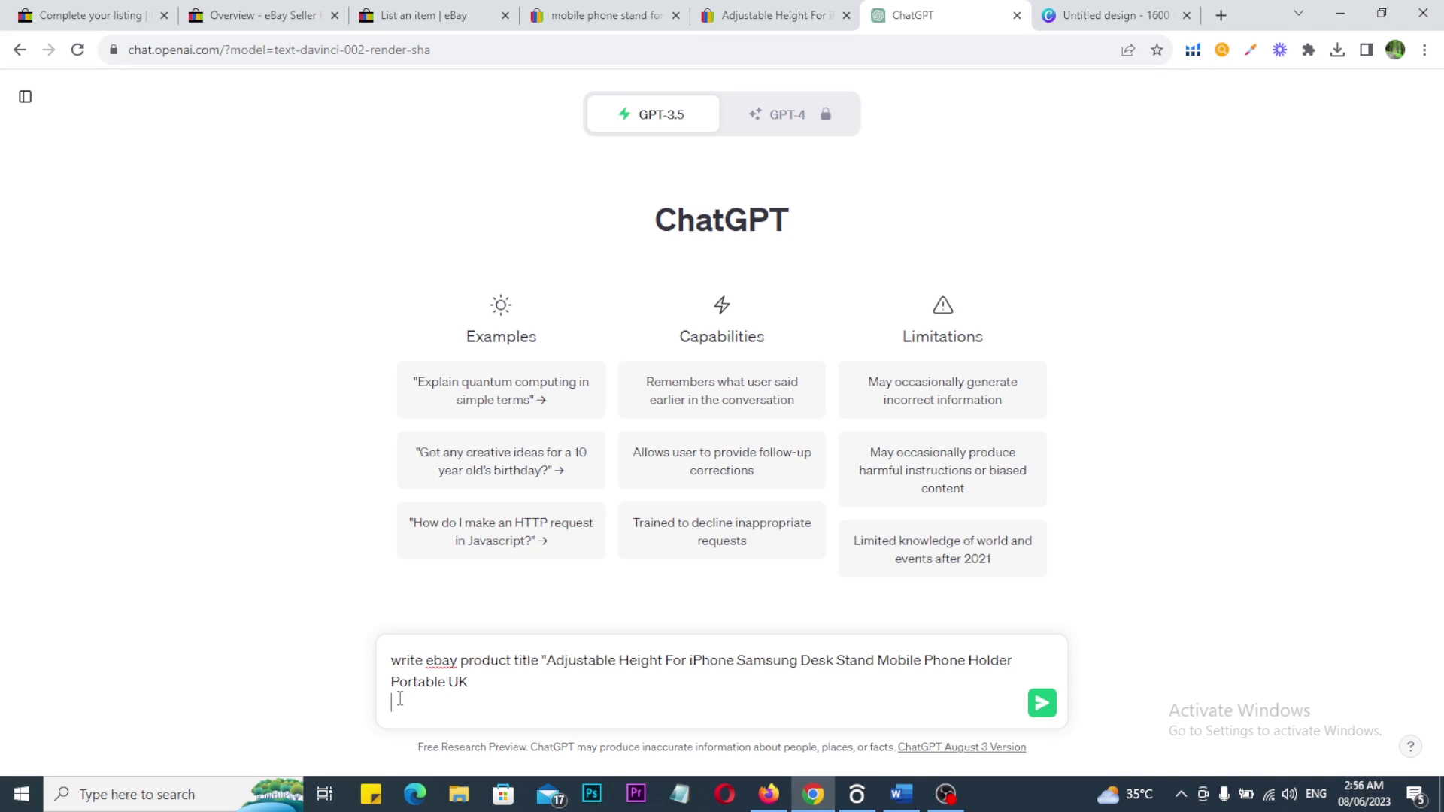
key(BackSpace)
text(")
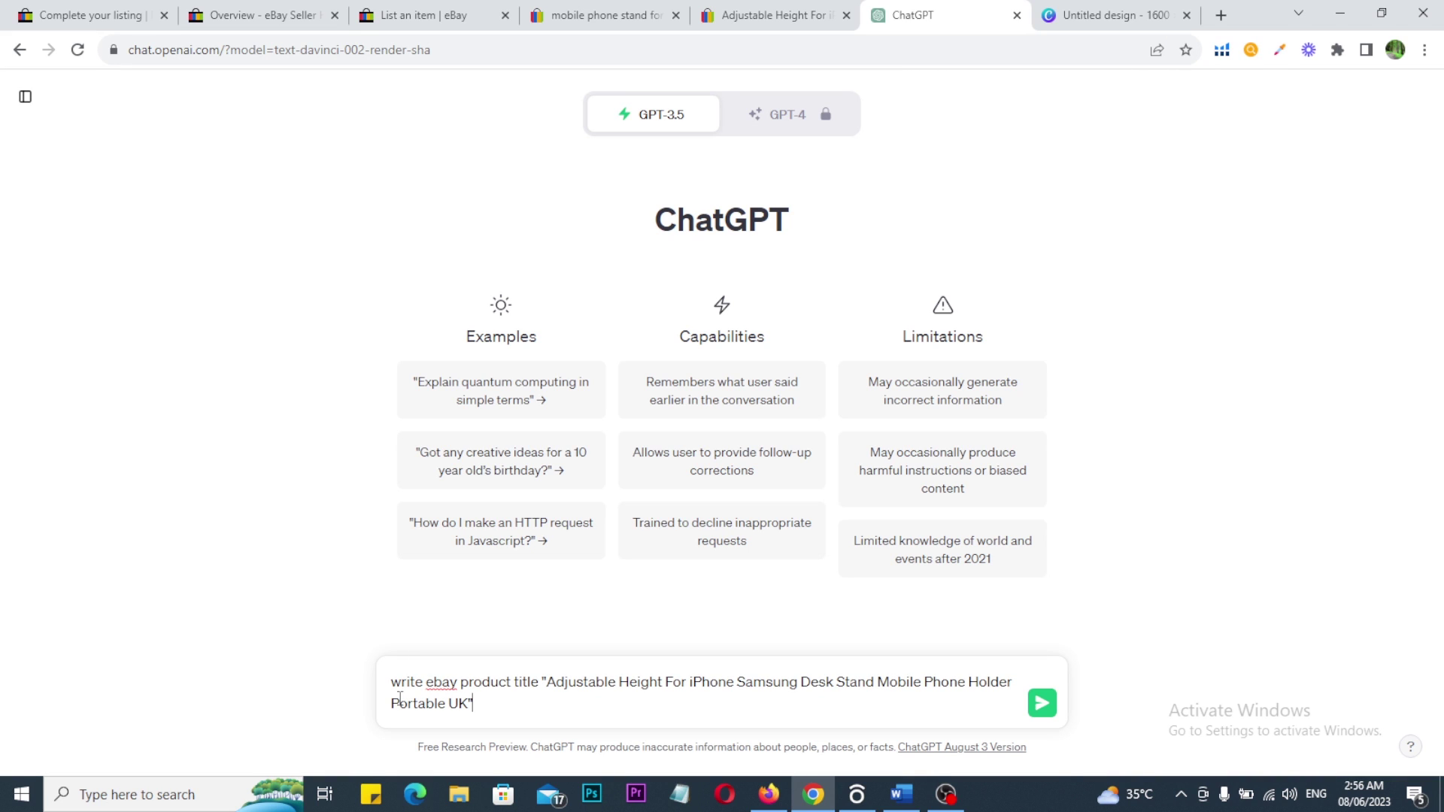
key(Return)
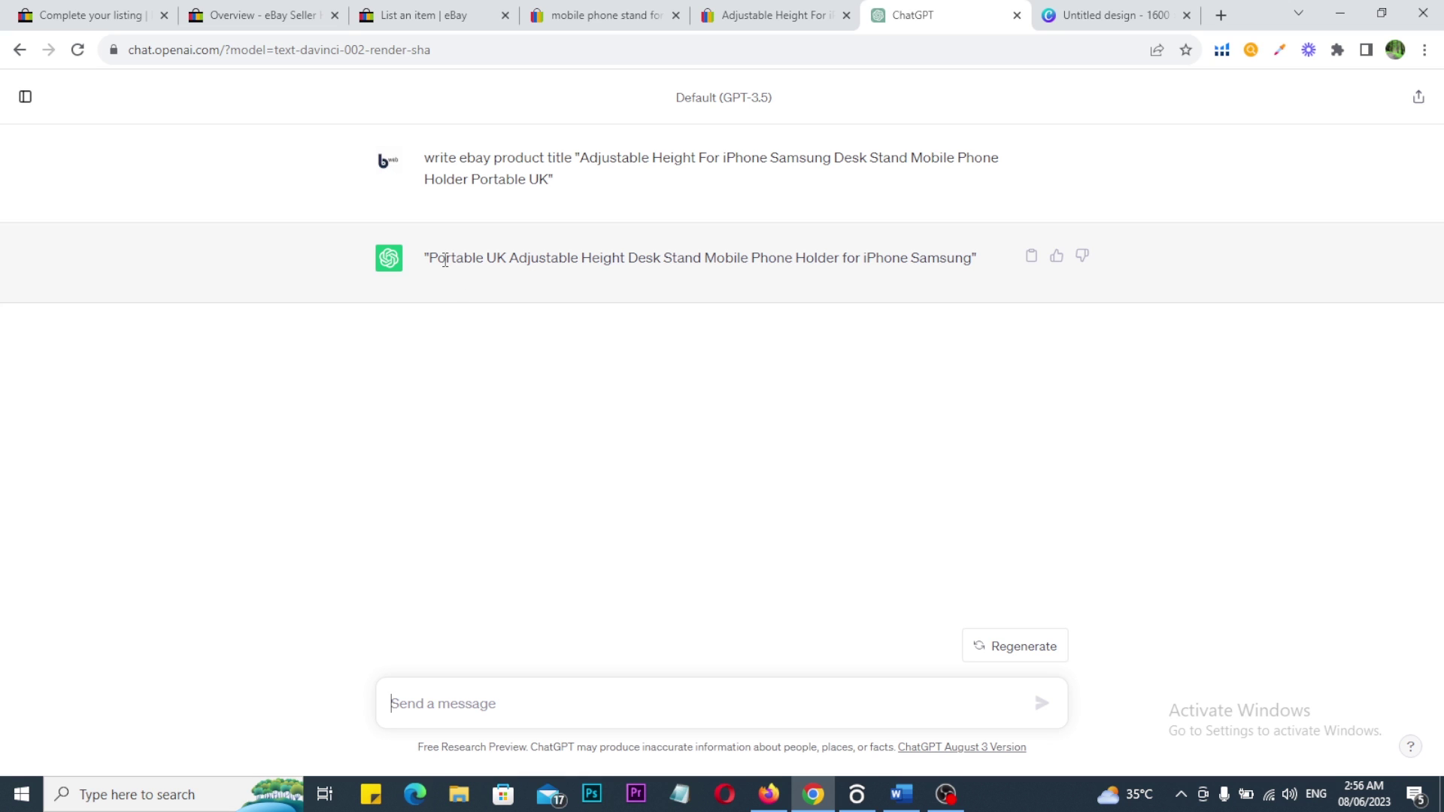
Select the phone stand listing's description text on eBay, from "Application" through "Color: Black / White", for copying
click(803, 17)
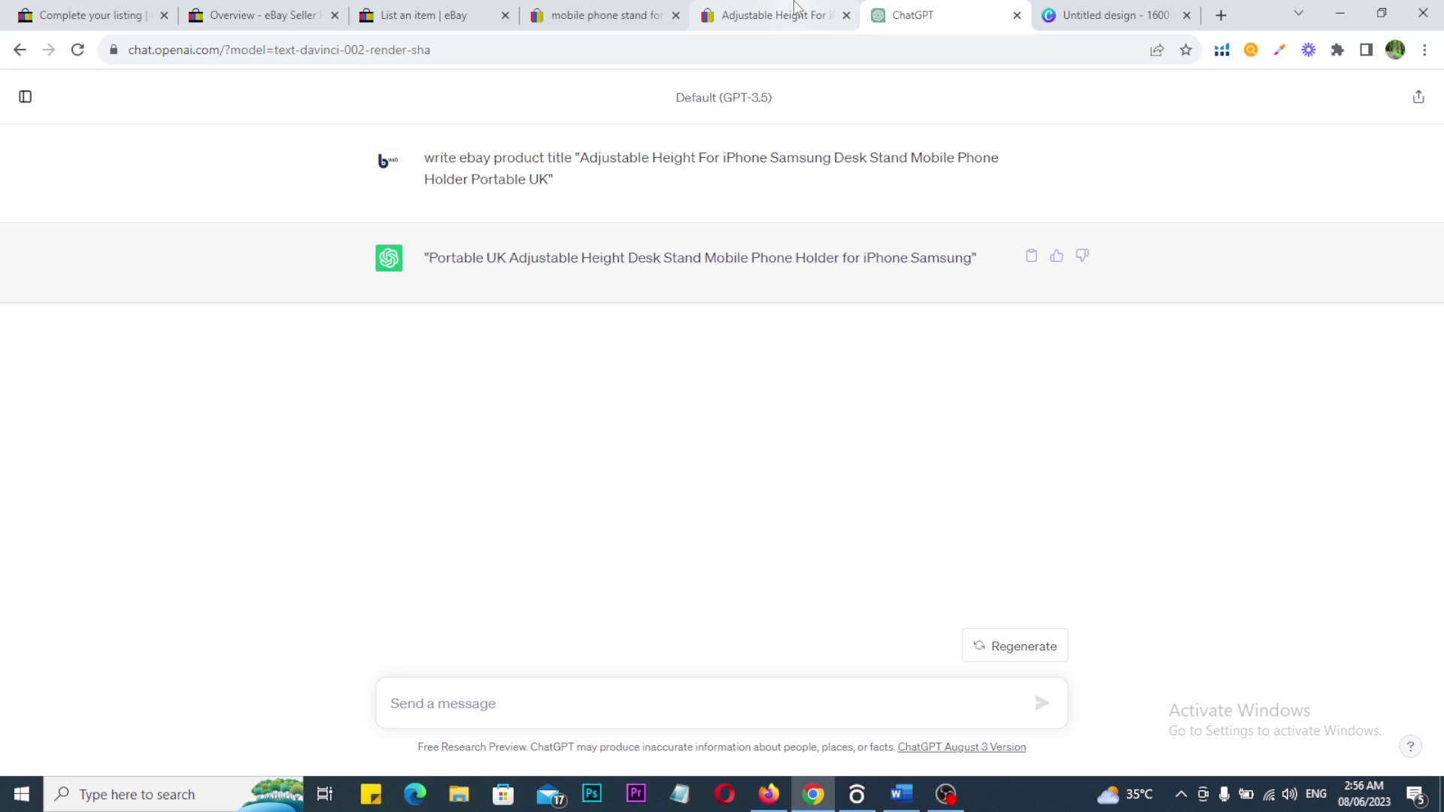
scroll(690, 442, down, 6)
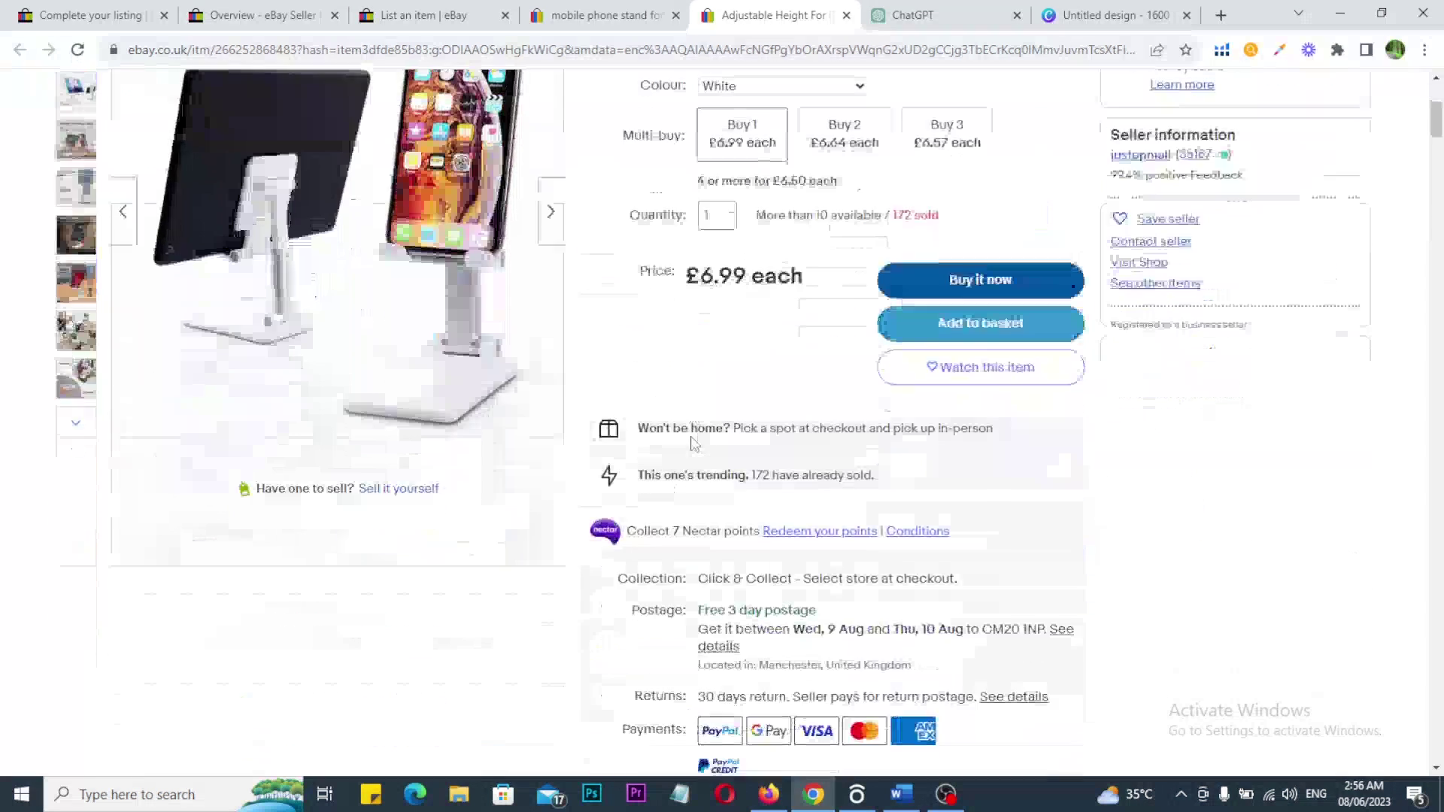
scroll(690, 442, down, 15)
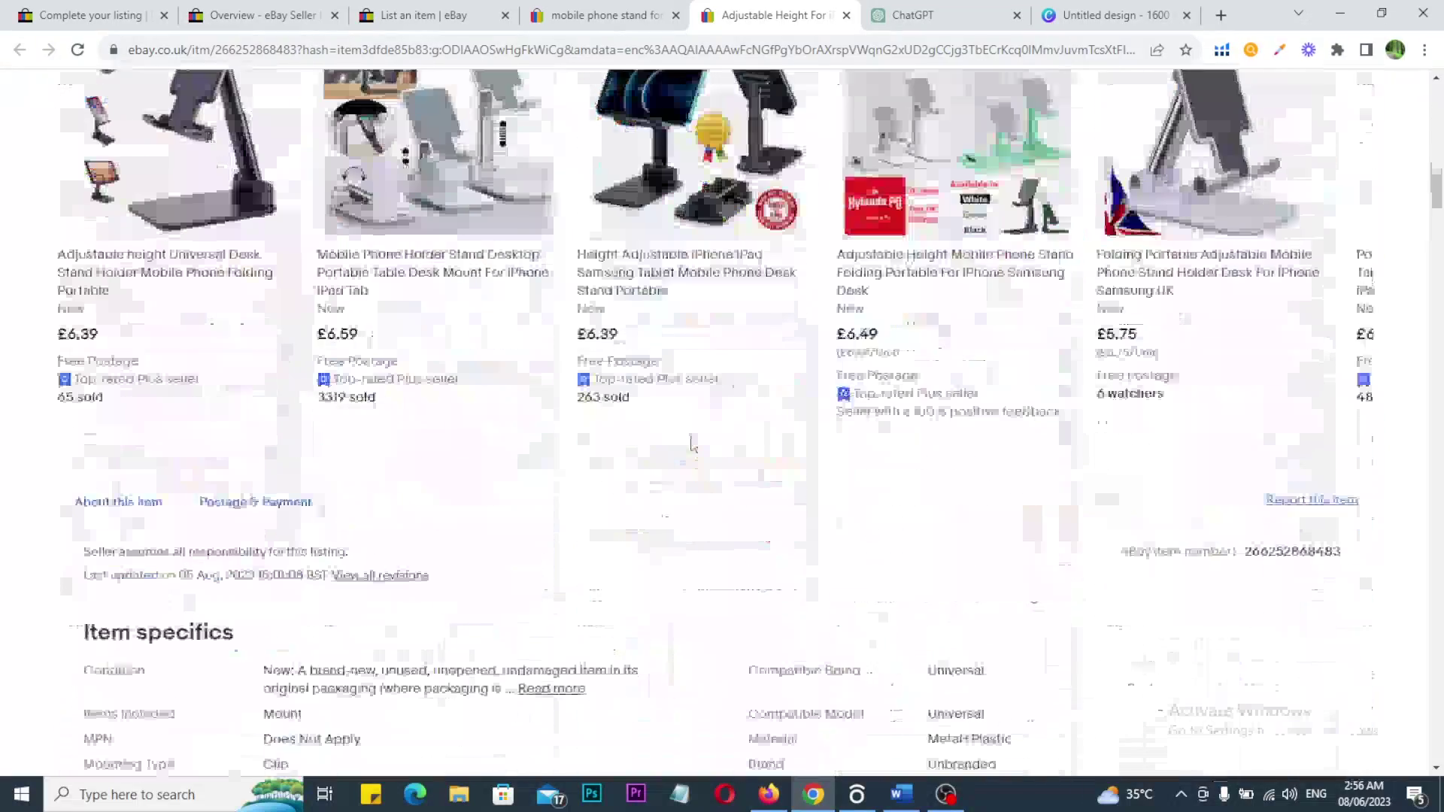
scroll(693, 443, down, 12)
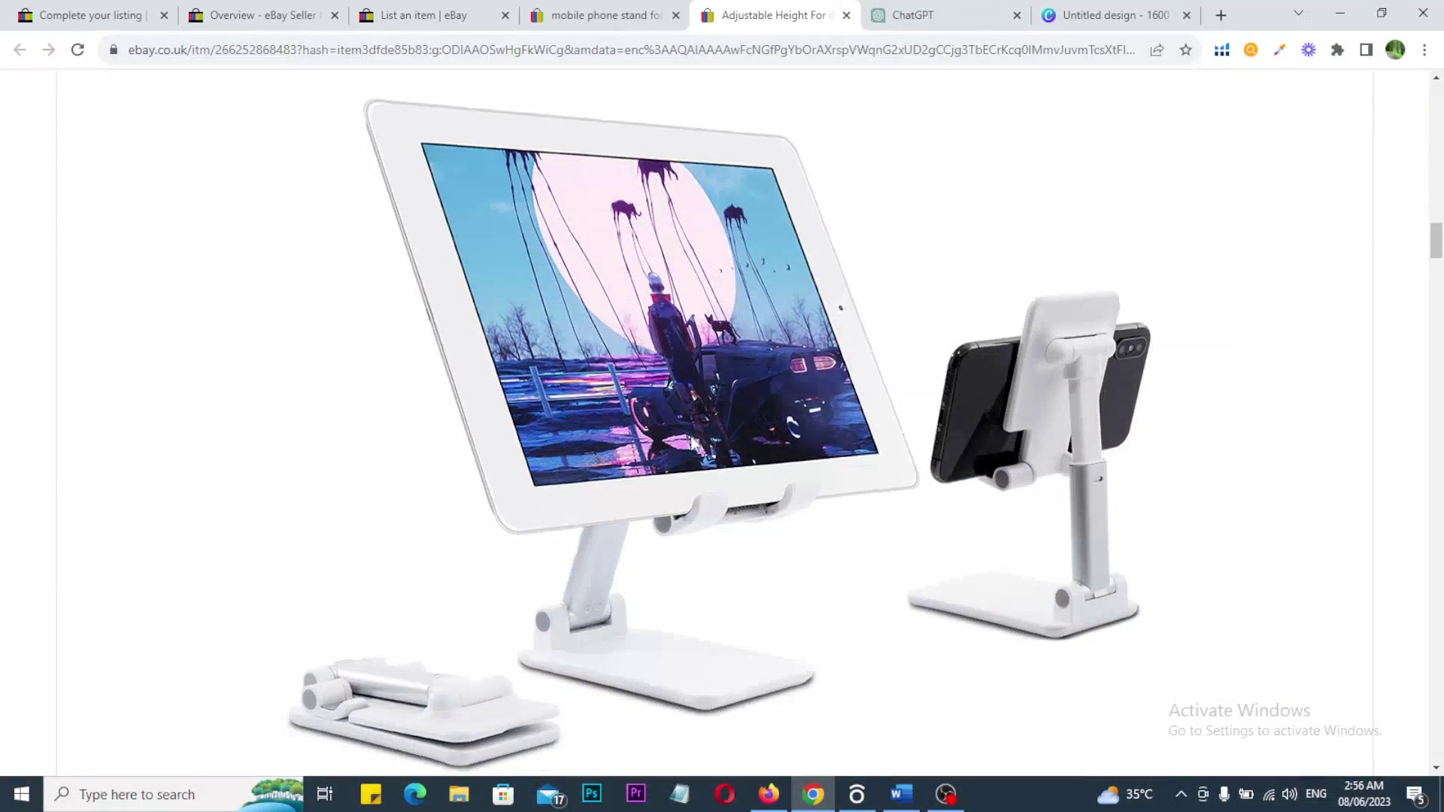
scroll(693, 443, down, 5)
scroll(694, 444, up, 2)
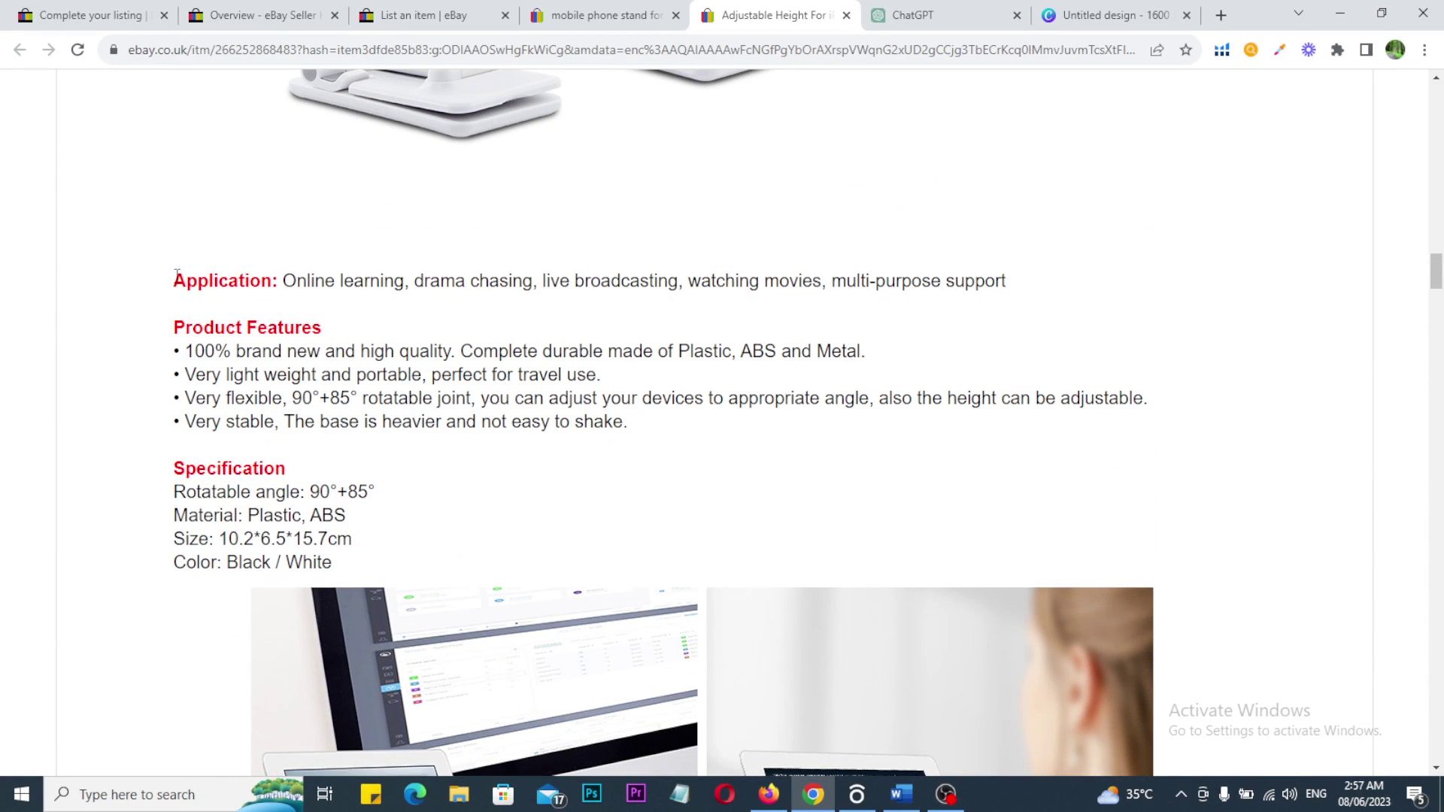
drag(175, 276, 338, 565)
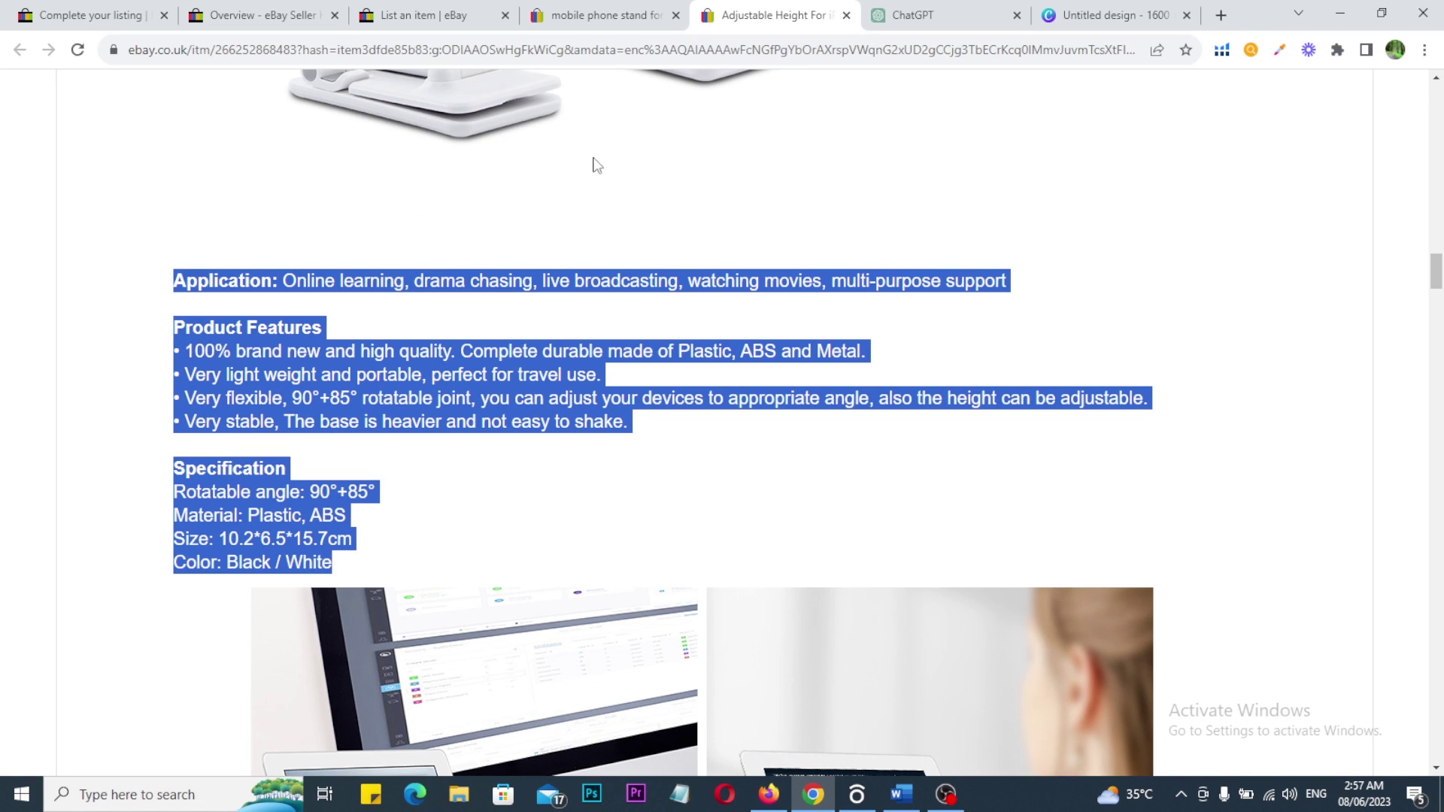
Send ChatGPT the prompt "write" followed by the copied product description in quotation marks
click(938, 15)
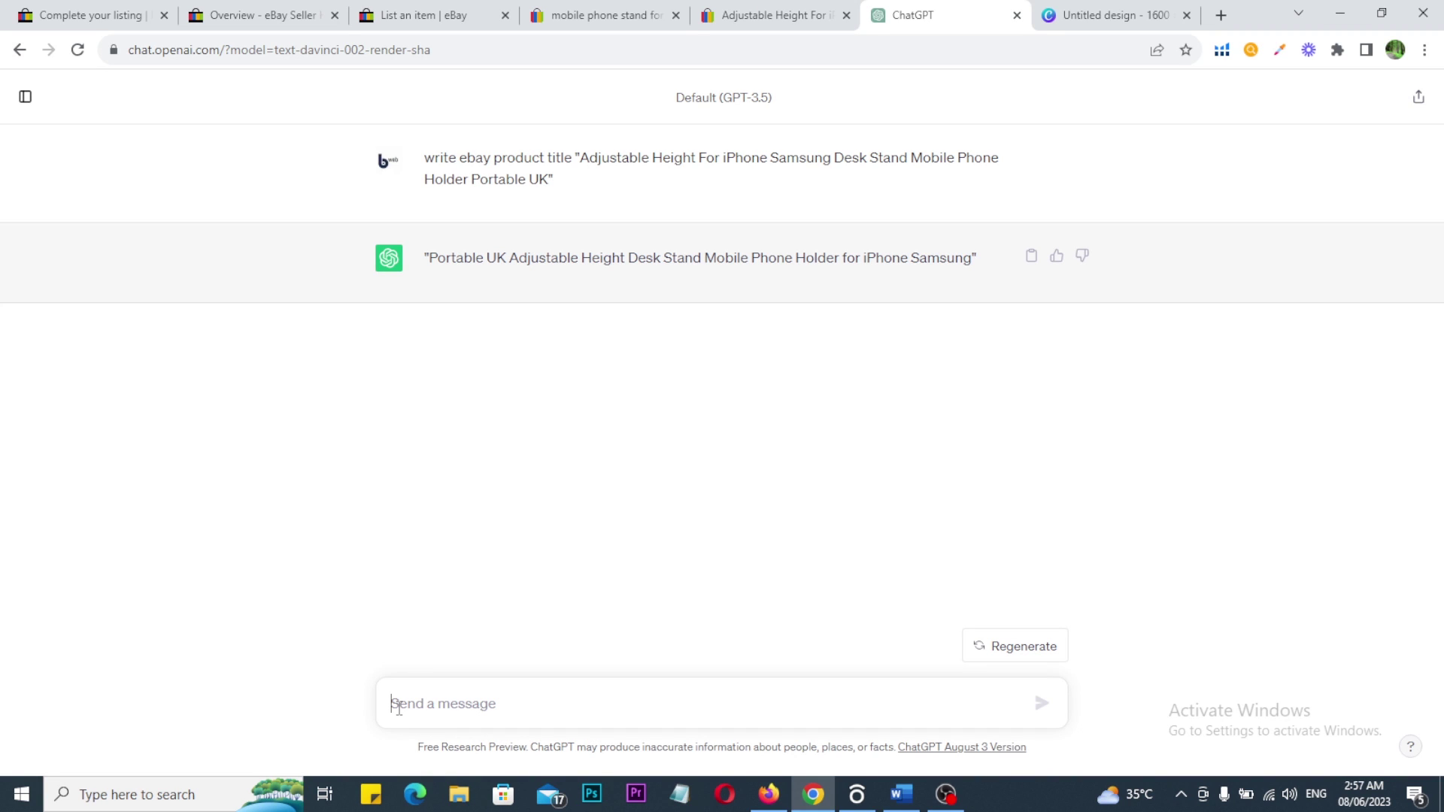
click(398, 707)
text(write)
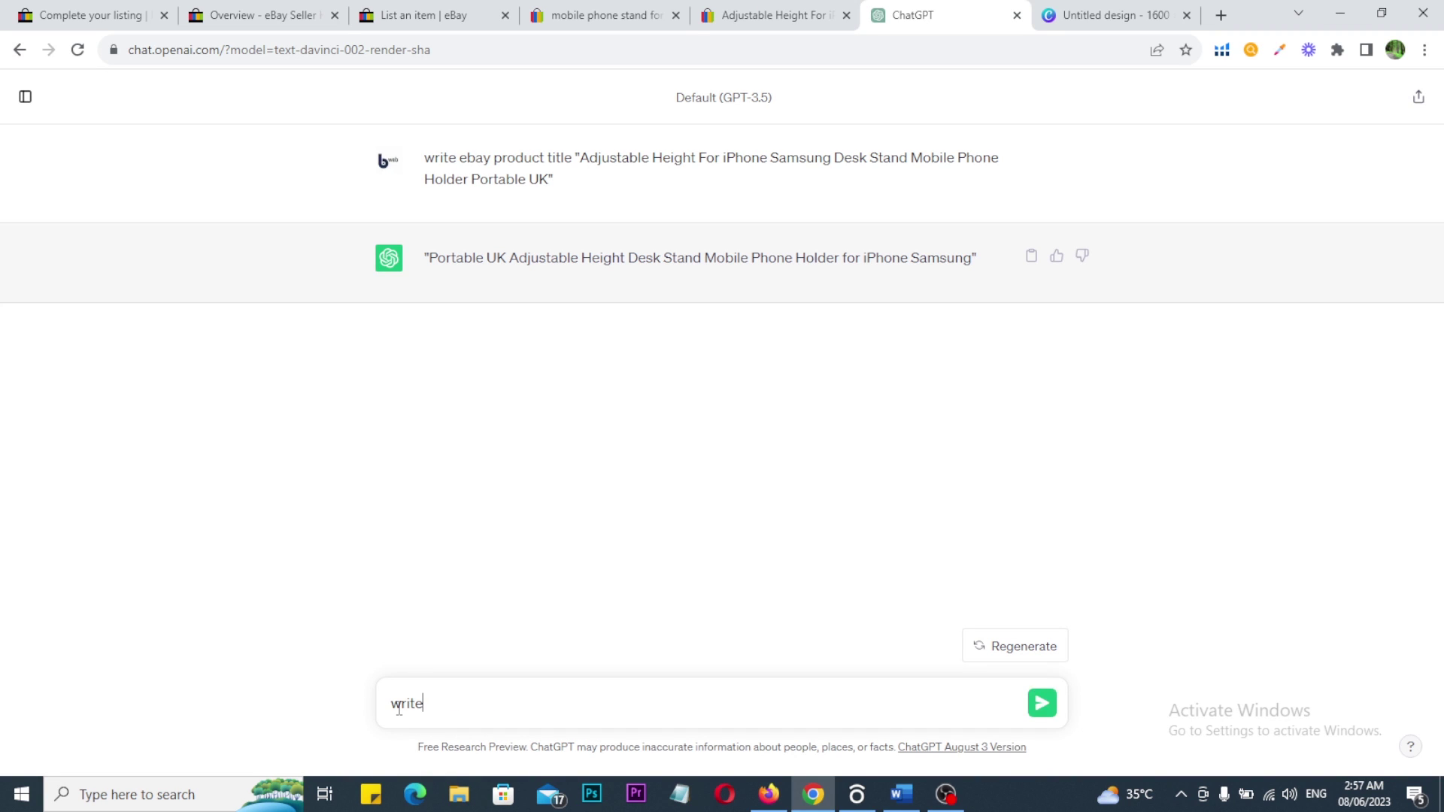
text( ")
key(ctrl+v)
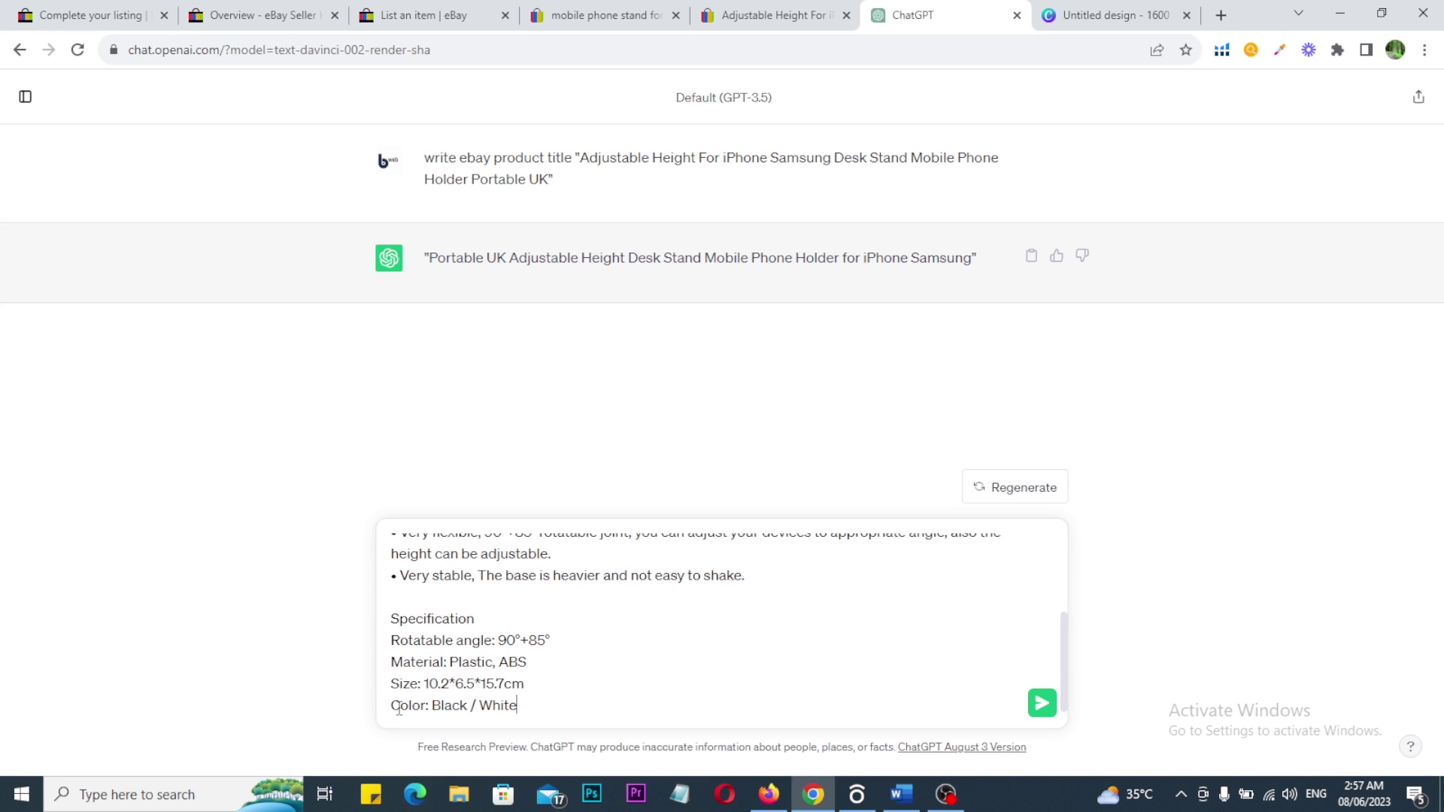
text(")
key(Return)
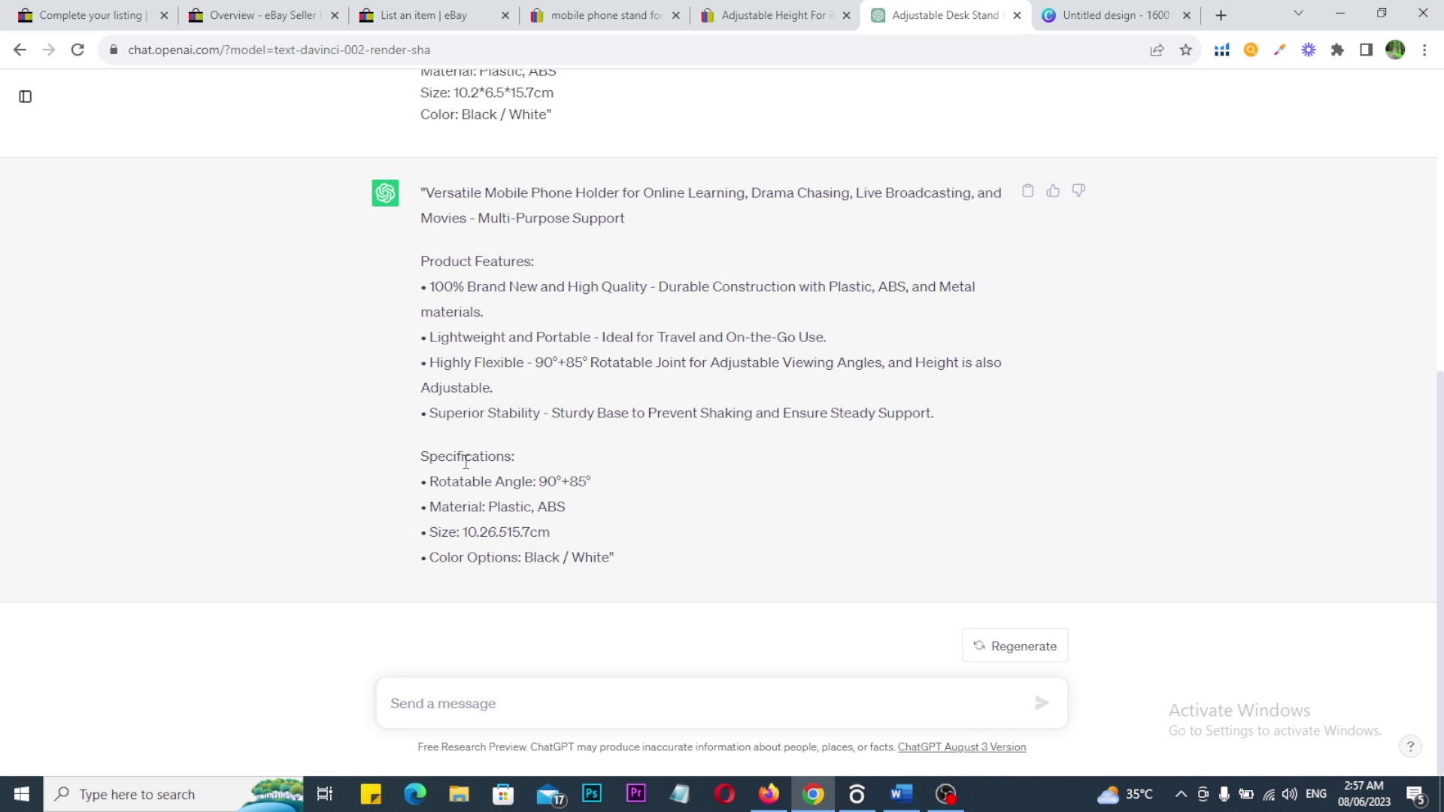
Find the first product feature line of the reply in the chat and compare the rewritten description with the original prompt
scroll(465, 461, up, 1)
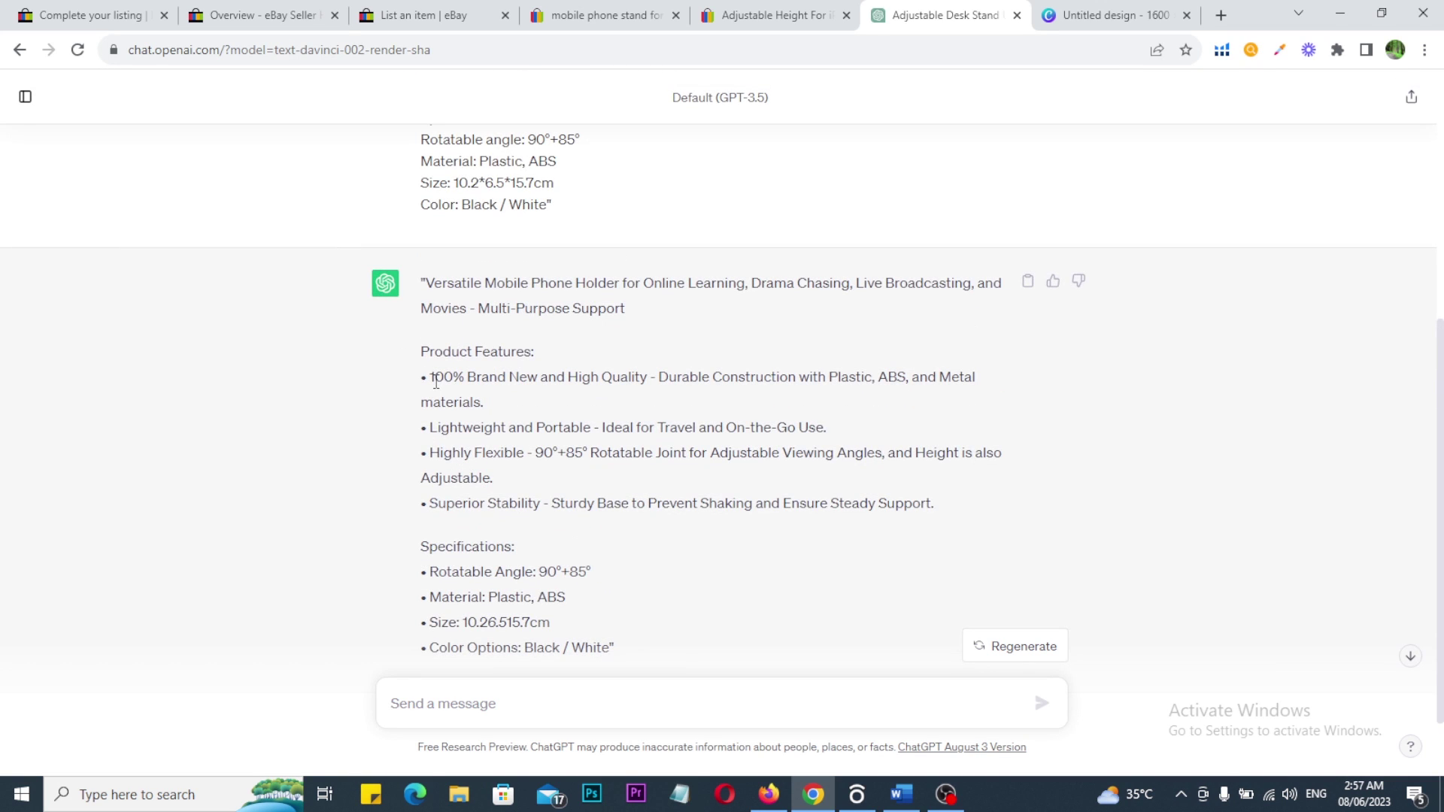
drag(430, 377, 977, 392)
key(ctrl+f)
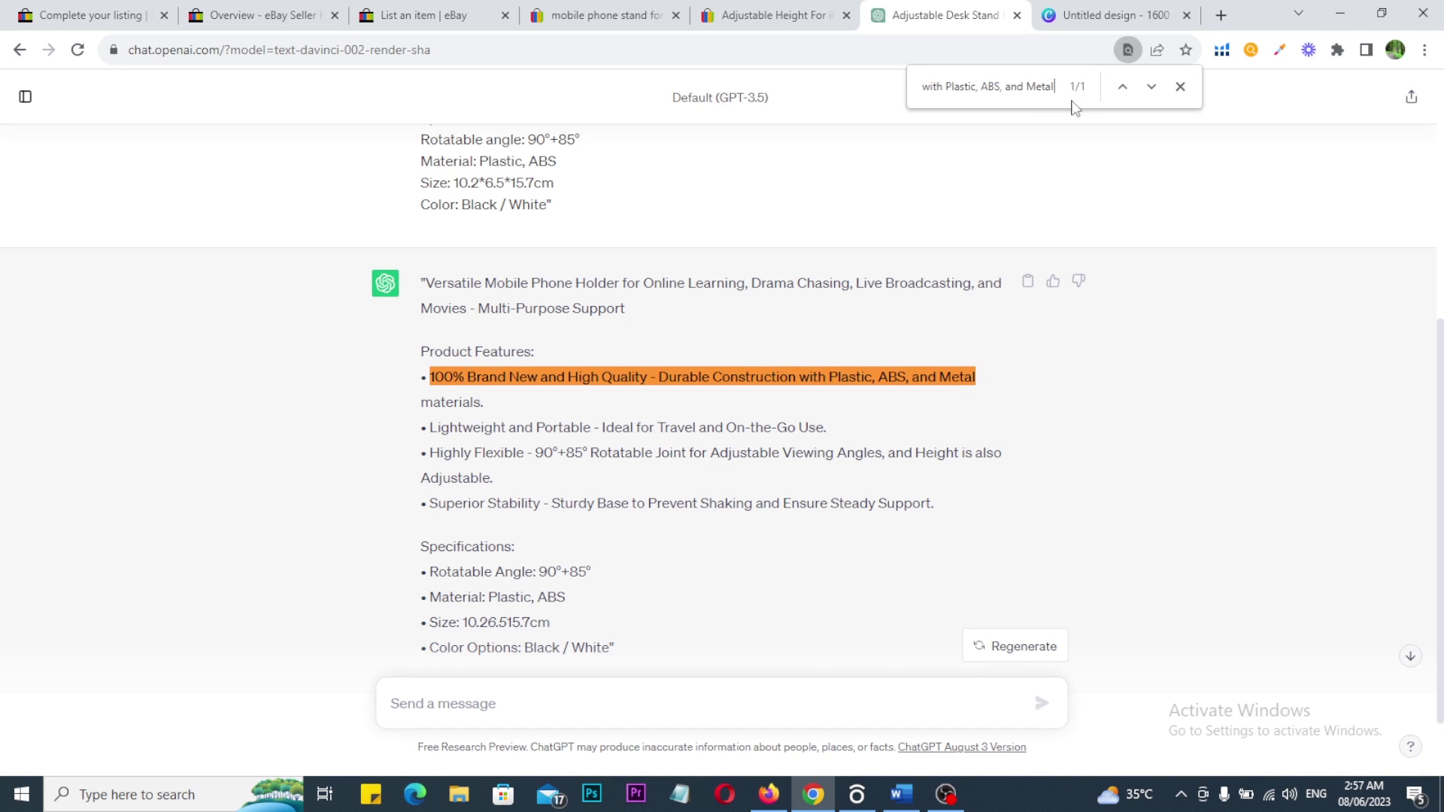
scroll(691, 376, up, 3)
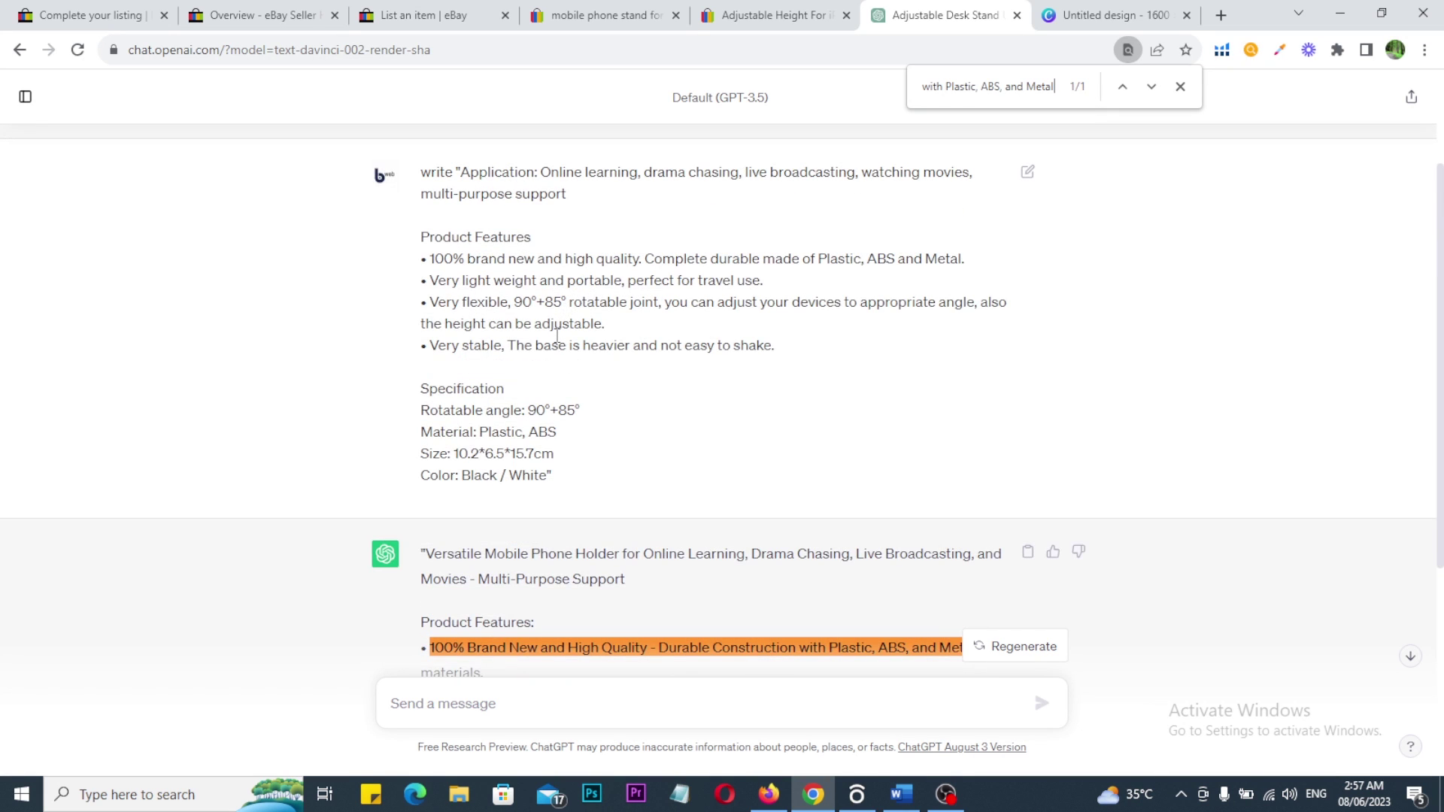
scroll(557, 337, down, 4)
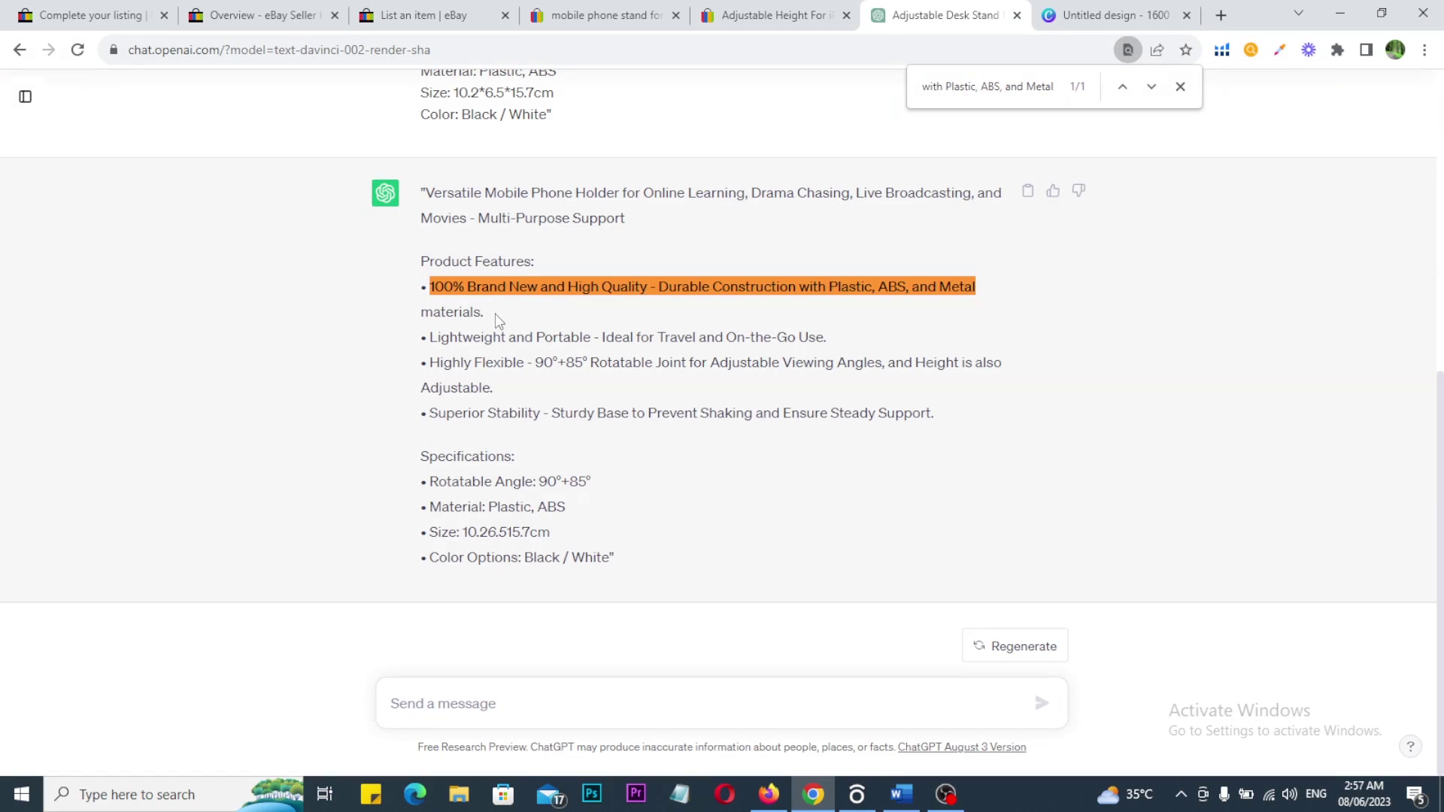
key(Escape)
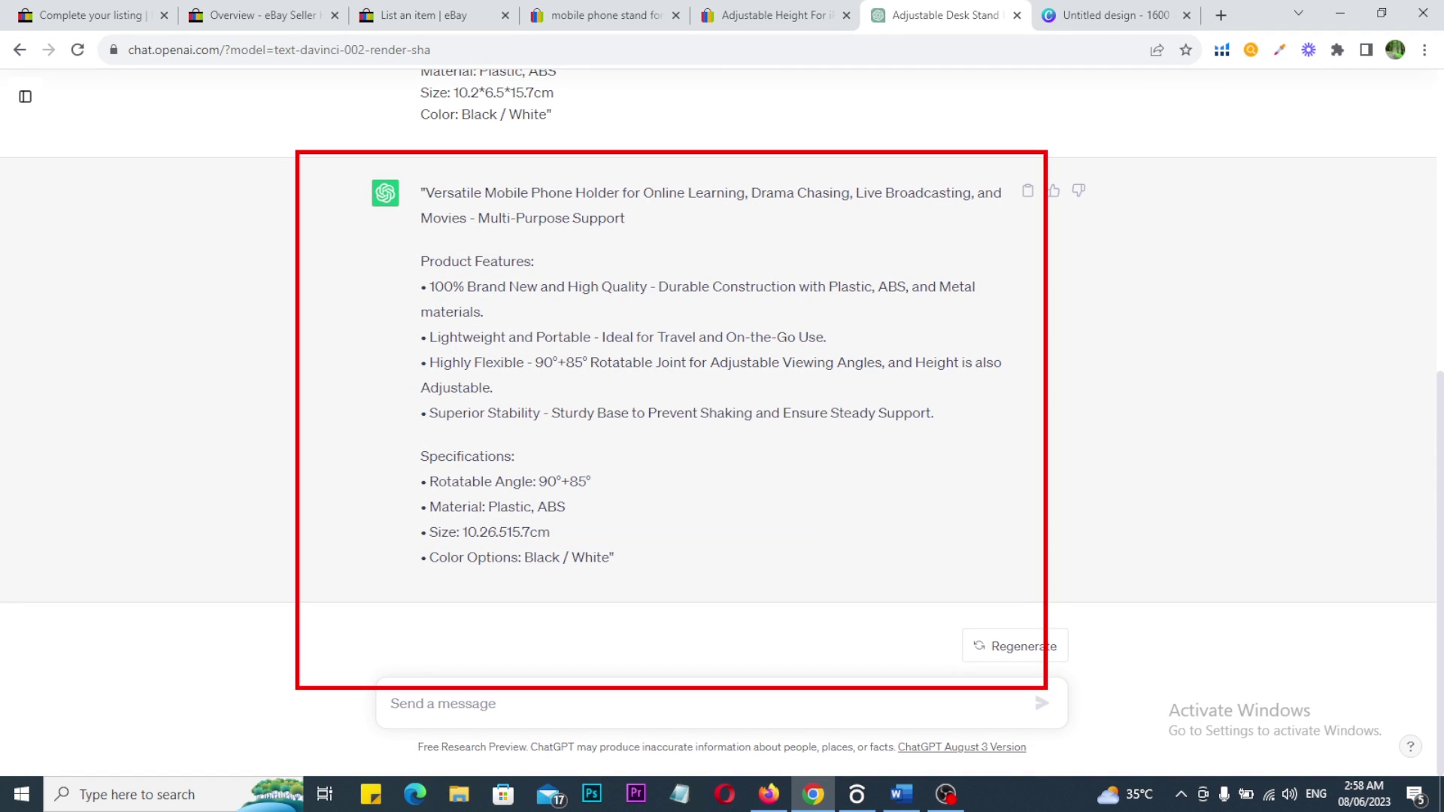
Find and review the rewritten phone stand title in ChatGPT's earlier reply
scroll(898, 487, up, 5)
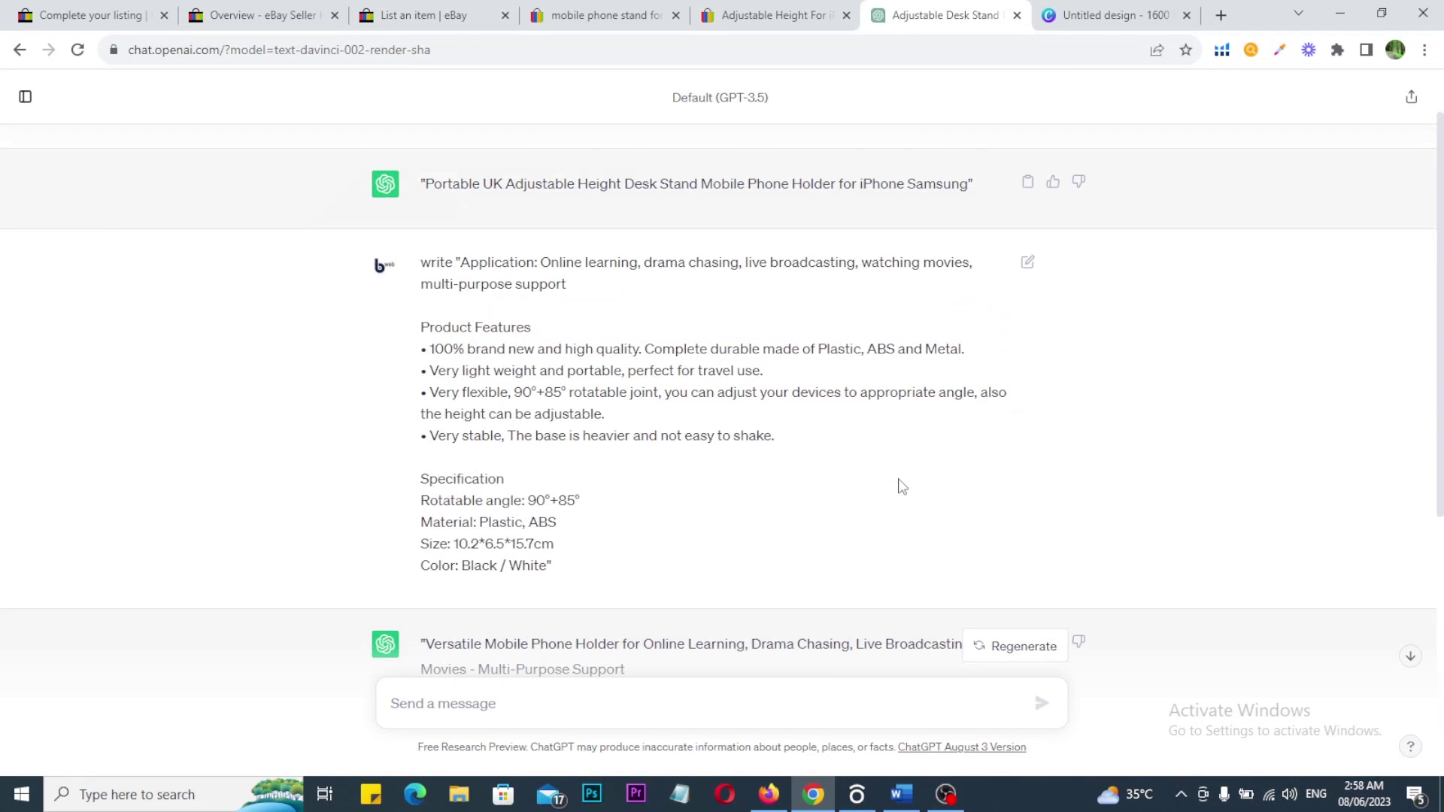
mouse_move(406, 156)
mouse_down()
mouse_move(485, 179)
mouse_move(985, 217)
mouse_up()
drag(992, 147, 1041, 138)
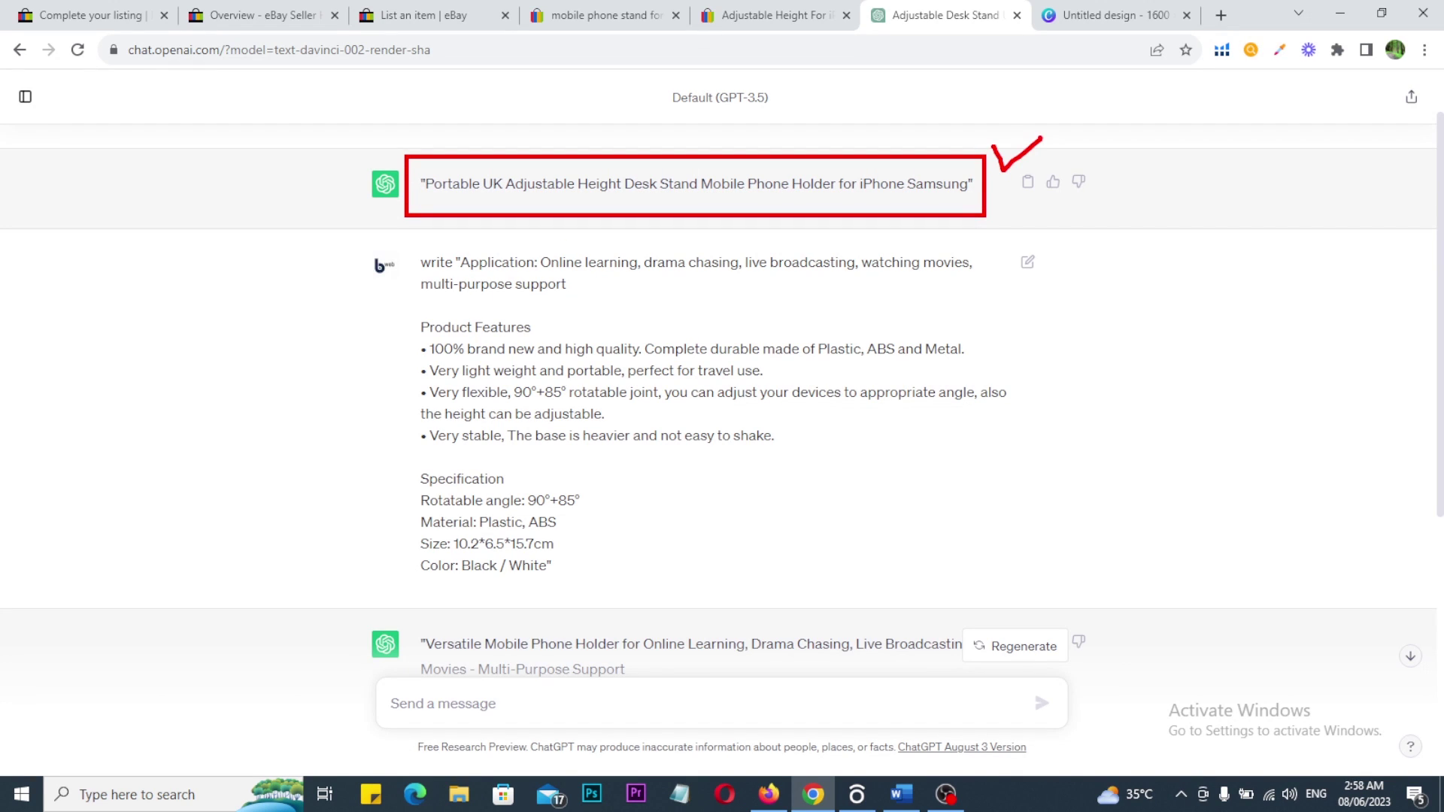
key(Escape)
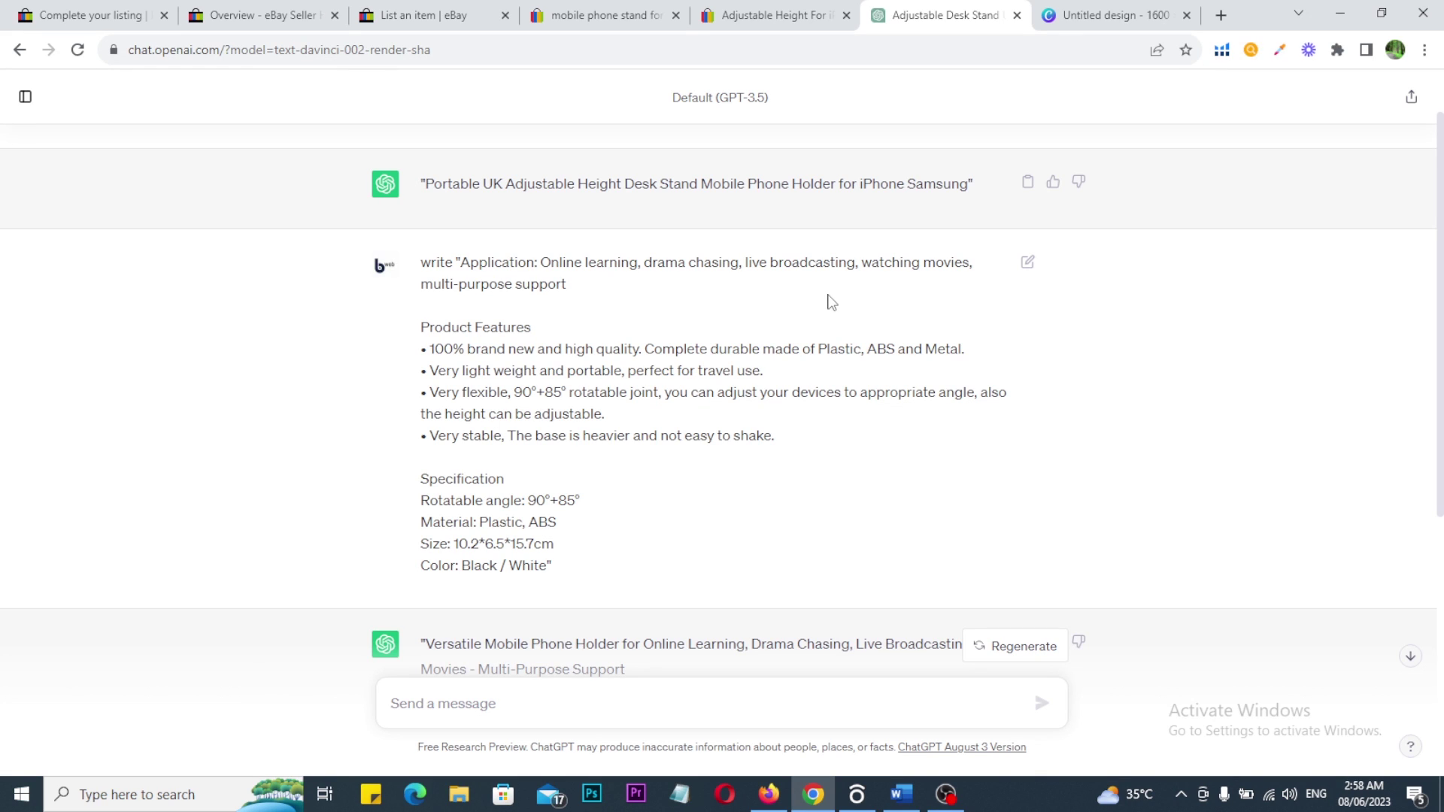
Return to the phone stand listing on eBay and save its main product image
click(785, 9)
scroll(828, 390, up, 20)
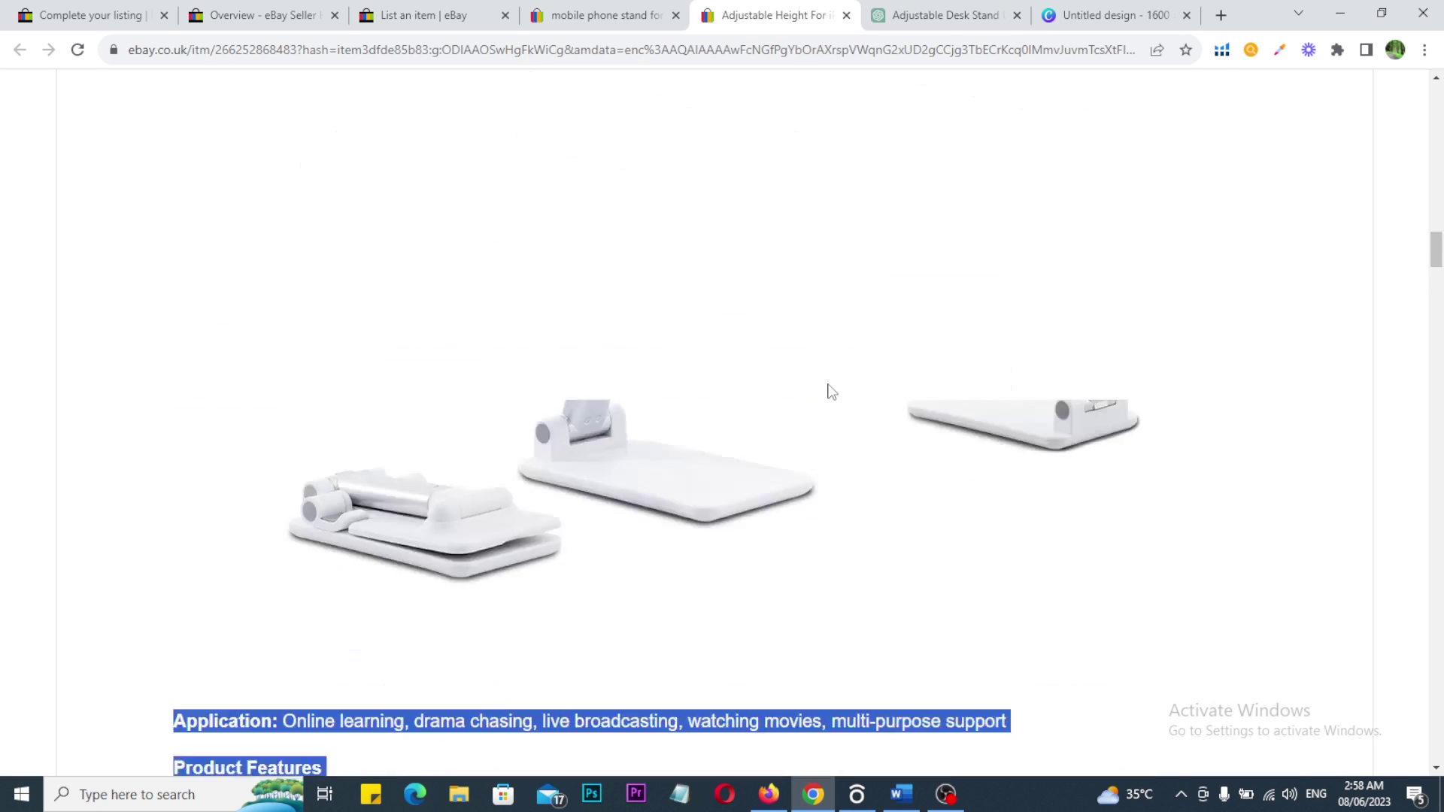
scroll(828, 390, up, 10)
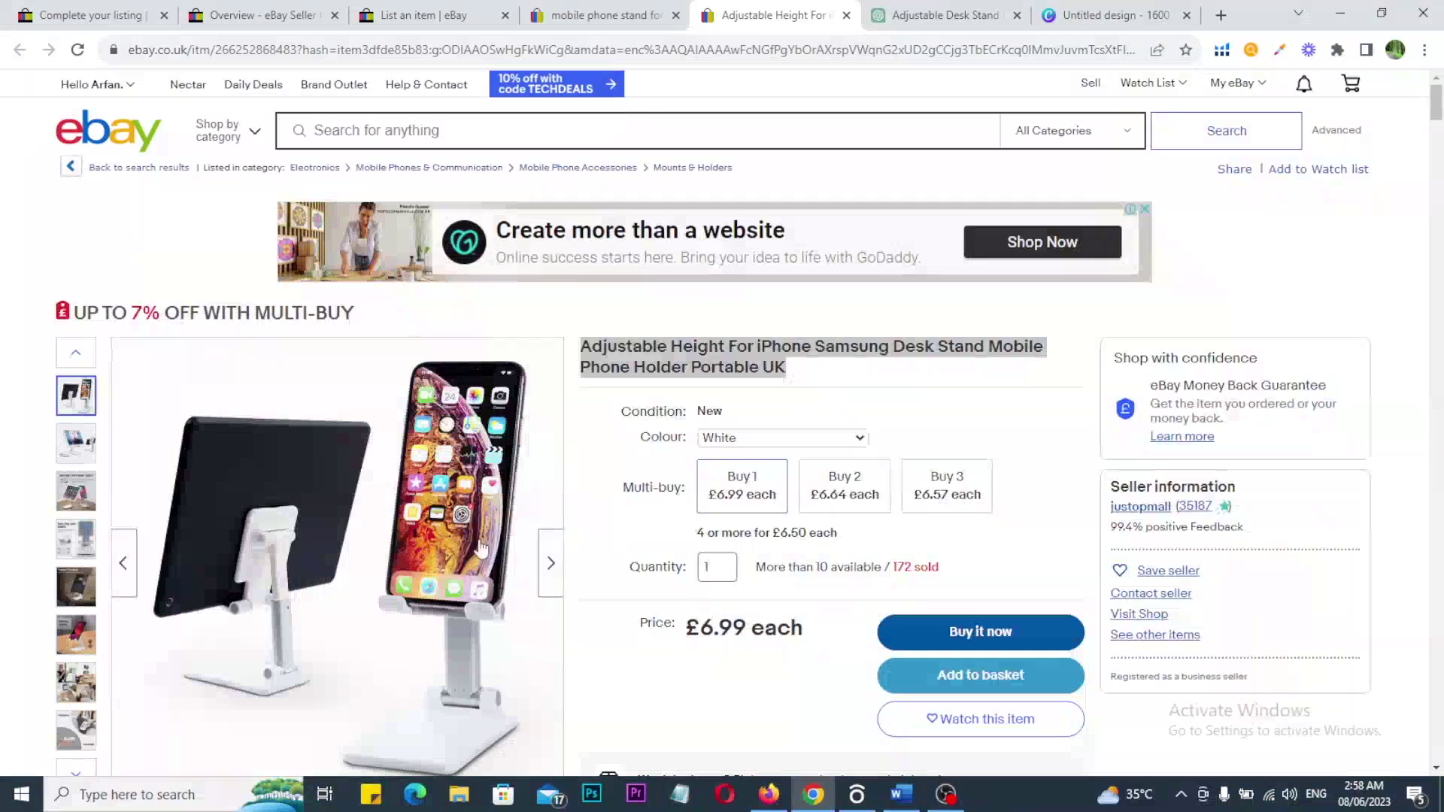
right_click(322, 518)
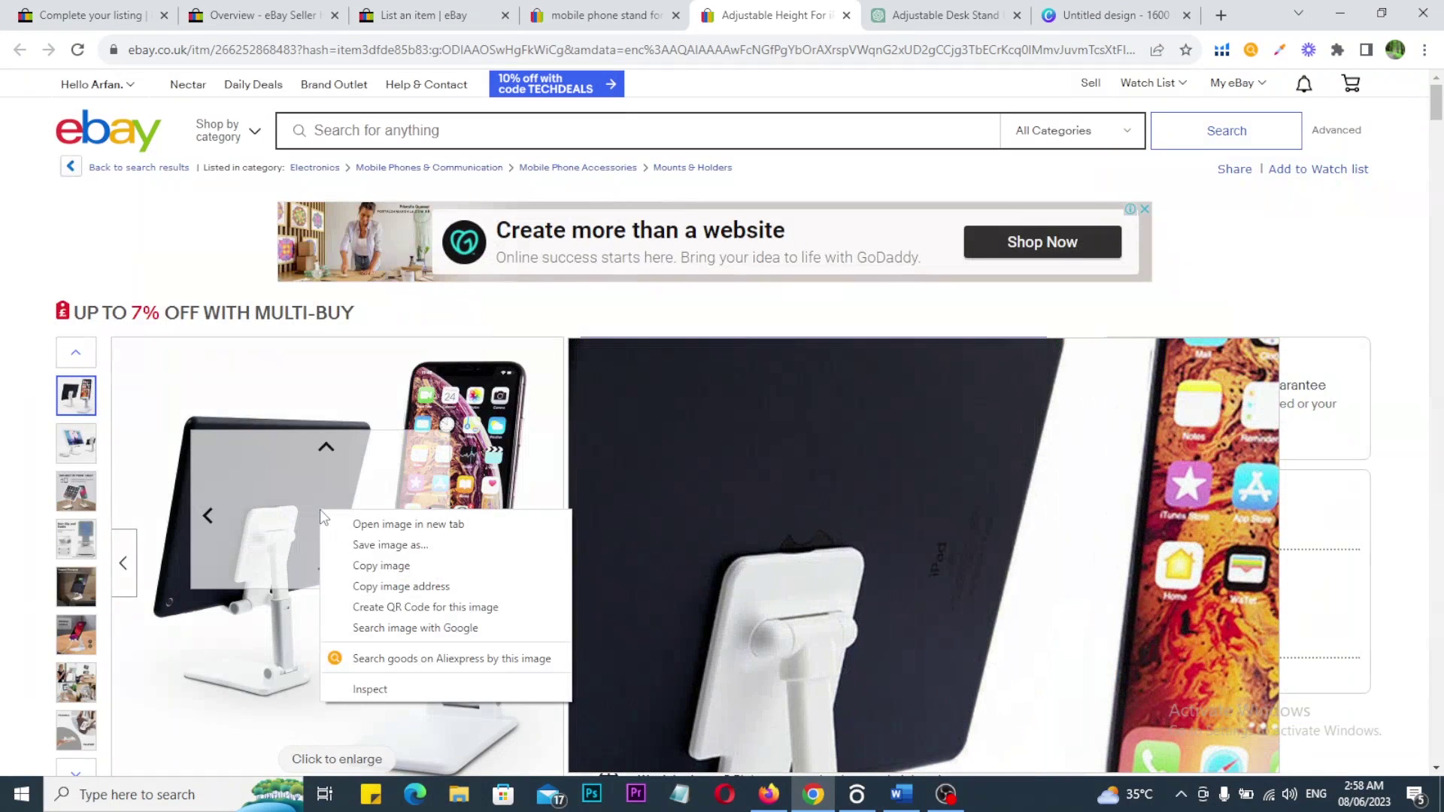
click(367, 547)
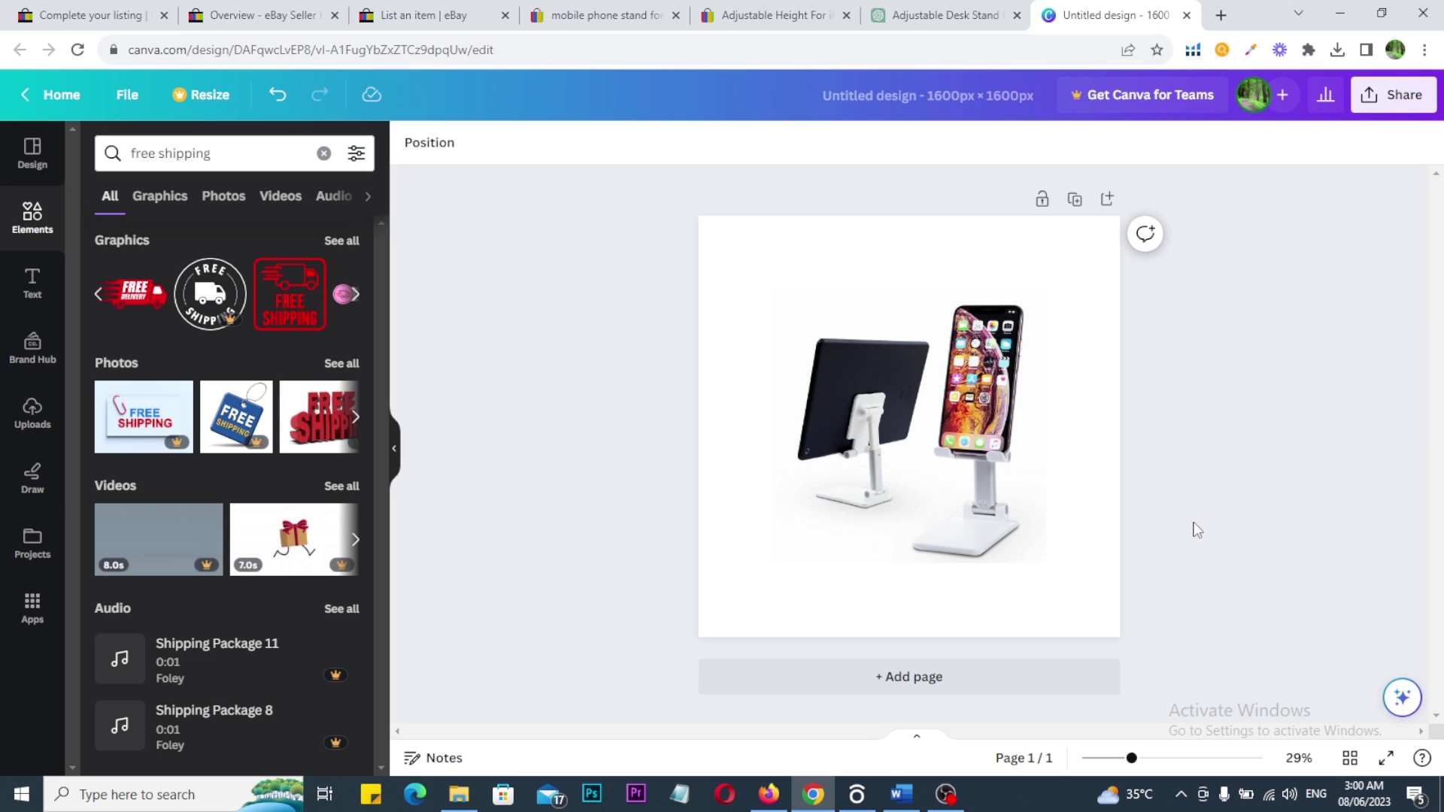
drag(651, 193, 1196, 536)
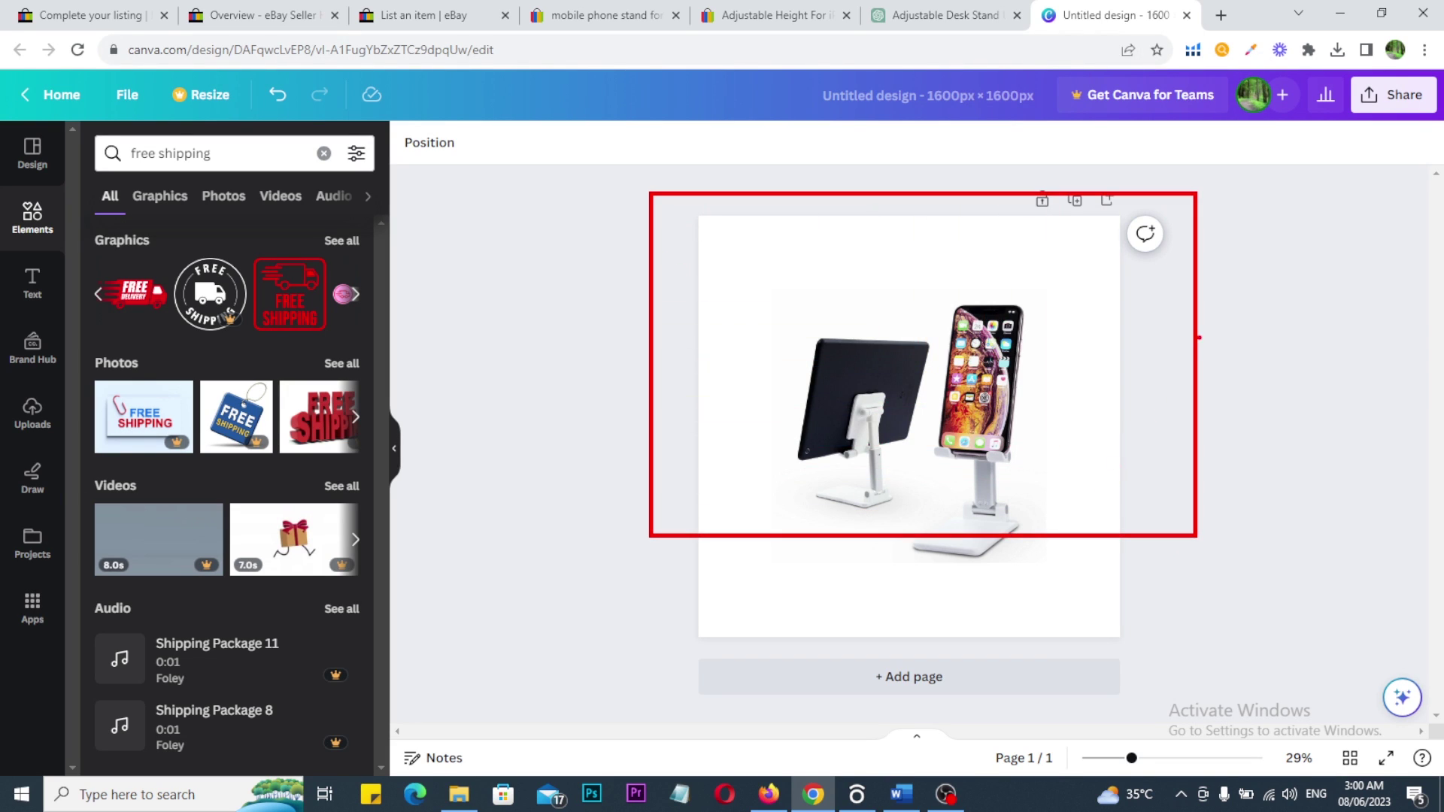
drag(1233, 329, 1329, 335)
key(Escape)
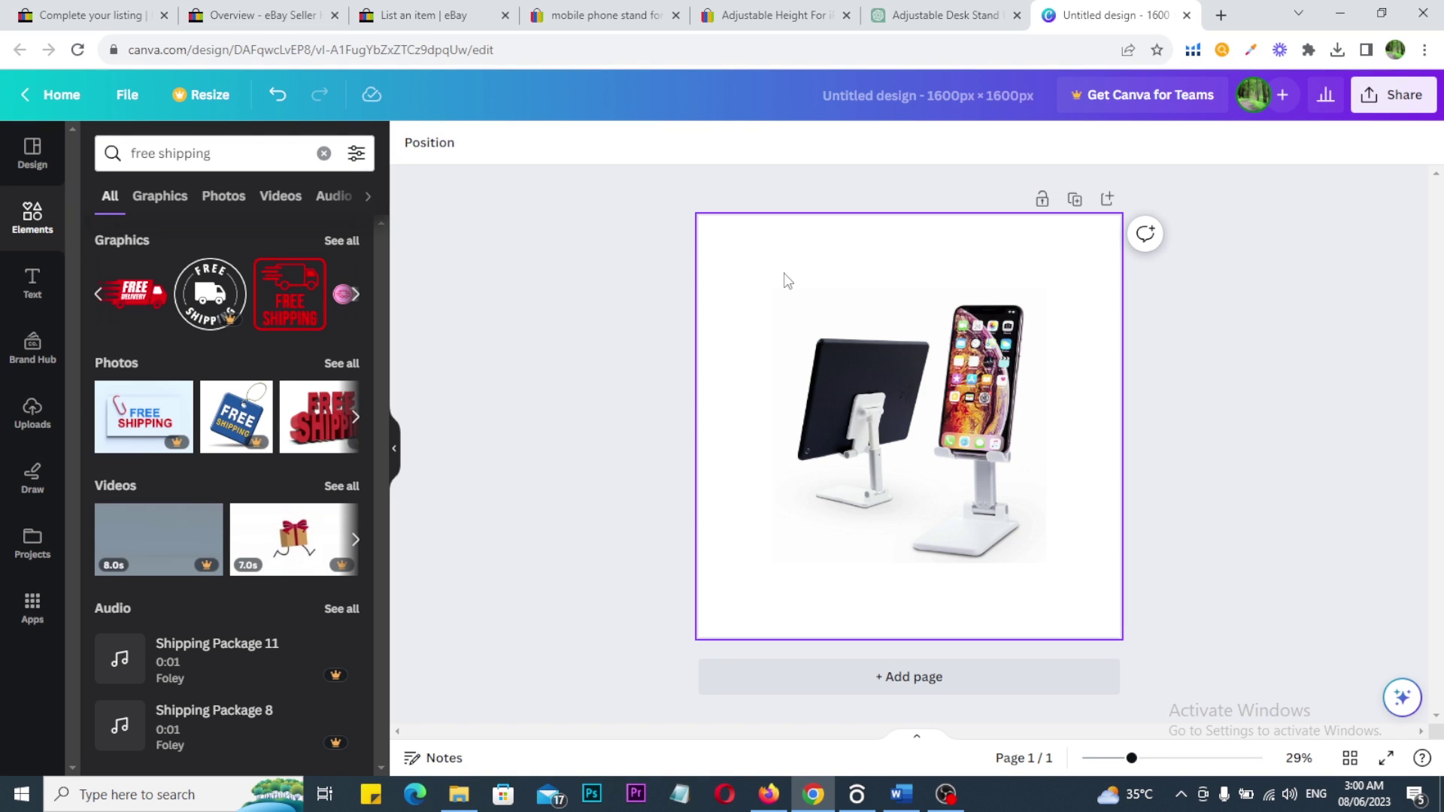
click(889, 398)
click(526, 276)
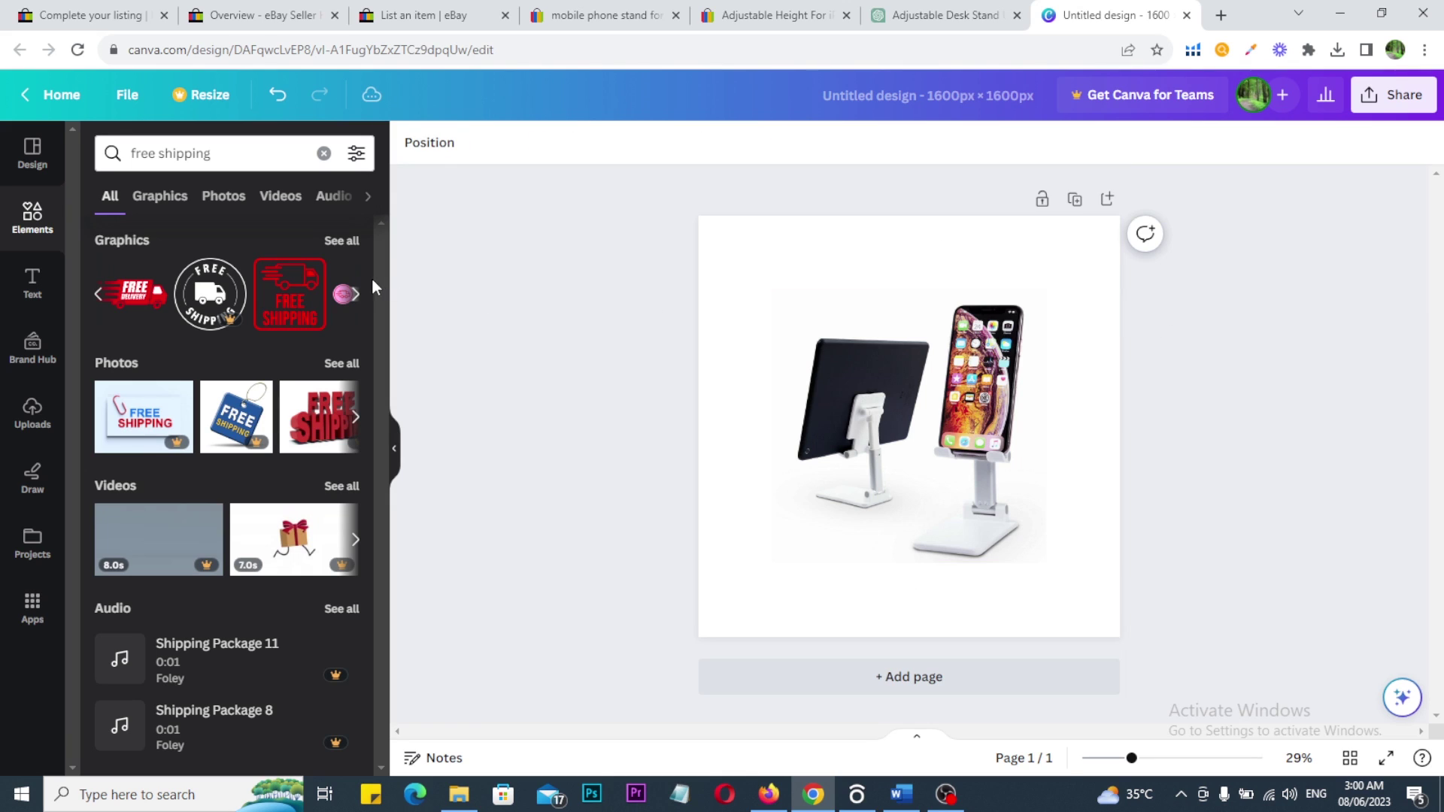
Add the red "FREE SHIPPING" truck graphic as a small badge in the design's upper-left corner and enlarge the phone stand photo
click(279, 311)
drag(921, 435, 819, 297)
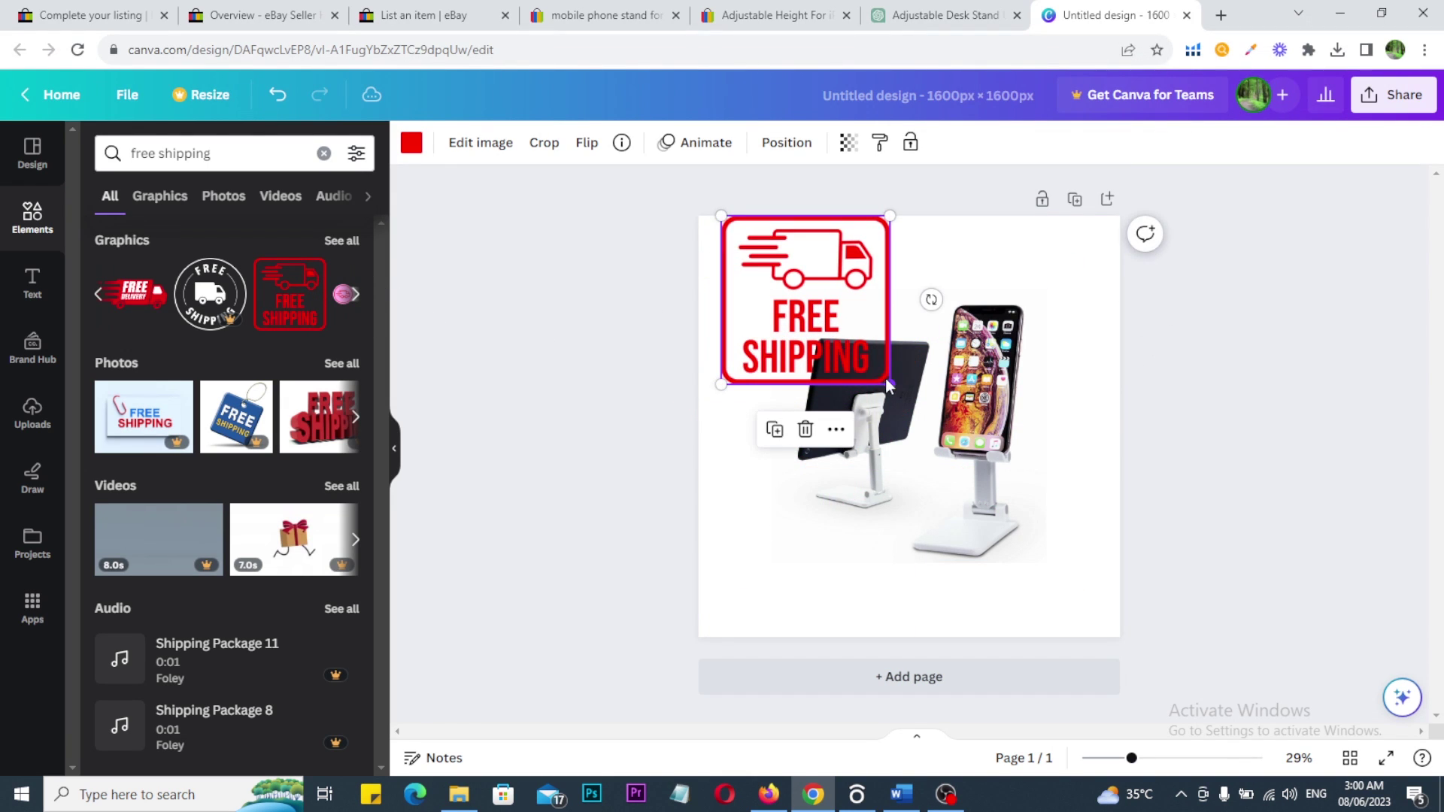
drag(867, 361, 749, 281)
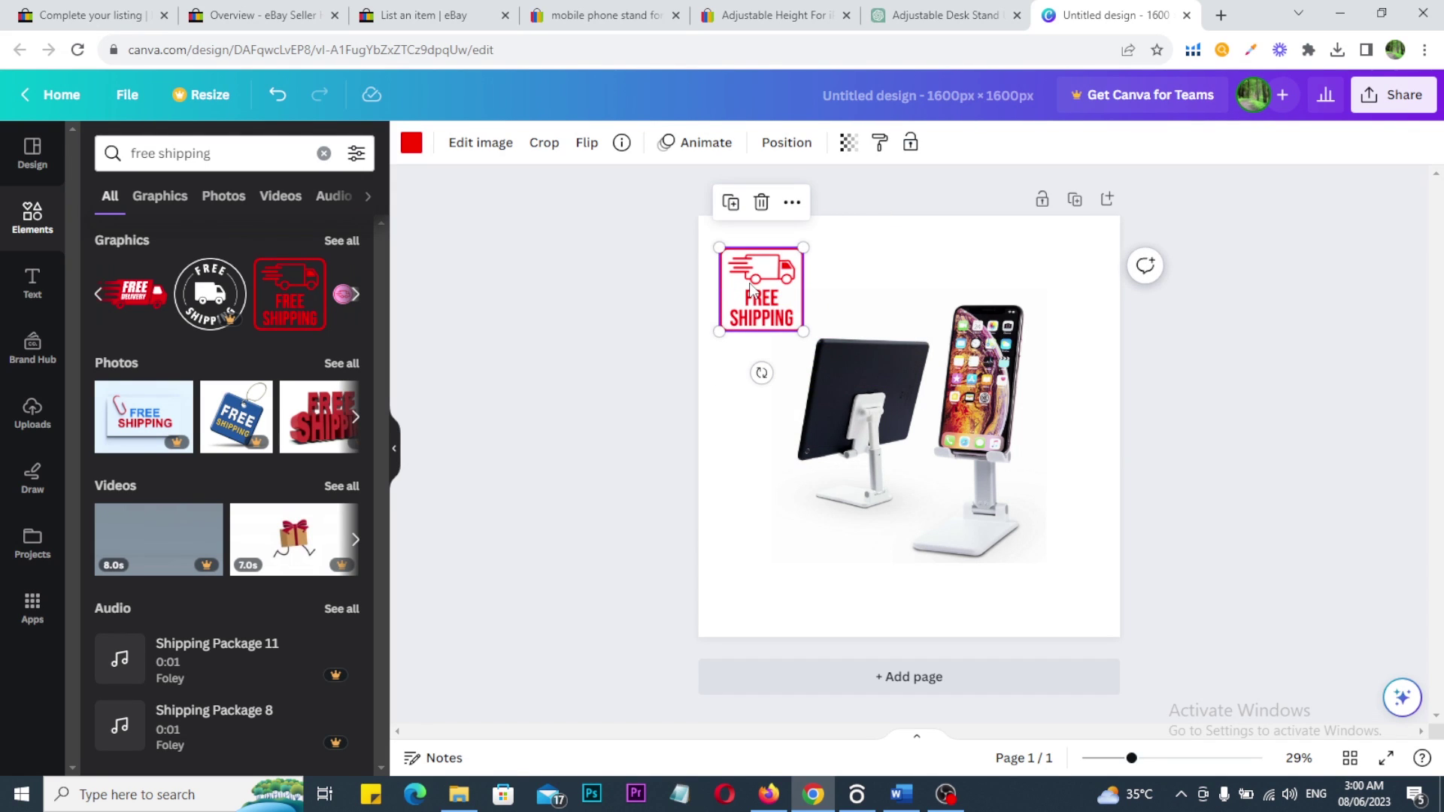
click(1025, 271)
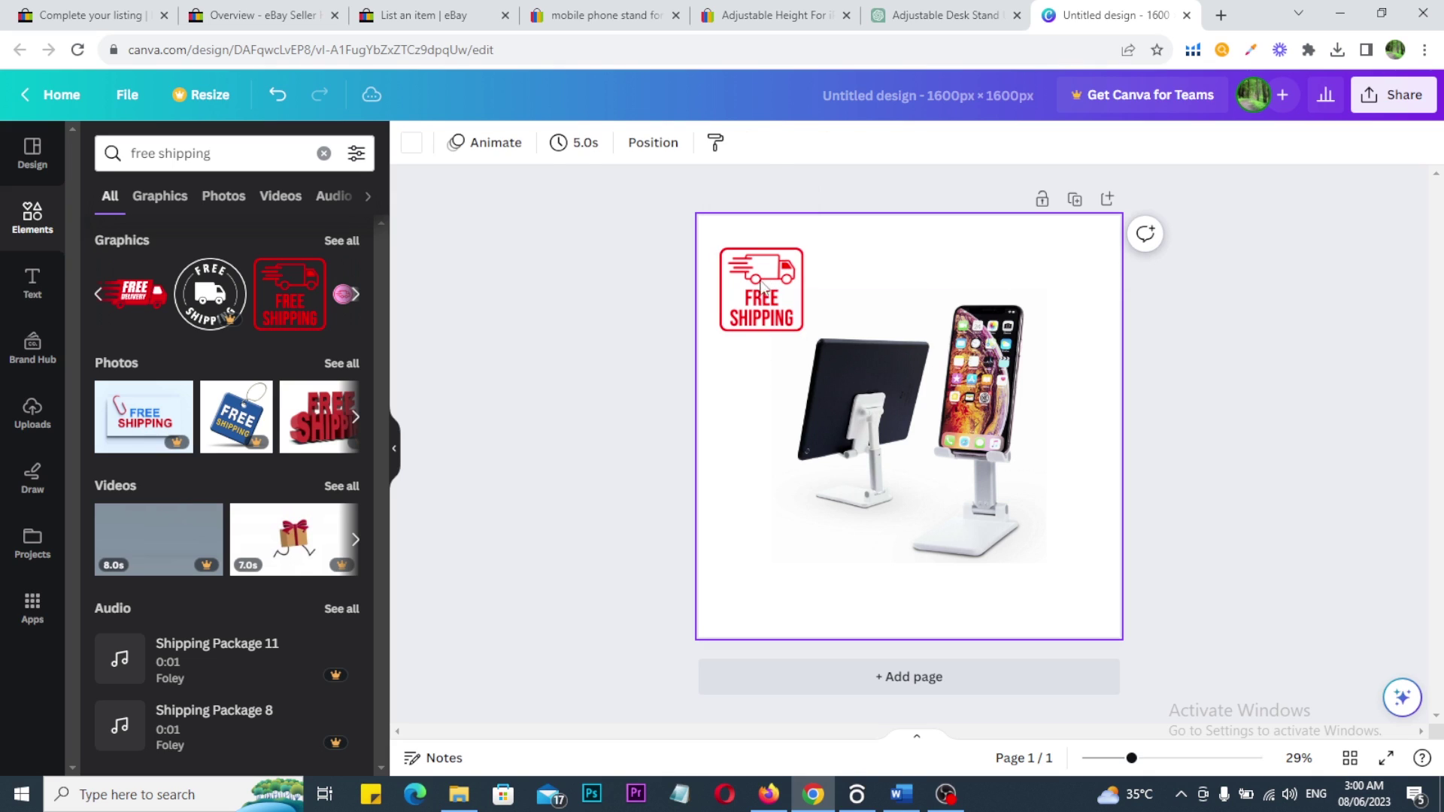
drag(769, 283, 764, 273)
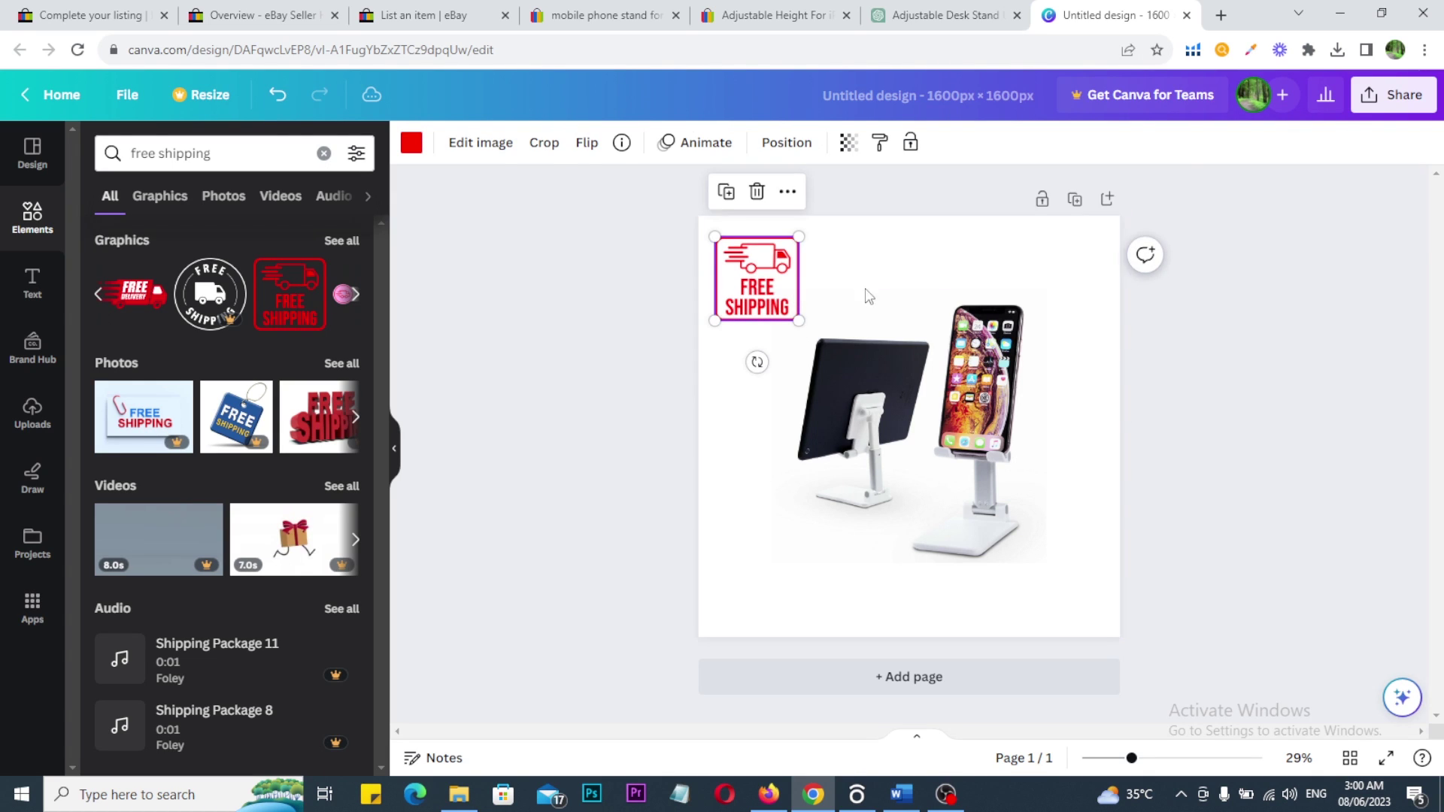
click(629, 303)
click(887, 385)
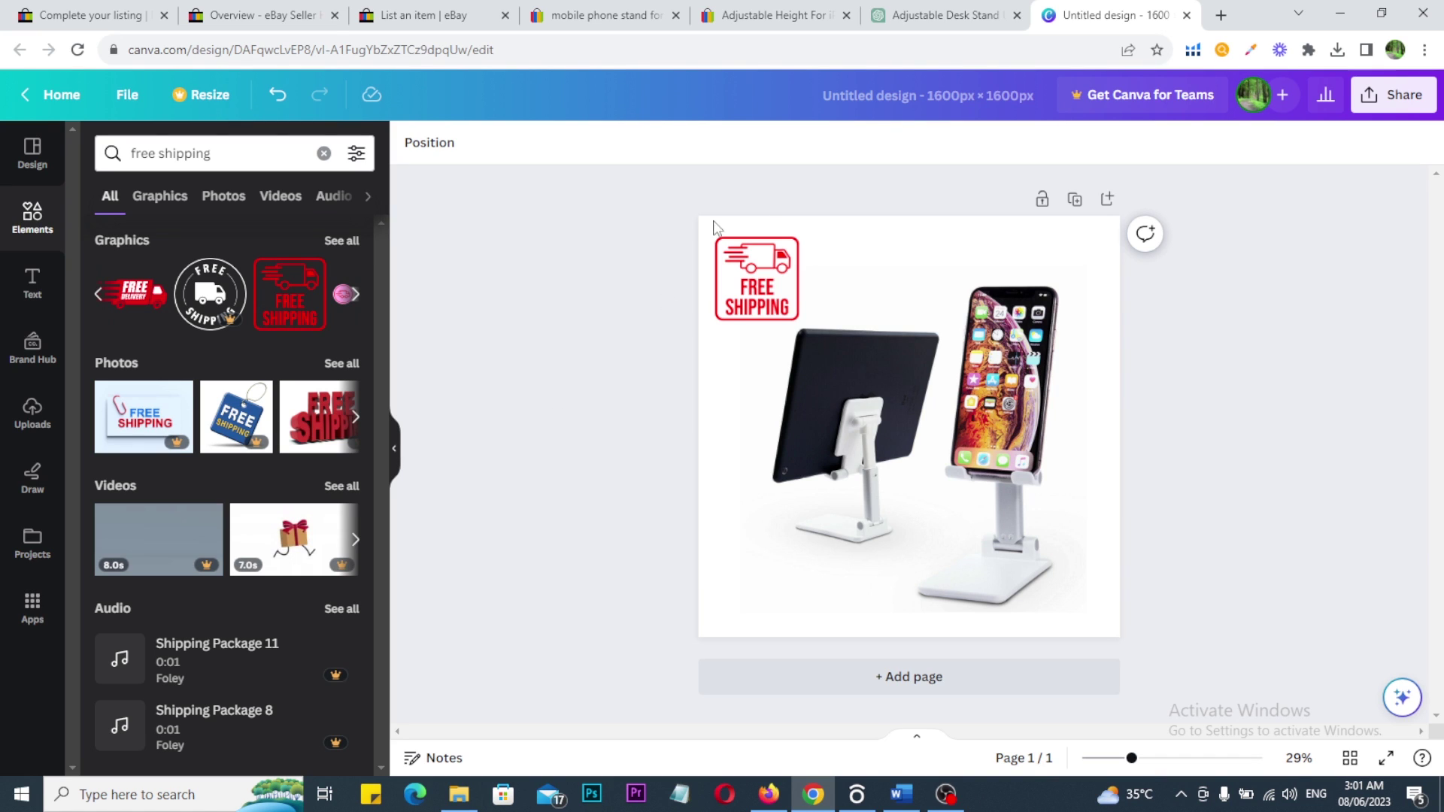
Download the finished product image as a 1,600 × 1,600 px PNG
click(1403, 102)
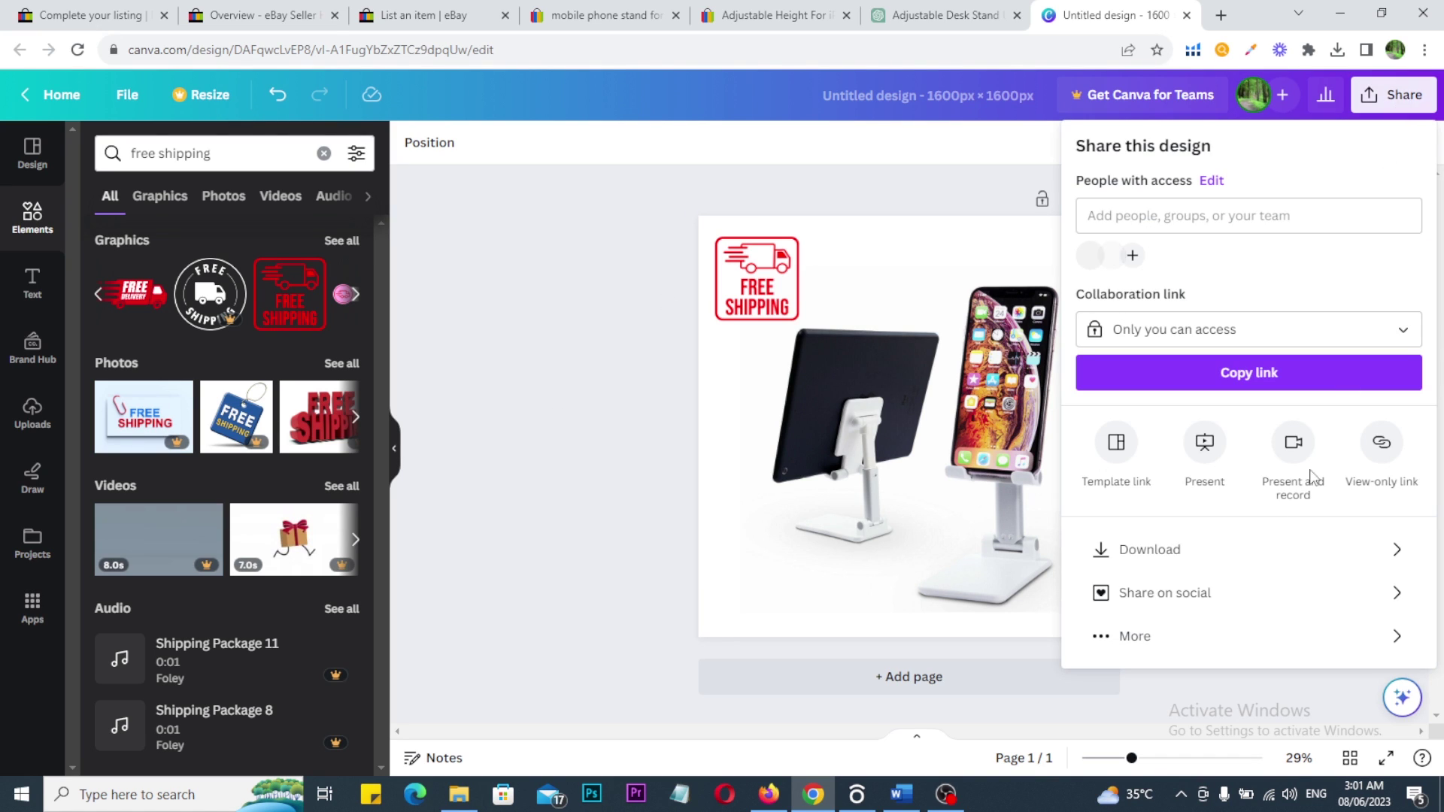
click(1115, 555)
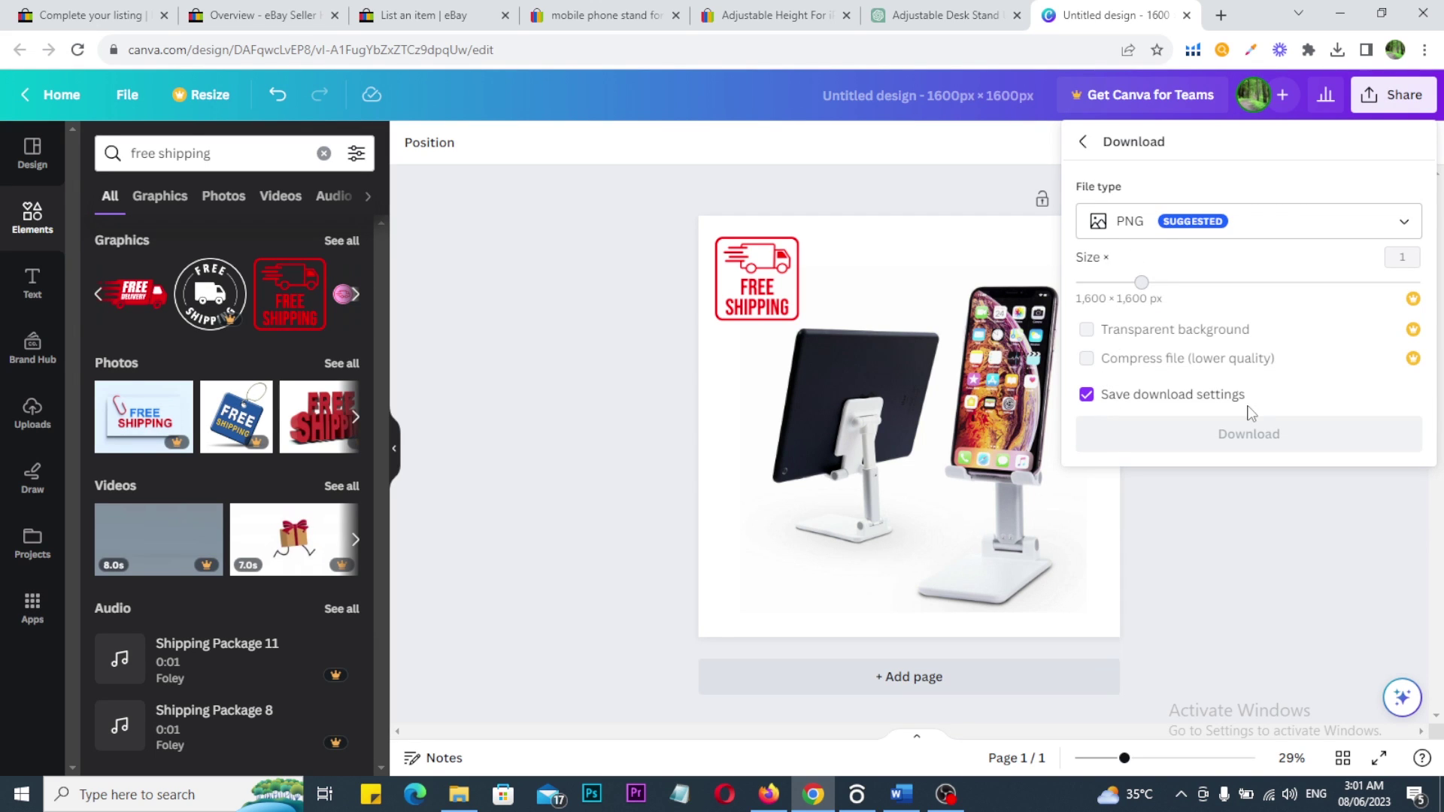
click(1260, 436)
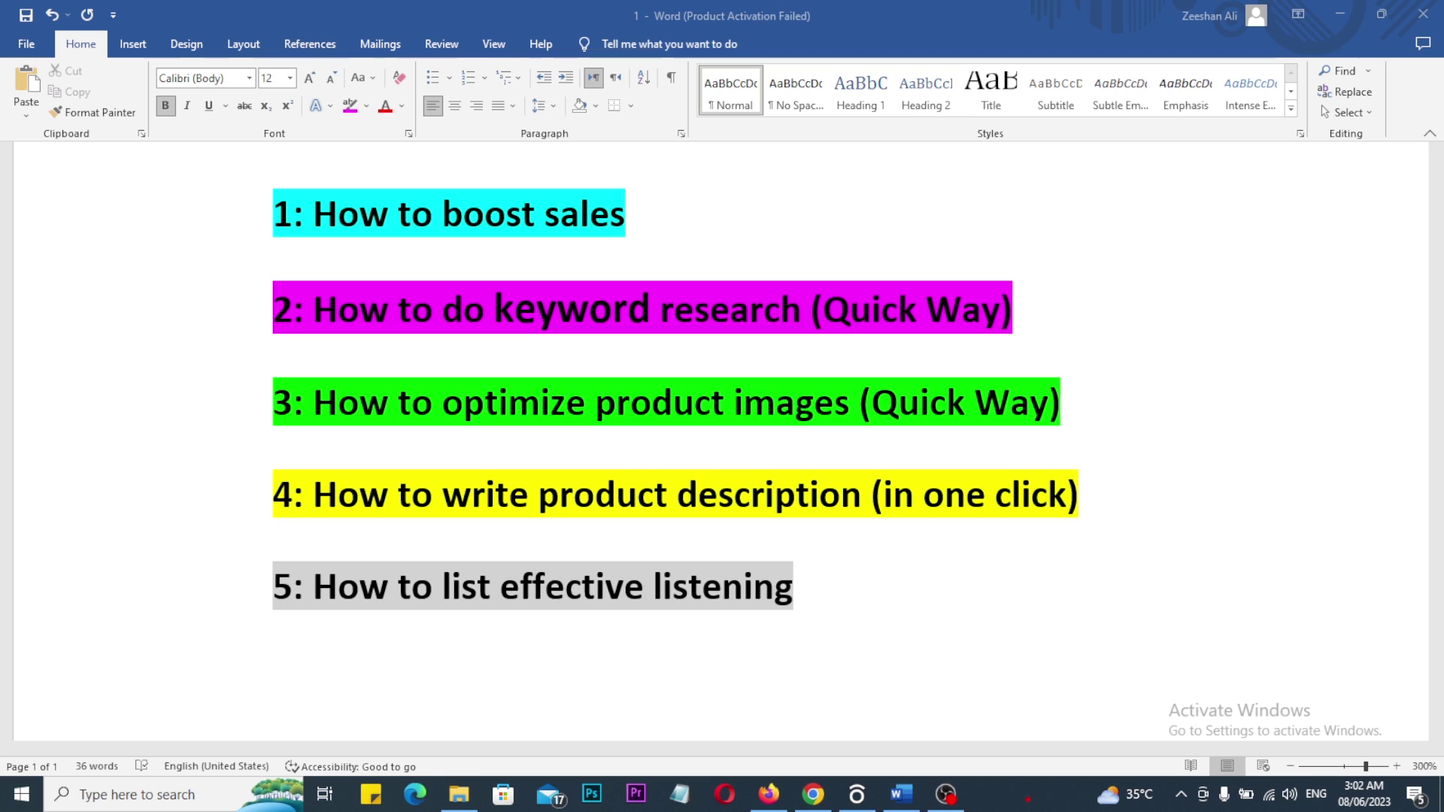
mouse_move(753, 249)
mouse_down()
mouse_move(773, 279)
mouse_move(844, 224)
mouse_up()
drag(842, 353, 913, 340)
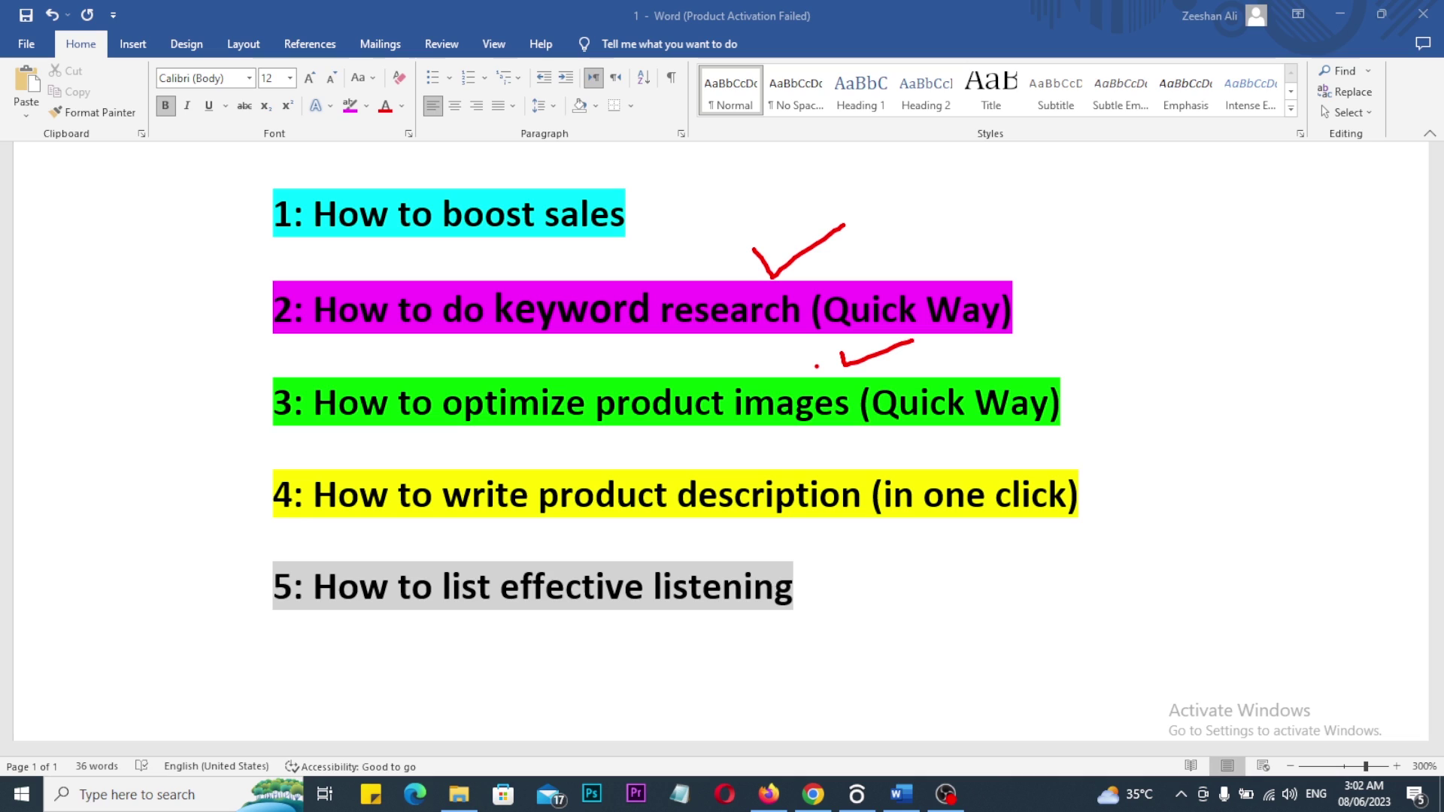
mouse_move(837, 451)
mouse_down()
mouse_move(850, 474)
mouse_move(935, 437)
mouse_up()
mouse_move(817, 575)
mouse_down()
mouse_move(828, 596)
mouse_move(897, 555)
mouse_up()
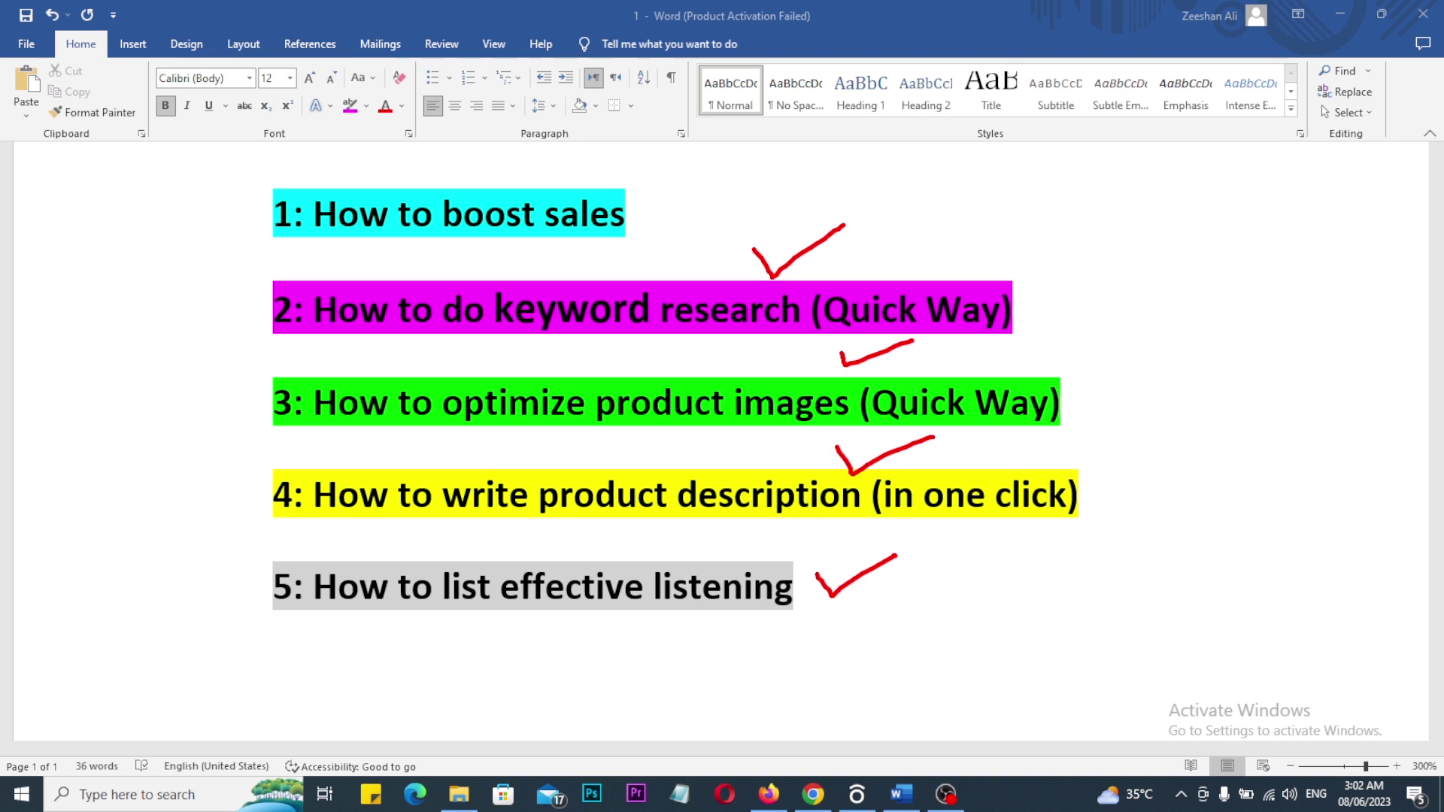
key(Escape)
Switch to ChatGPT in Chrome and copy the generated title "Portable UK Adjustable Height Desk Stand Mobile Phone Holder for iPhone Samsung" without the quotation marks
click(808, 791)
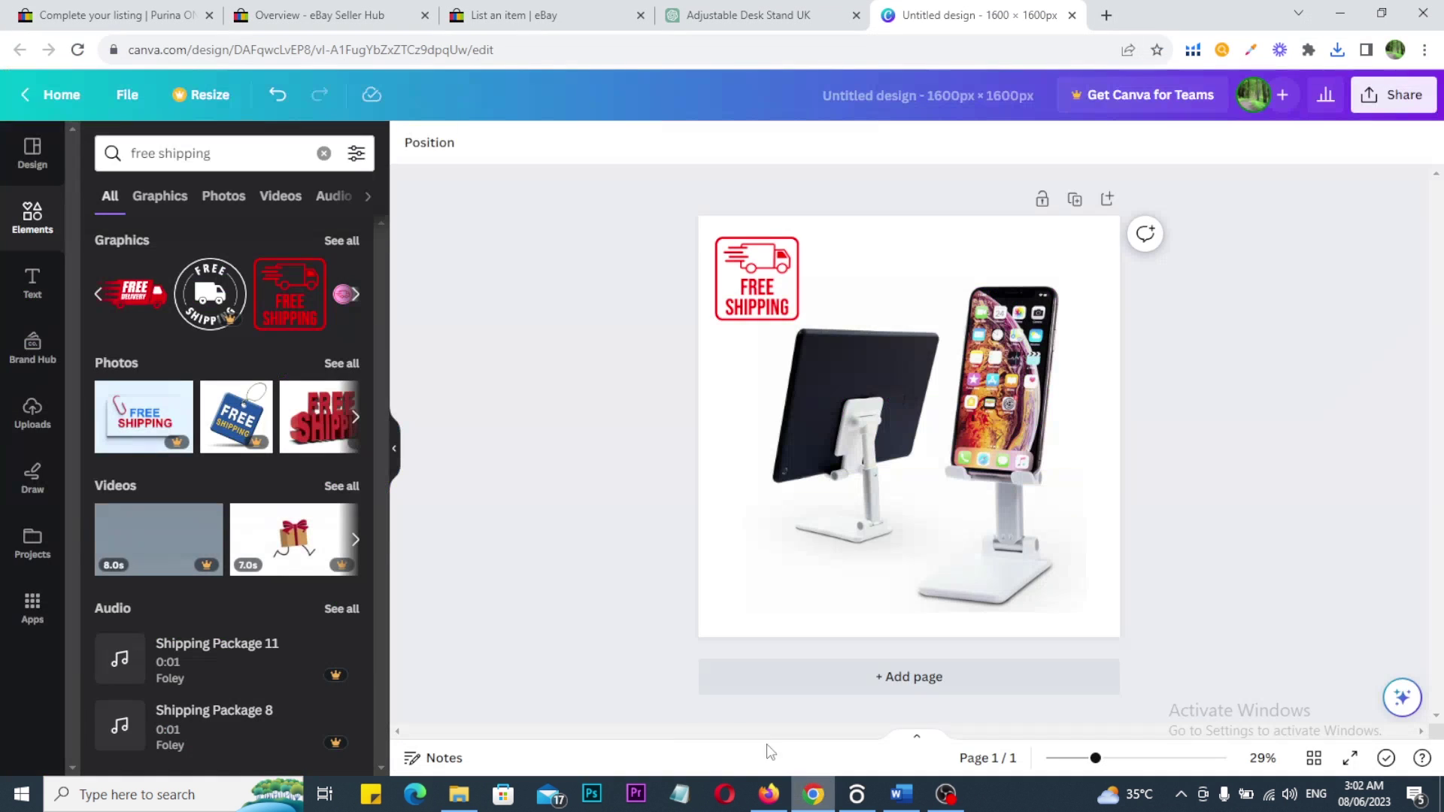
click(575, 11)
click(785, 11)
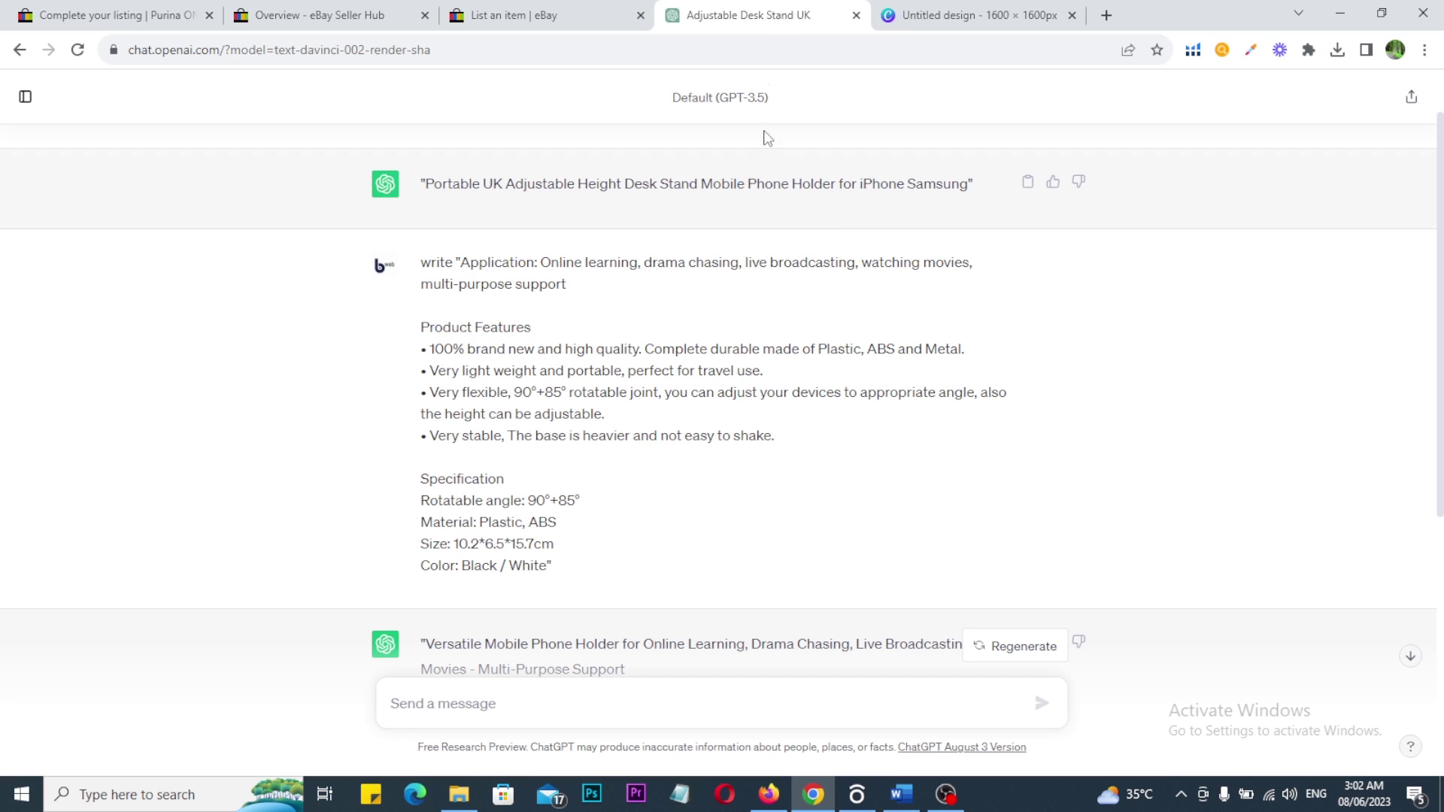
drag(968, 185, 430, 172)
key(ctrl+c)
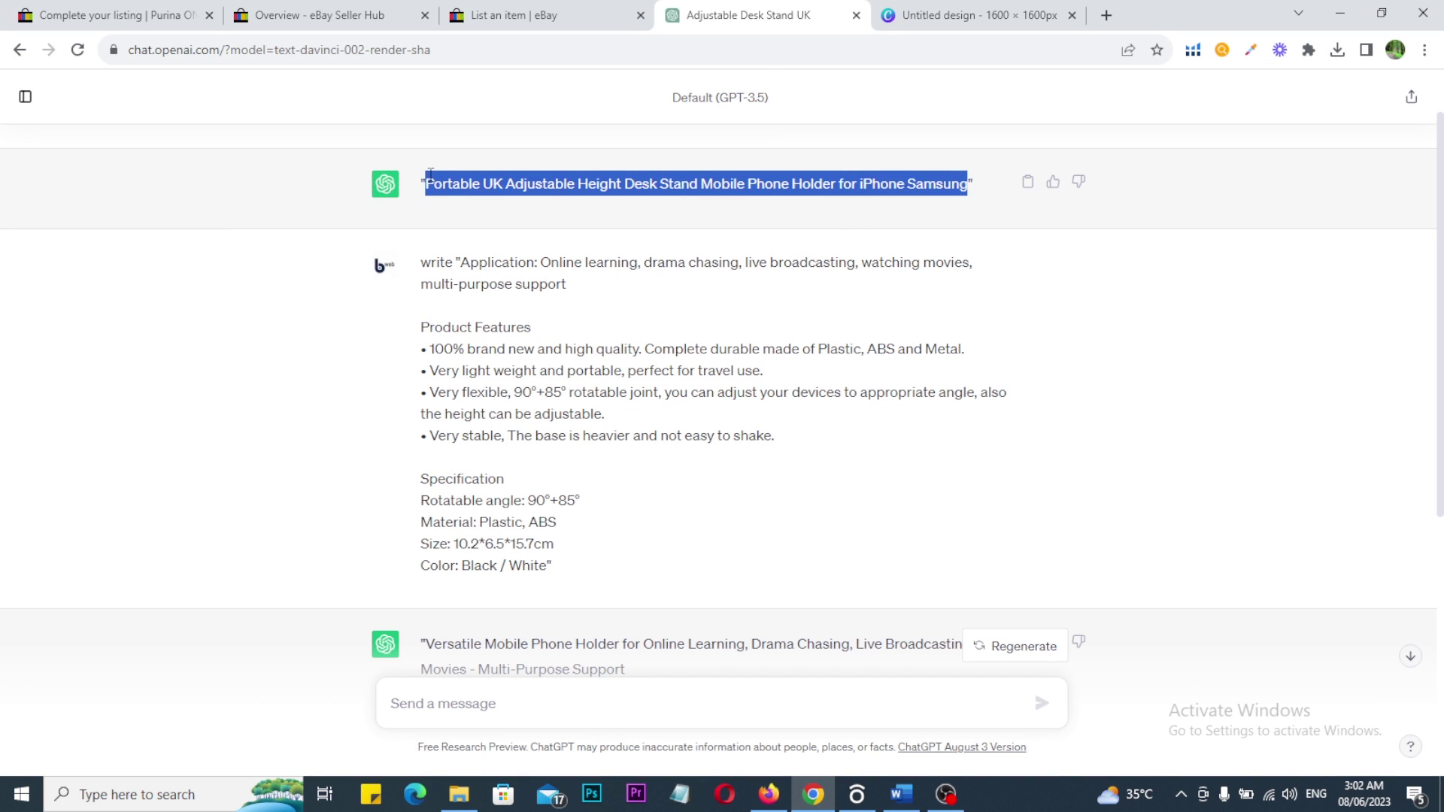
Start a new eBay listing by searching for the copied phone holder title
click(548, 11)
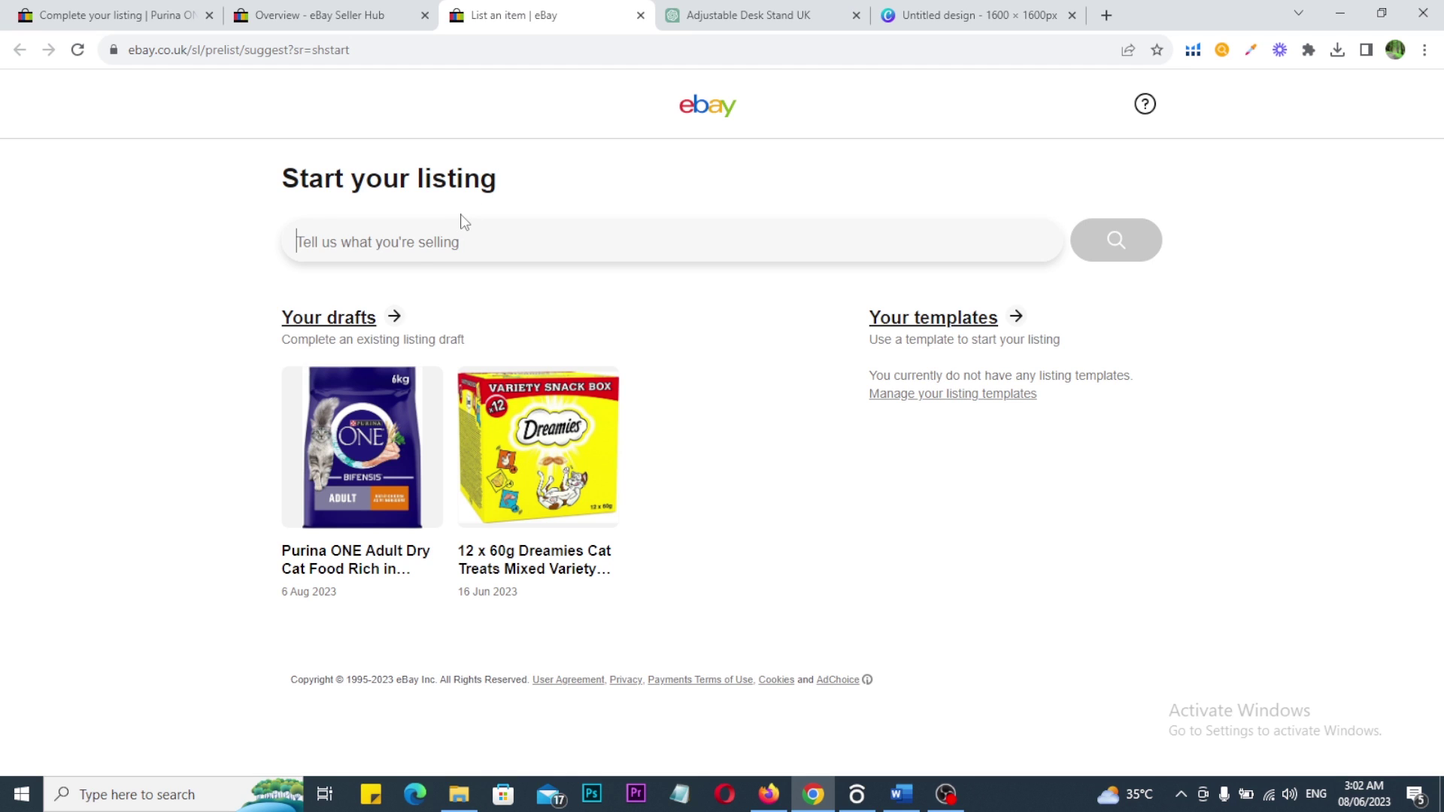
key(ctrl+v)
click(1143, 244)
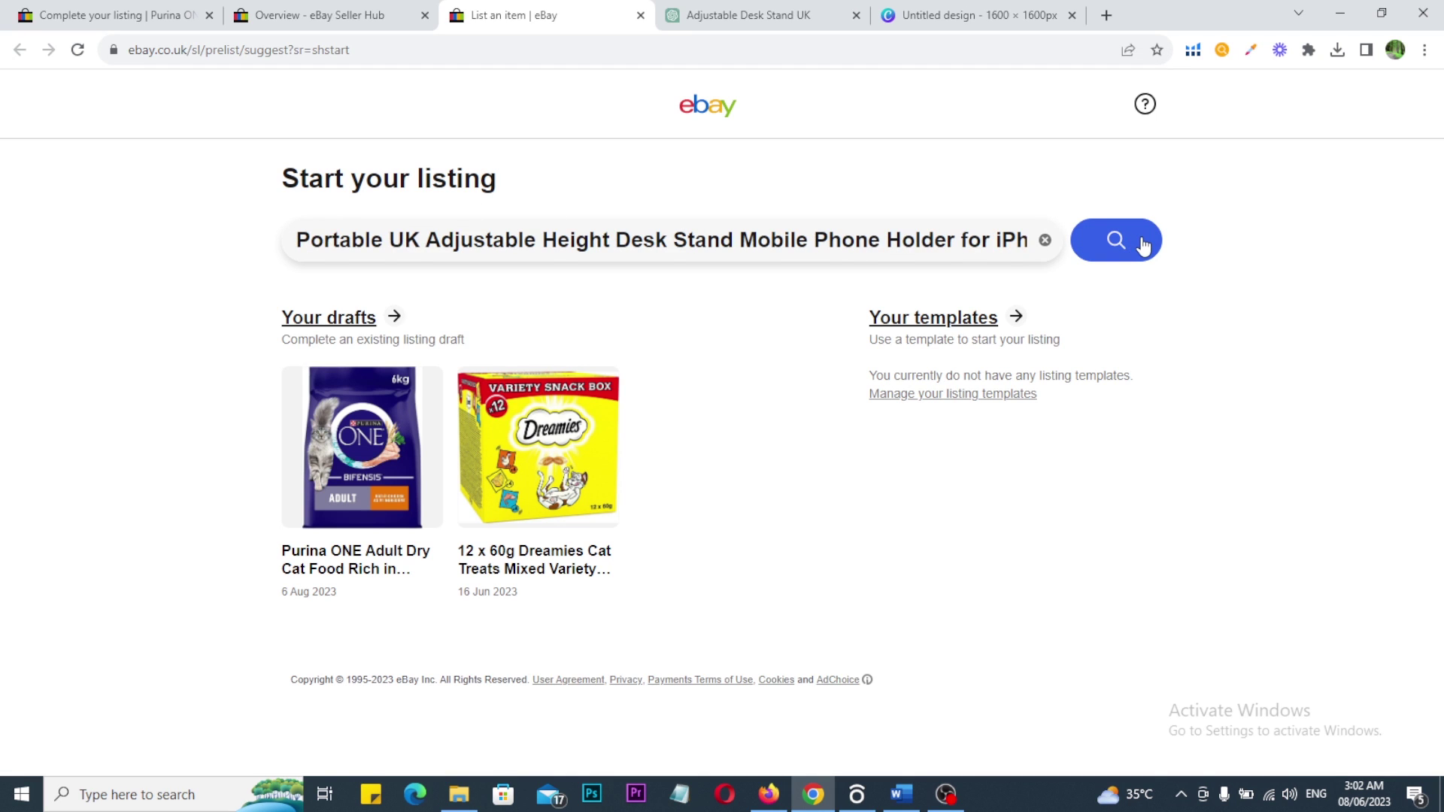
click(1110, 245)
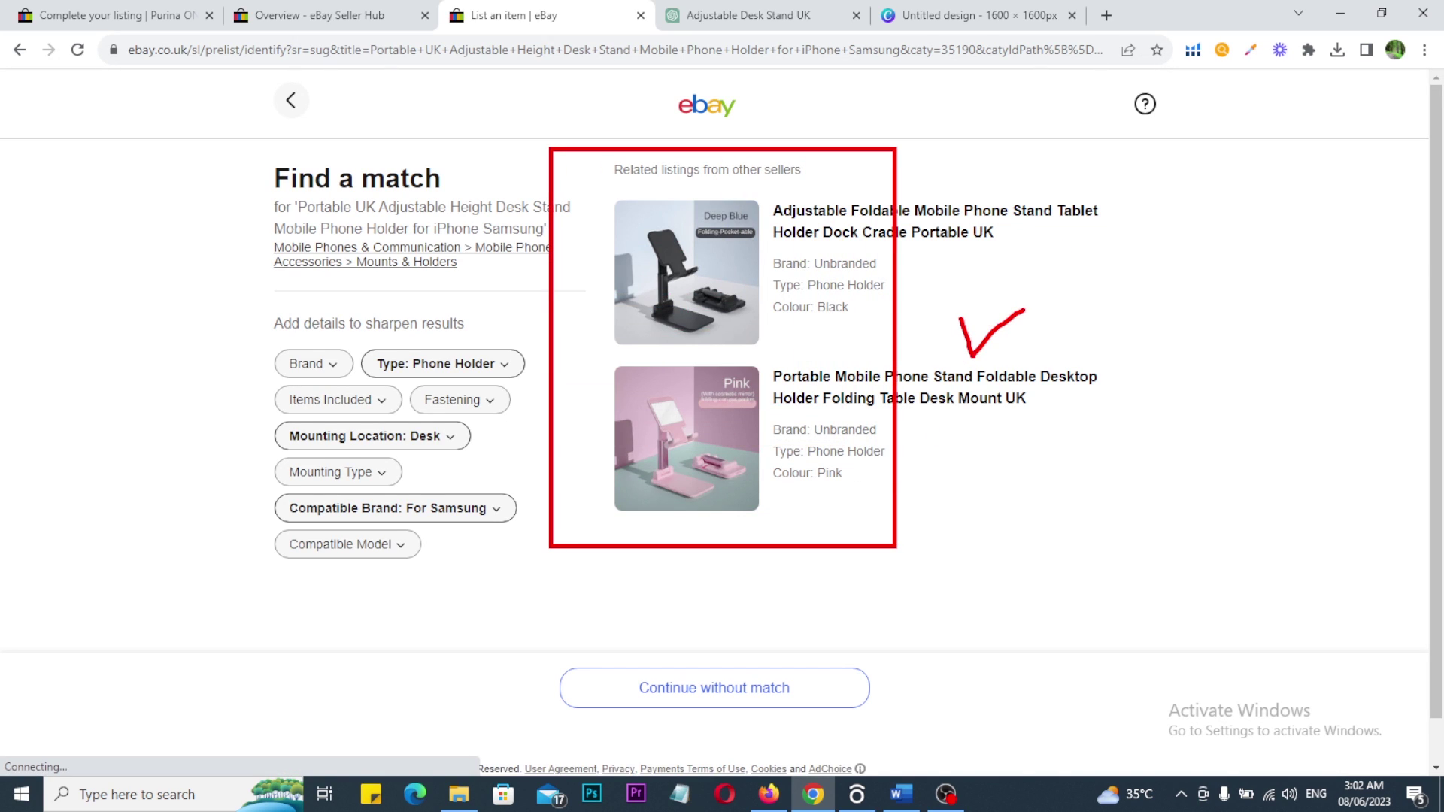
Continue the listing without a match and confirm the item condition as New
click(721, 689)
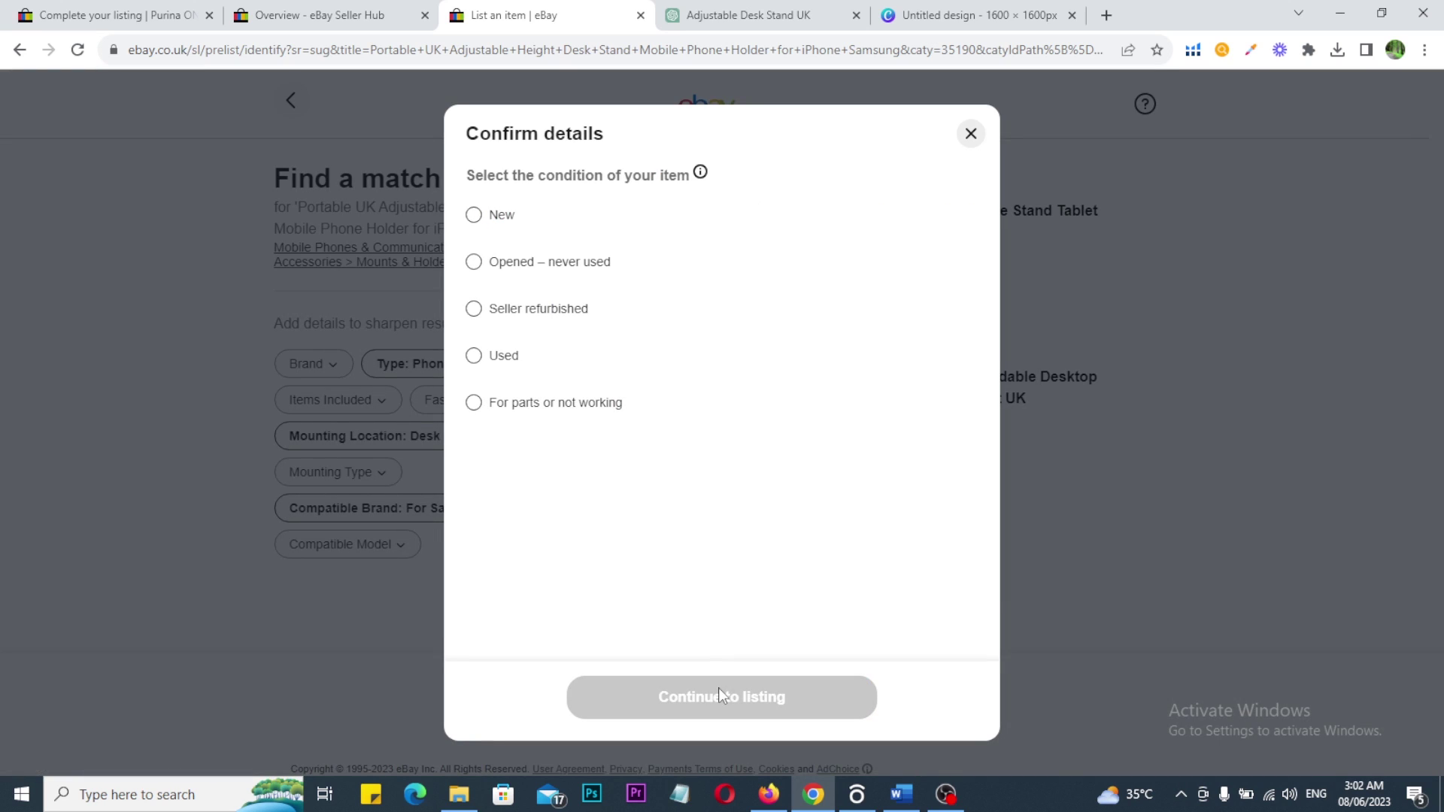
click(473, 216)
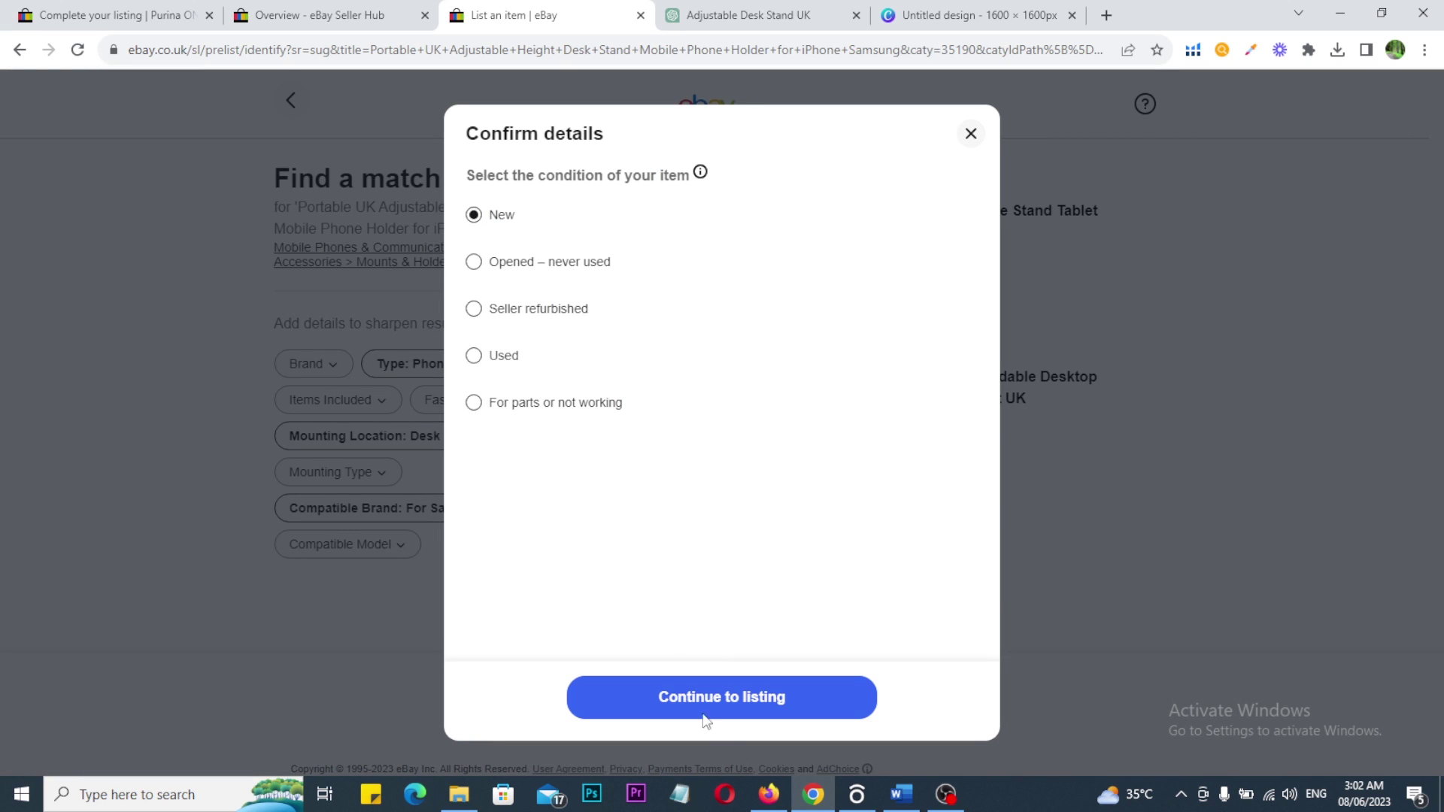
click(722, 689)
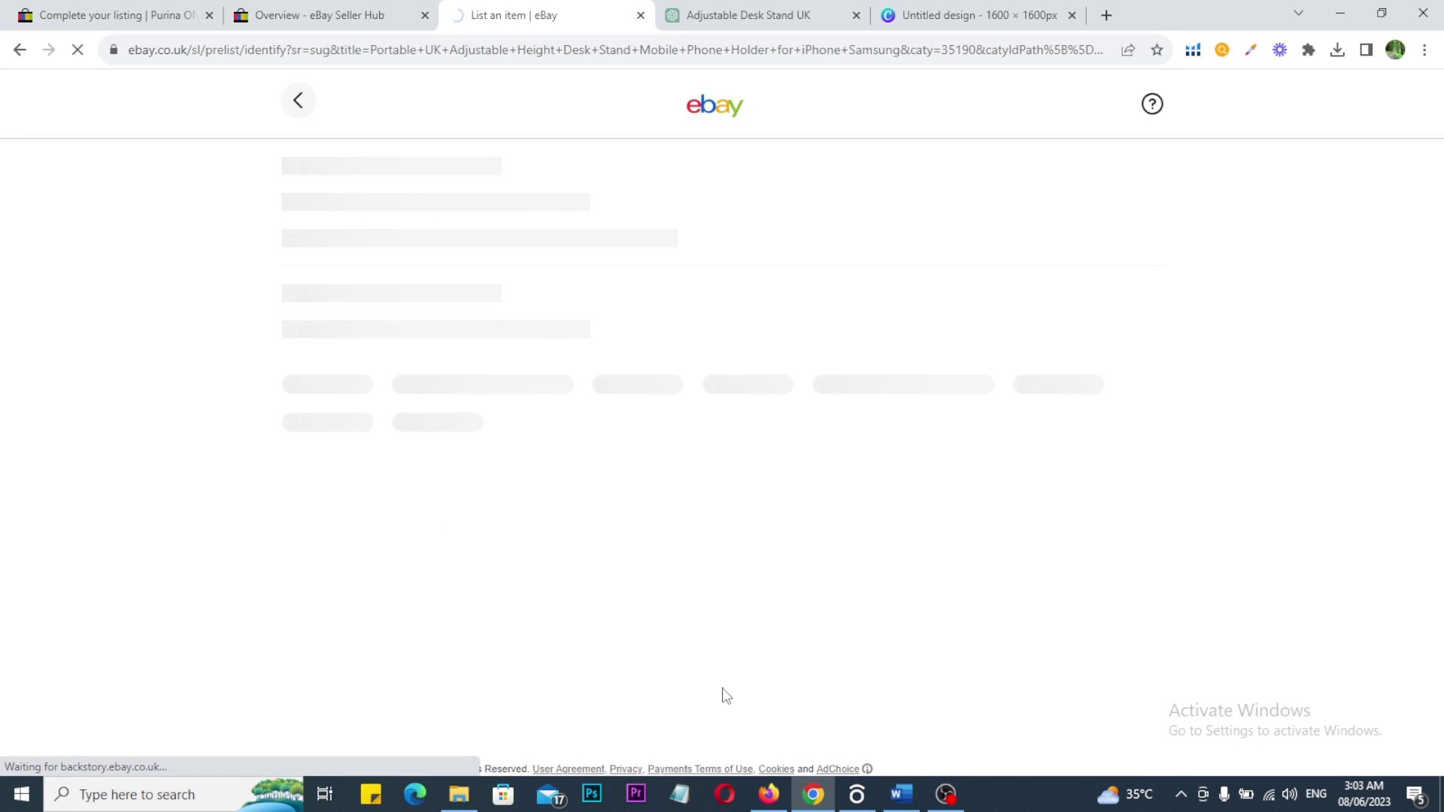
drag(239, 214, 458, 260)
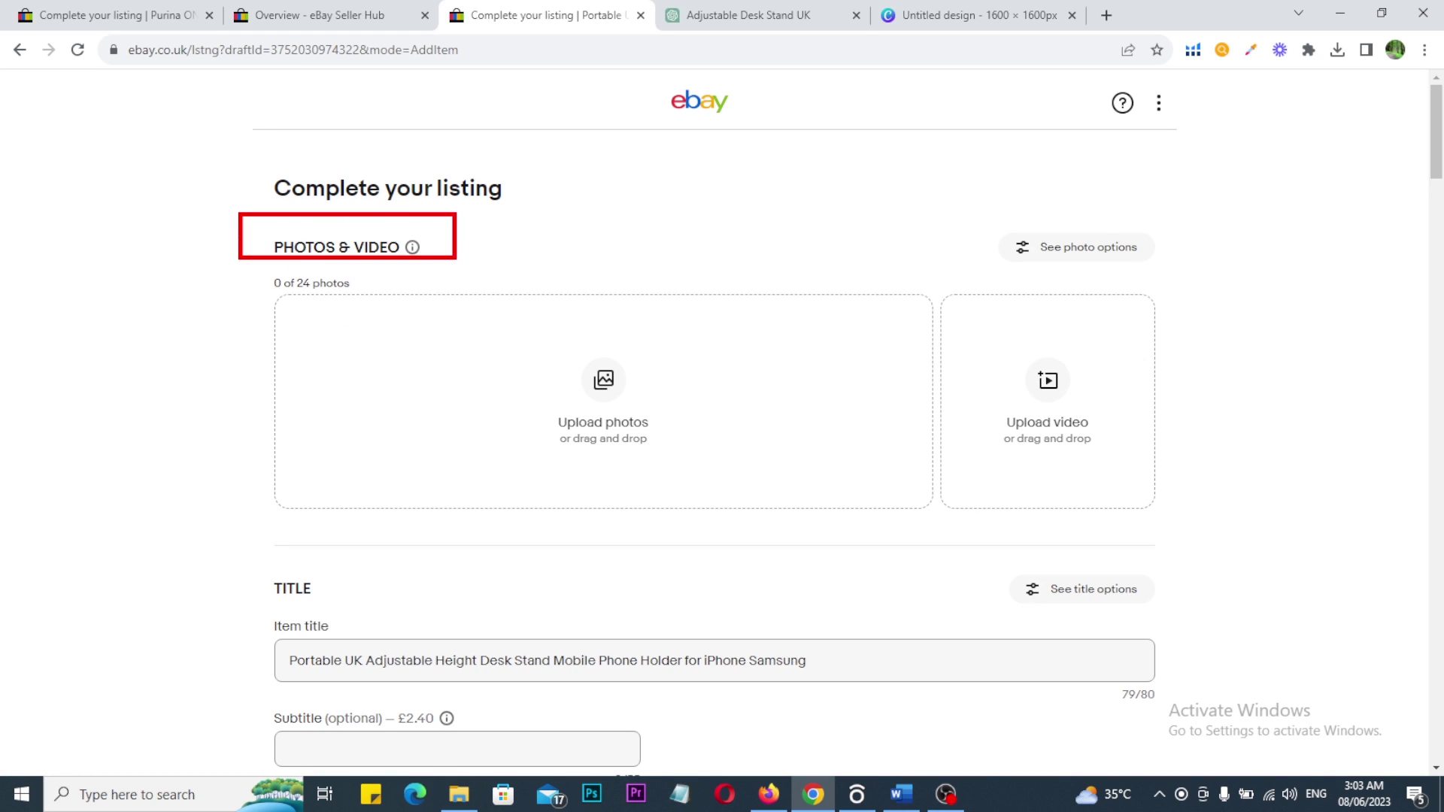
drag(575, 244, 677, 244)
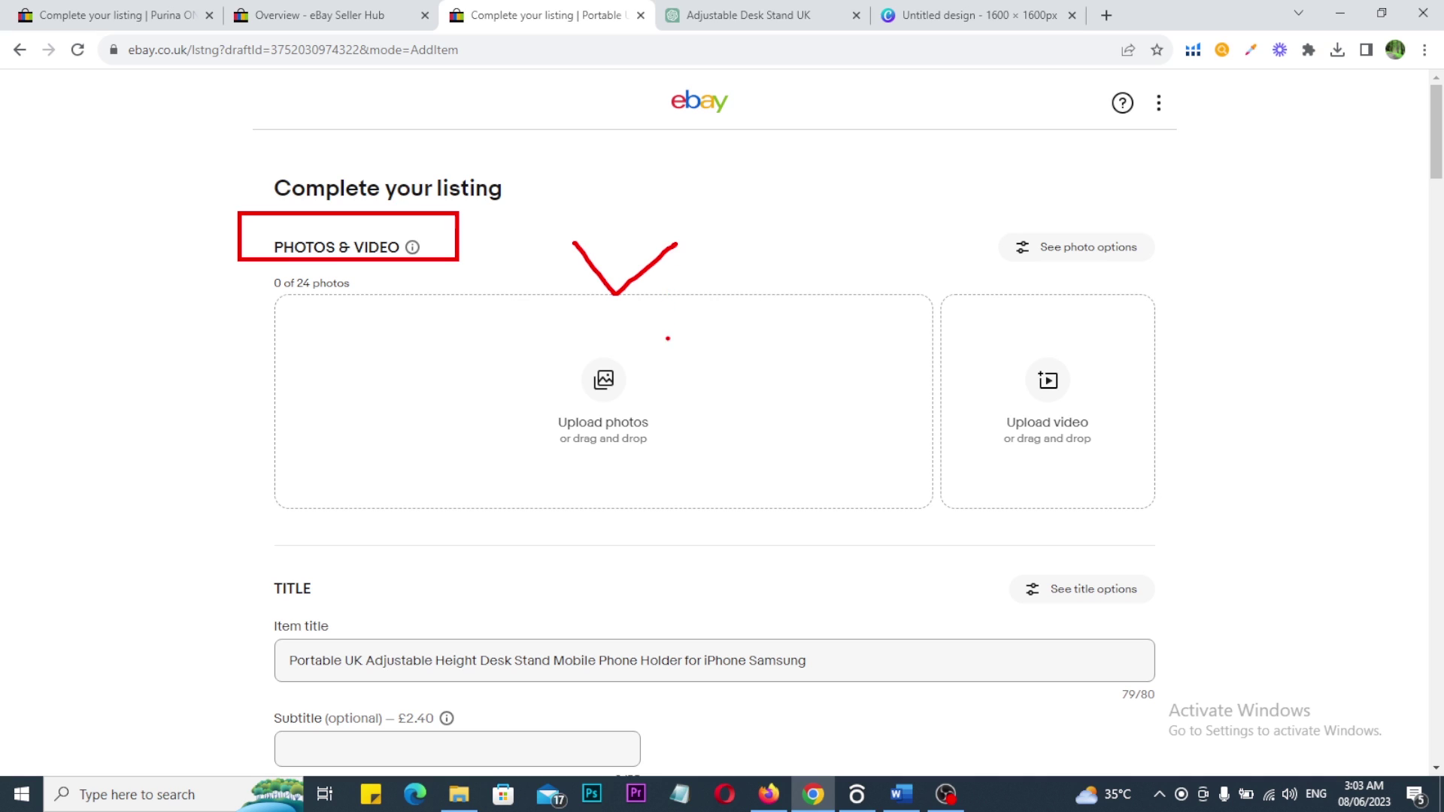
key(Escape)
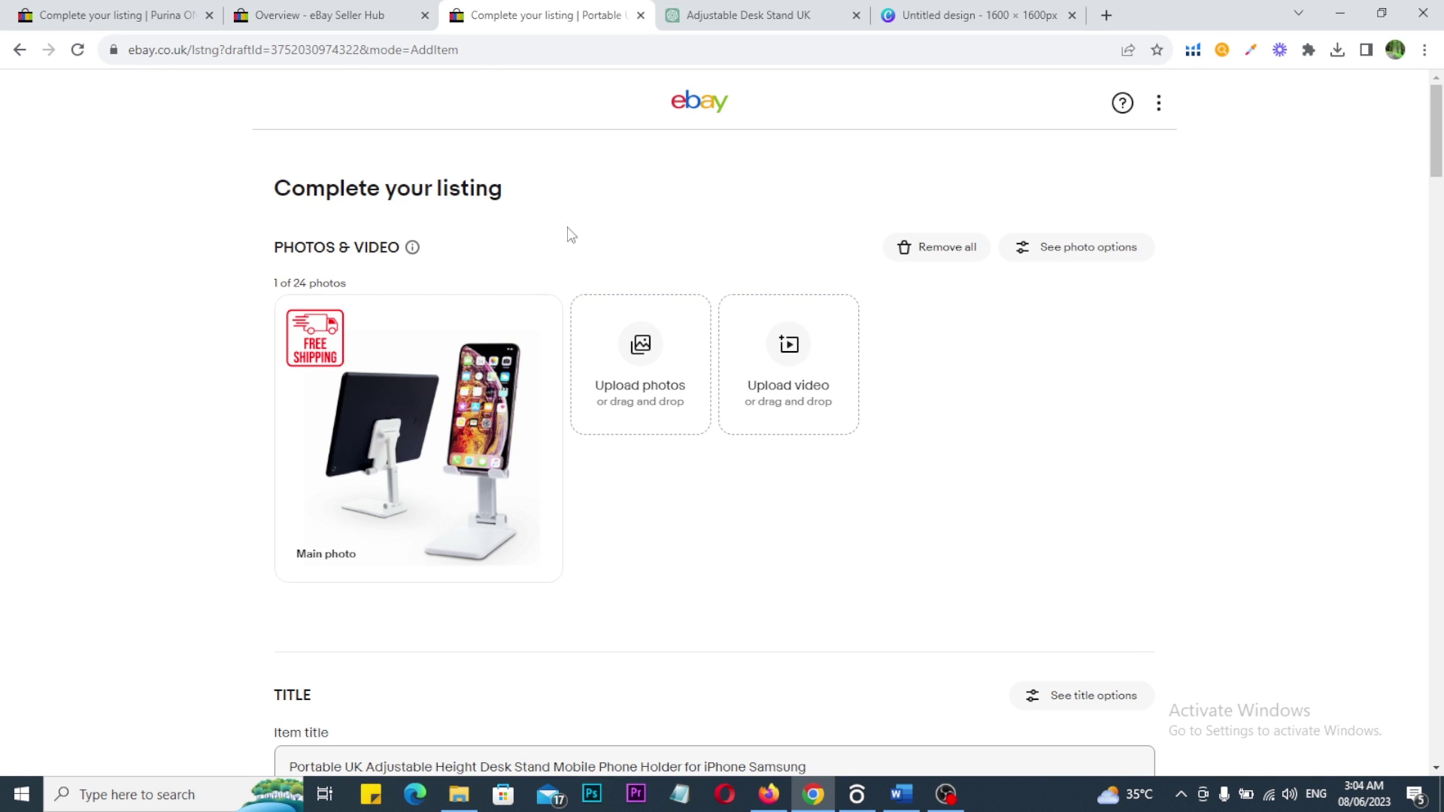
Find the empty description field in the eBay listing form
scroll(693, 474, down, 5)
scroll(698, 478, down, 20)
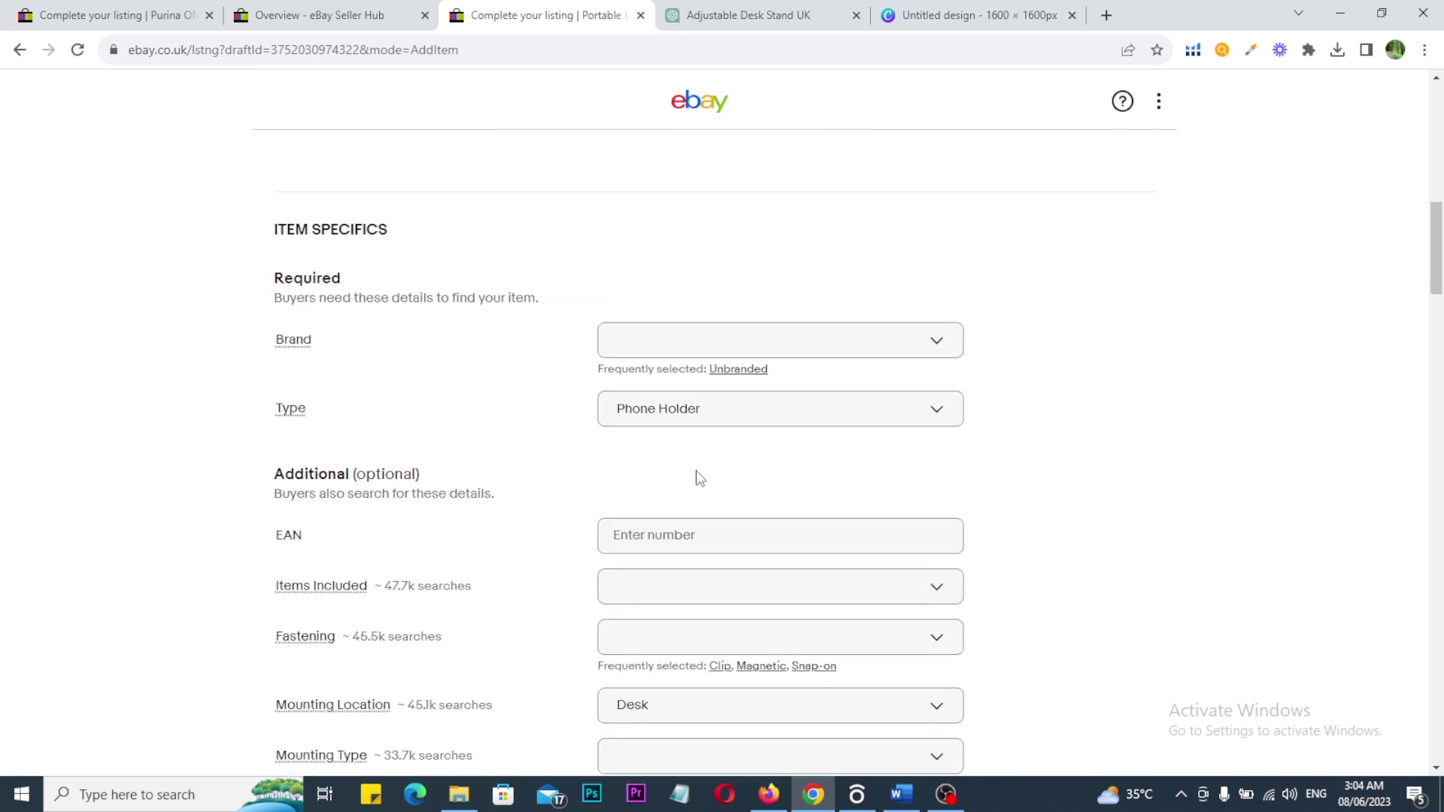
scroll(698, 477, up, 2)
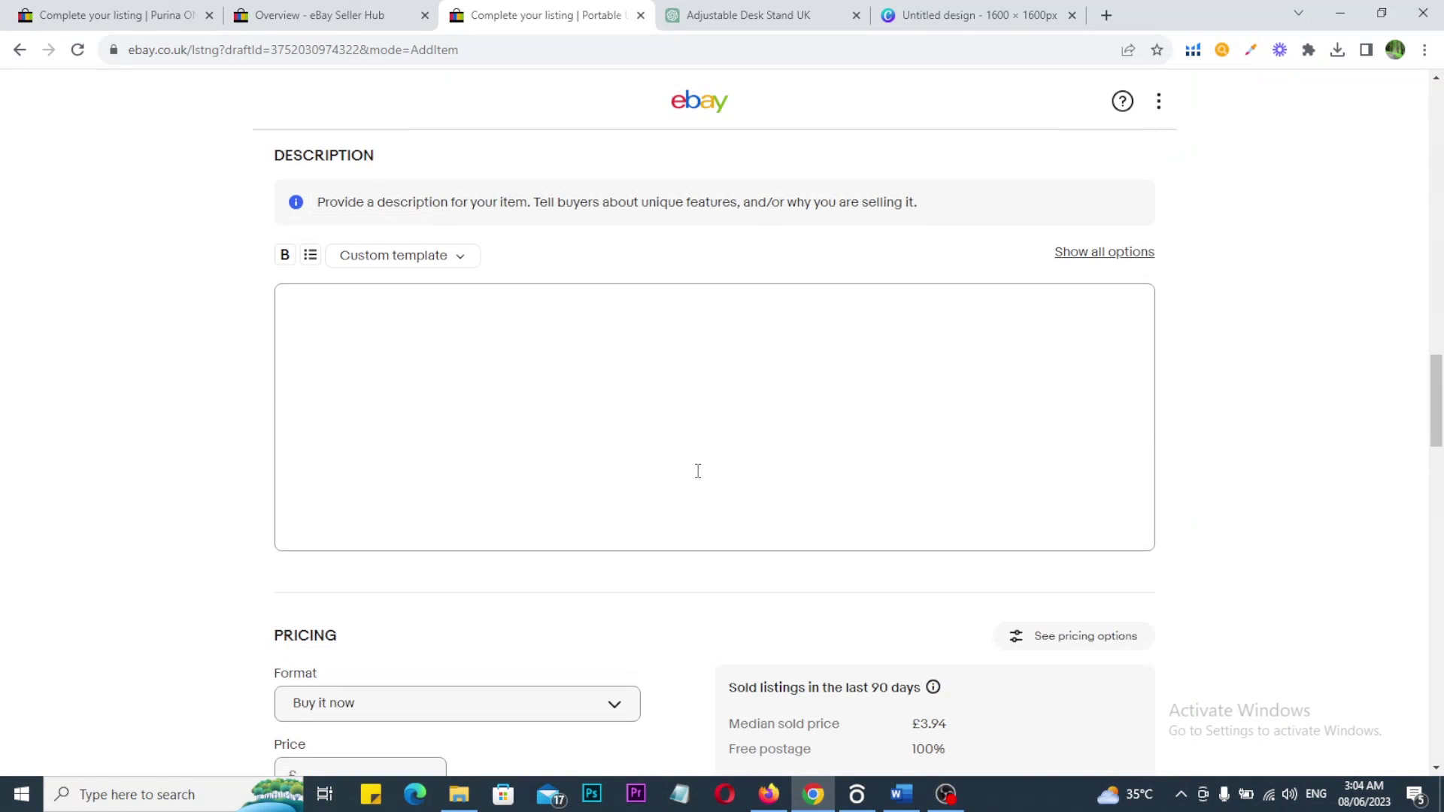
mouse_move(199, 230)
mouse_down()
mouse_move(1099, 444)
mouse_move(1216, 558)
mouse_move(1212, 577)
mouse_up()
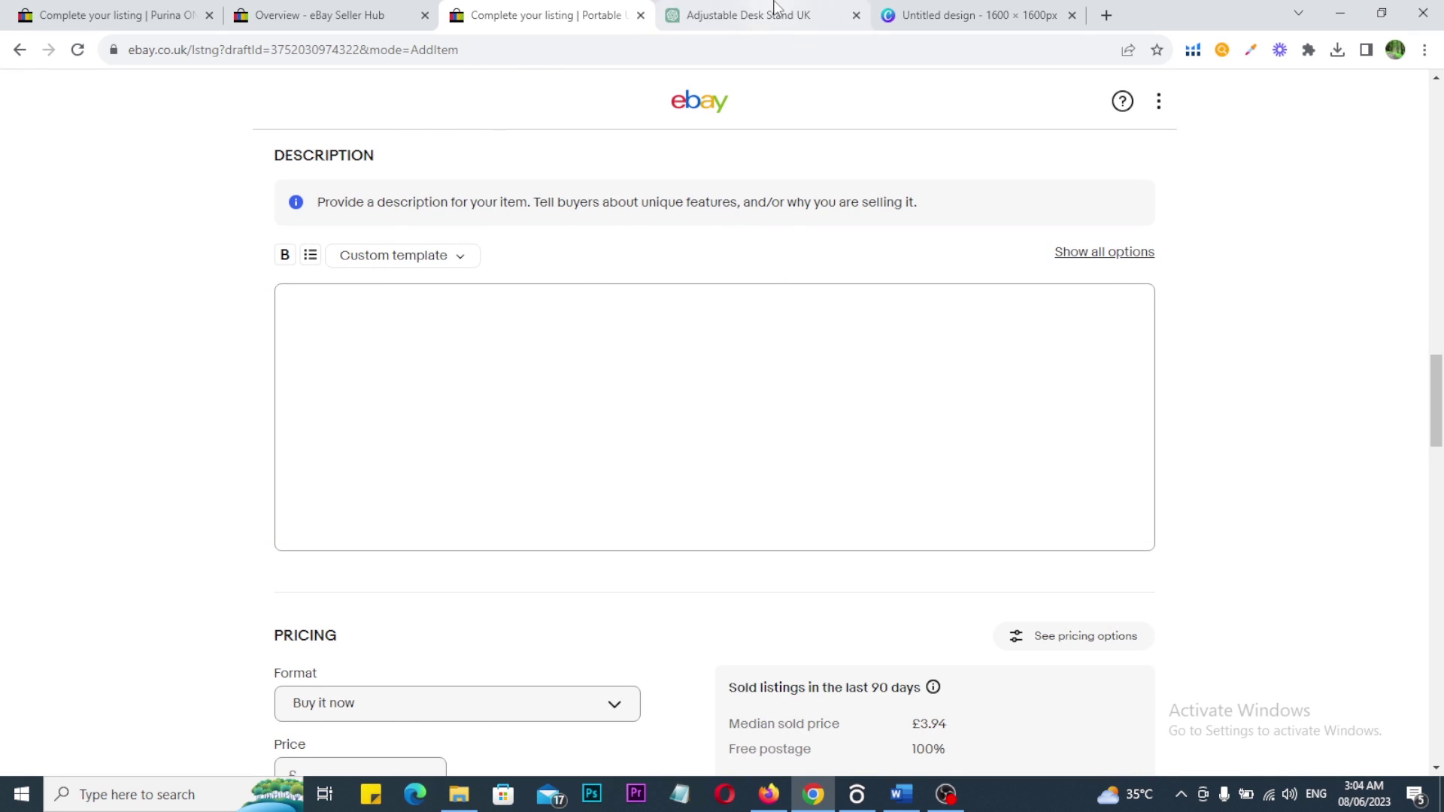
Copy the generated phone holder description from ChatGPT without the quotation marks and return to the eBay listing
click(771, 12)
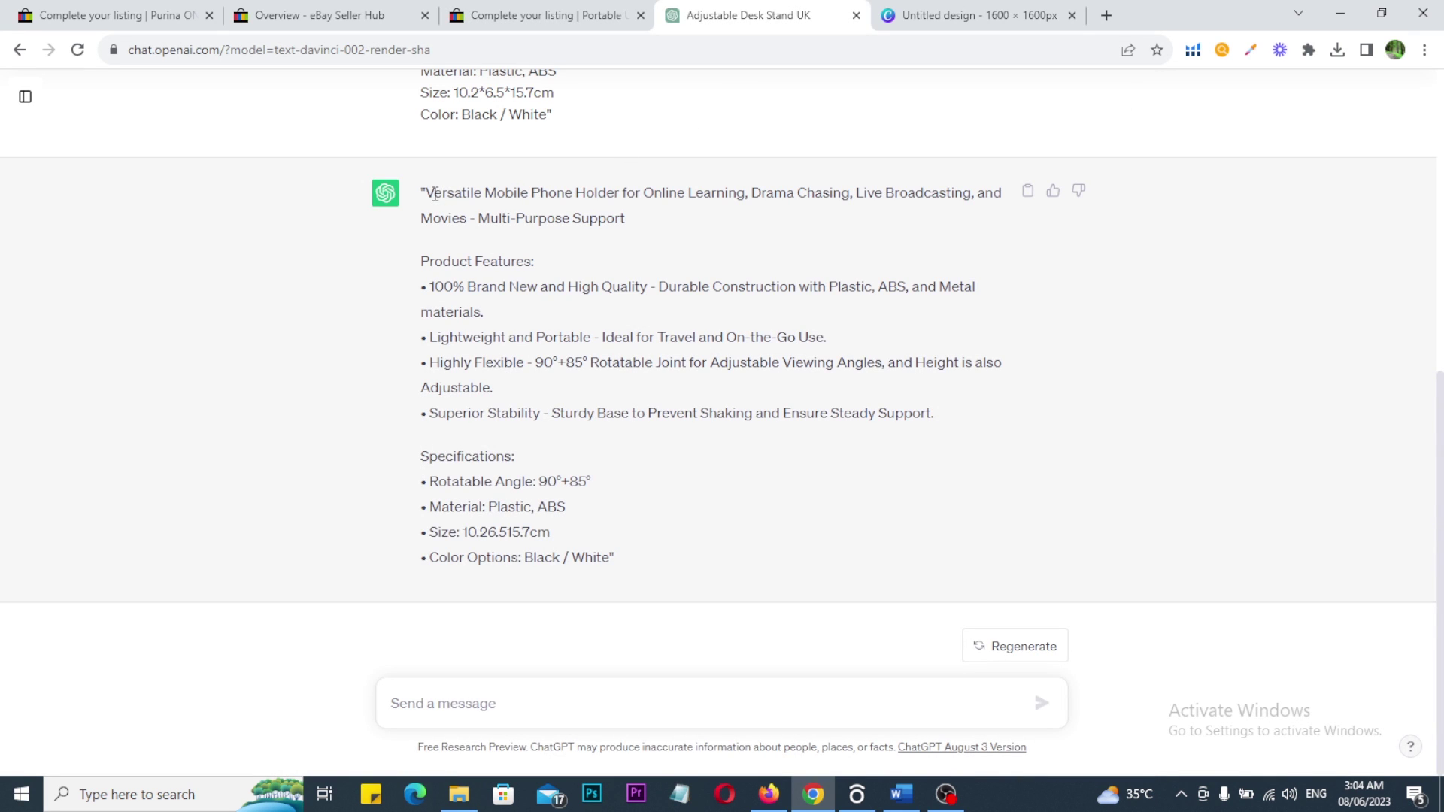
drag(425, 192, 615, 560)
key(ctrl+c)
key(ctrl+shift+Tab)
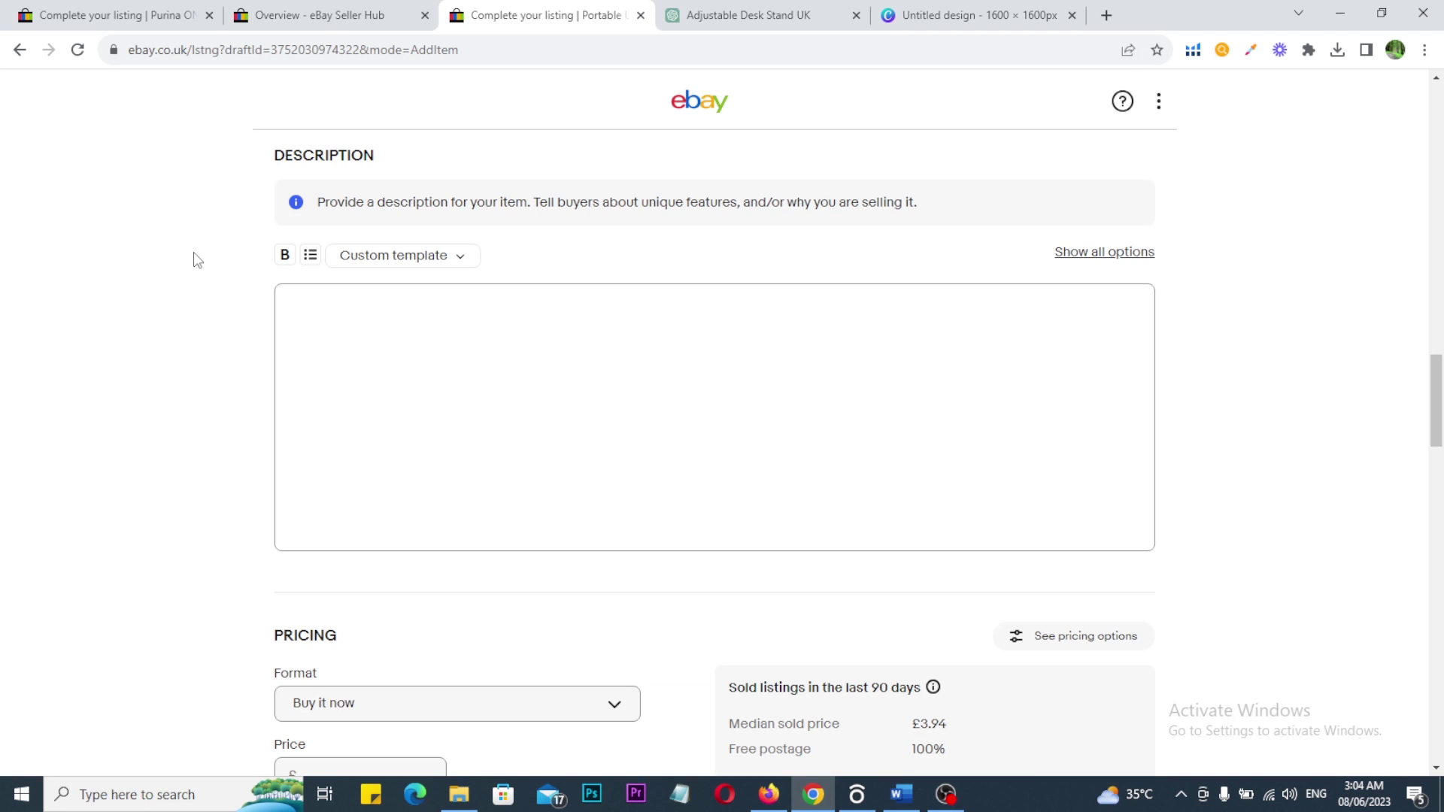
drag(257, 271, 1354, 651)
mouse_move(672, 337)
mouse_down()
mouse_move(691, 382)
mouse_move(743, 320)
mouse_up()
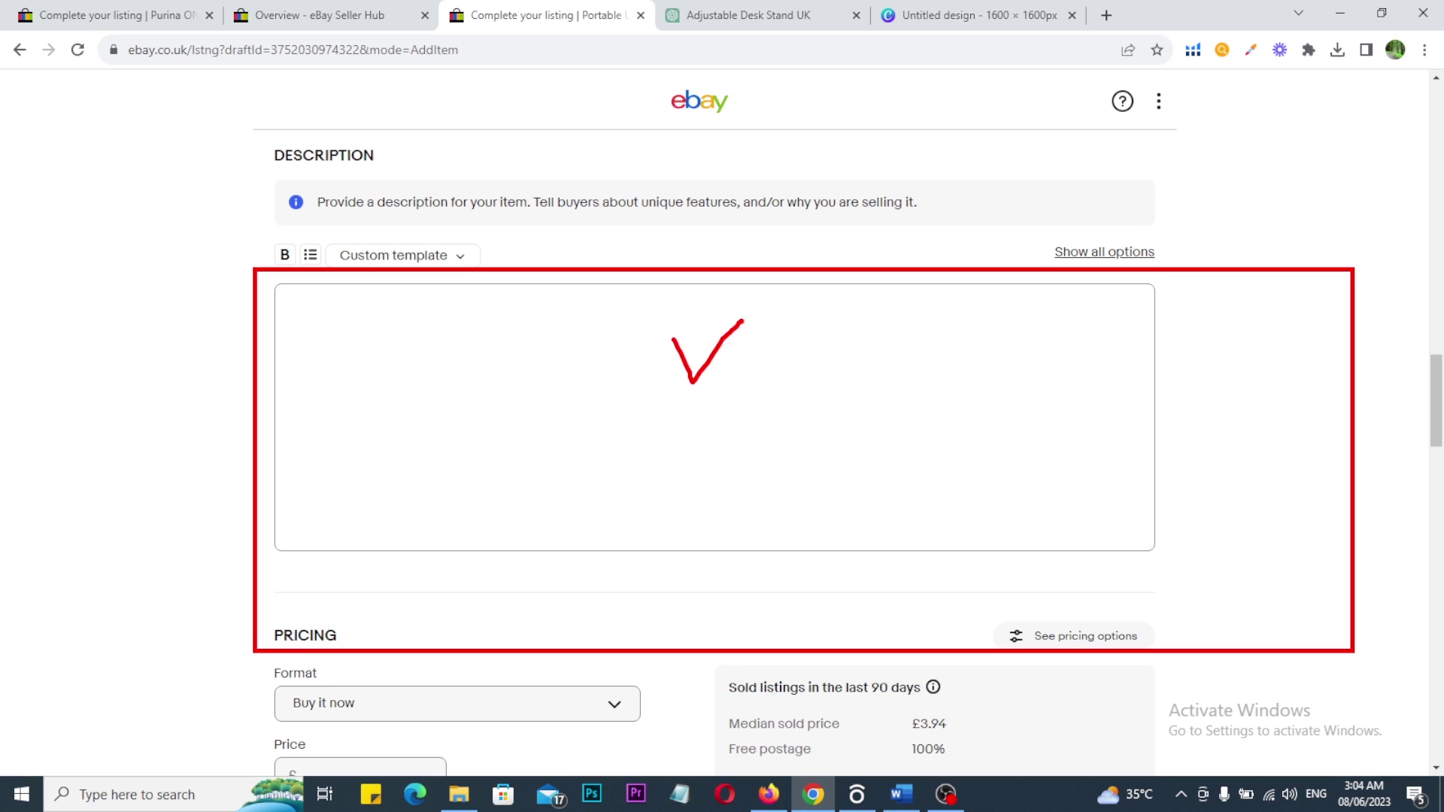
key(Escape)
Paste the copied product description into the listing's empty description field
click(306, 310)
right_click(306, 310)
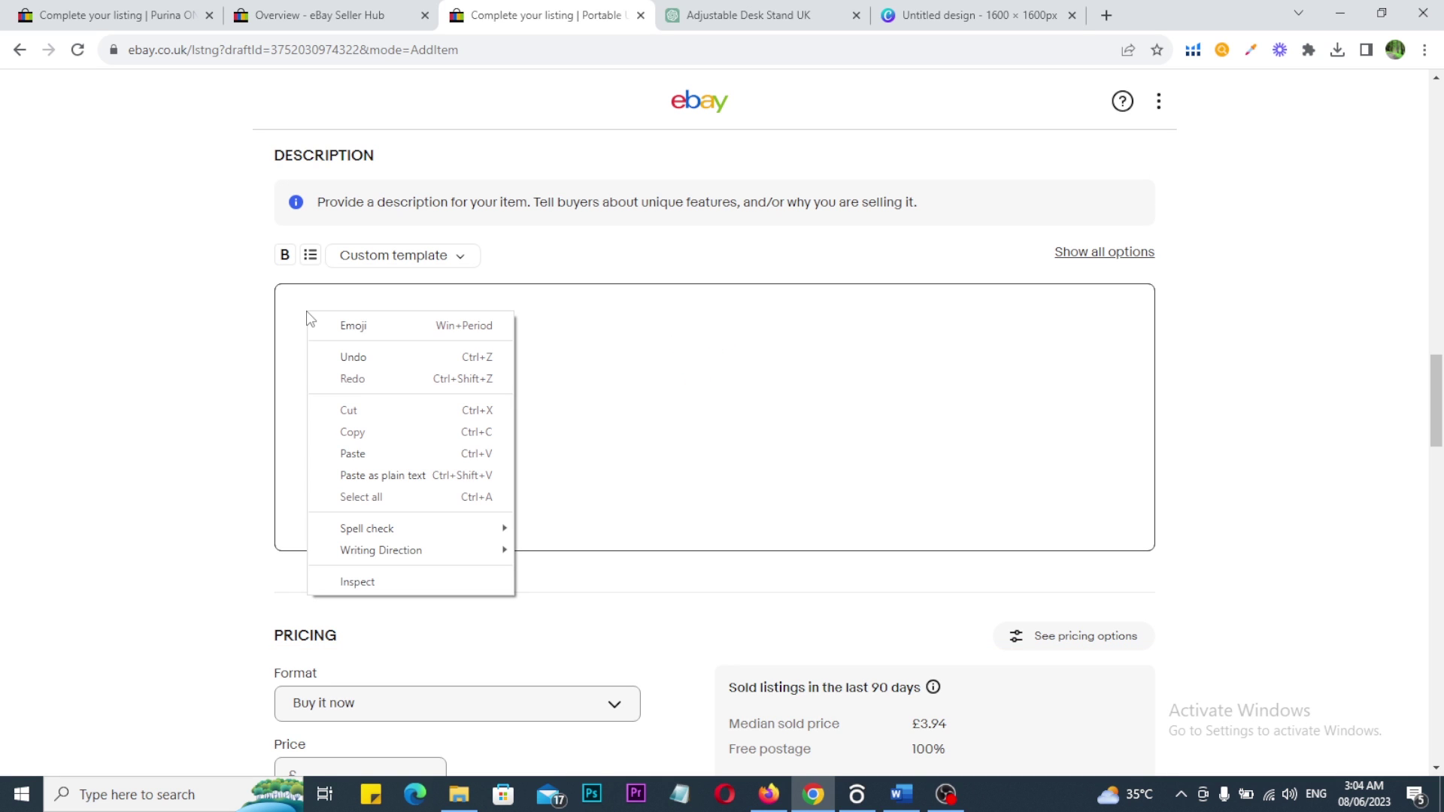
click(286, 299)
key(ctrl+v)
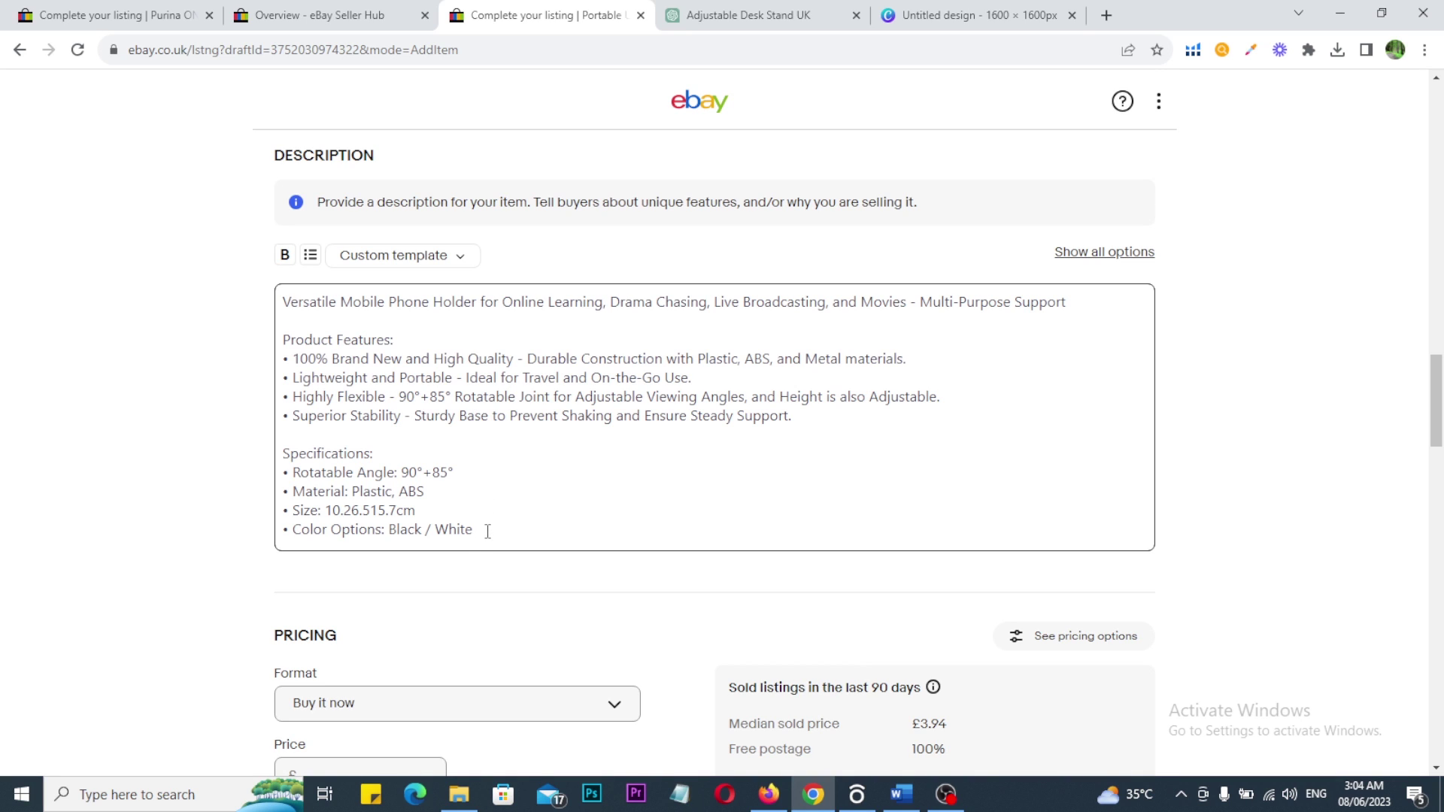
key(Return)
key(Return)
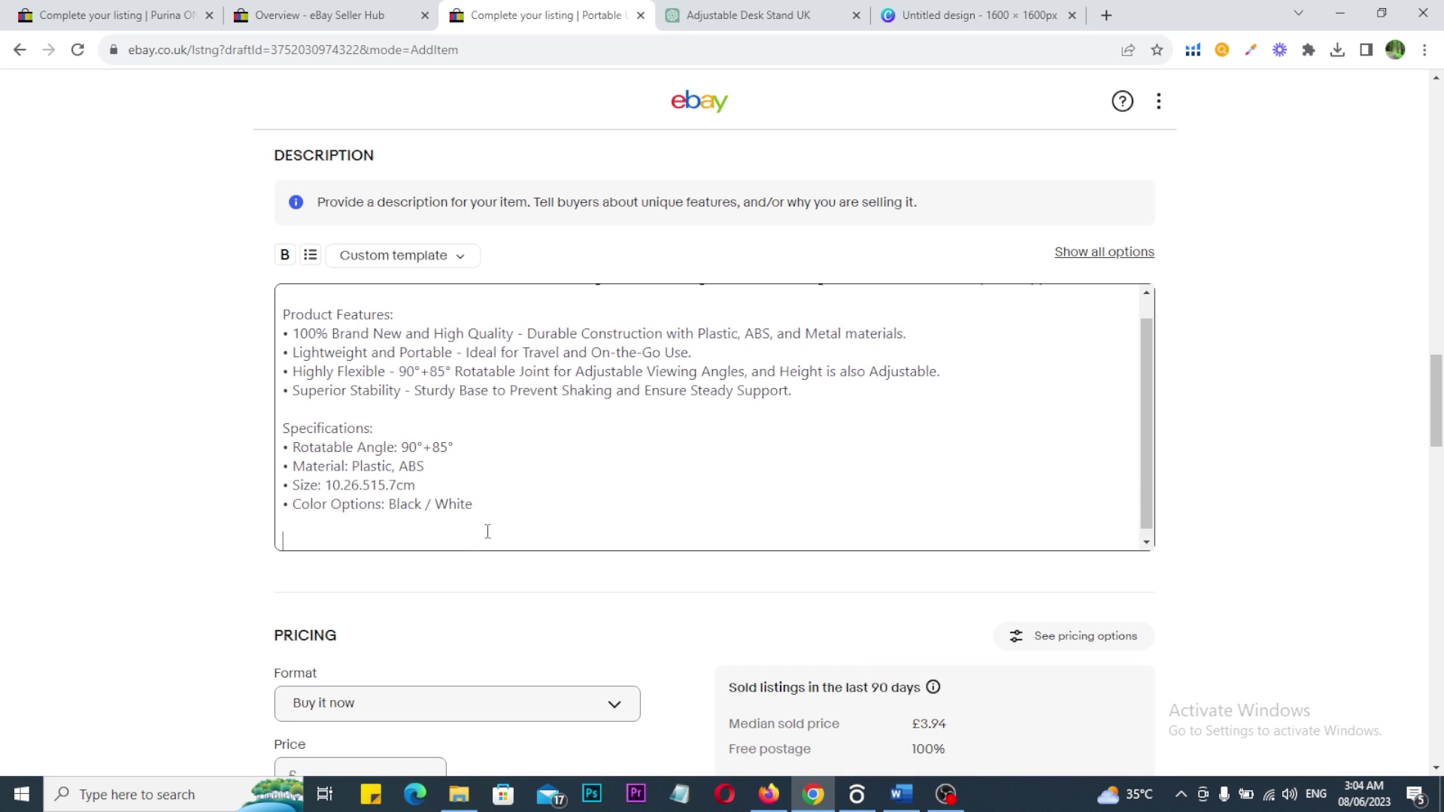
key(ctrl+z)
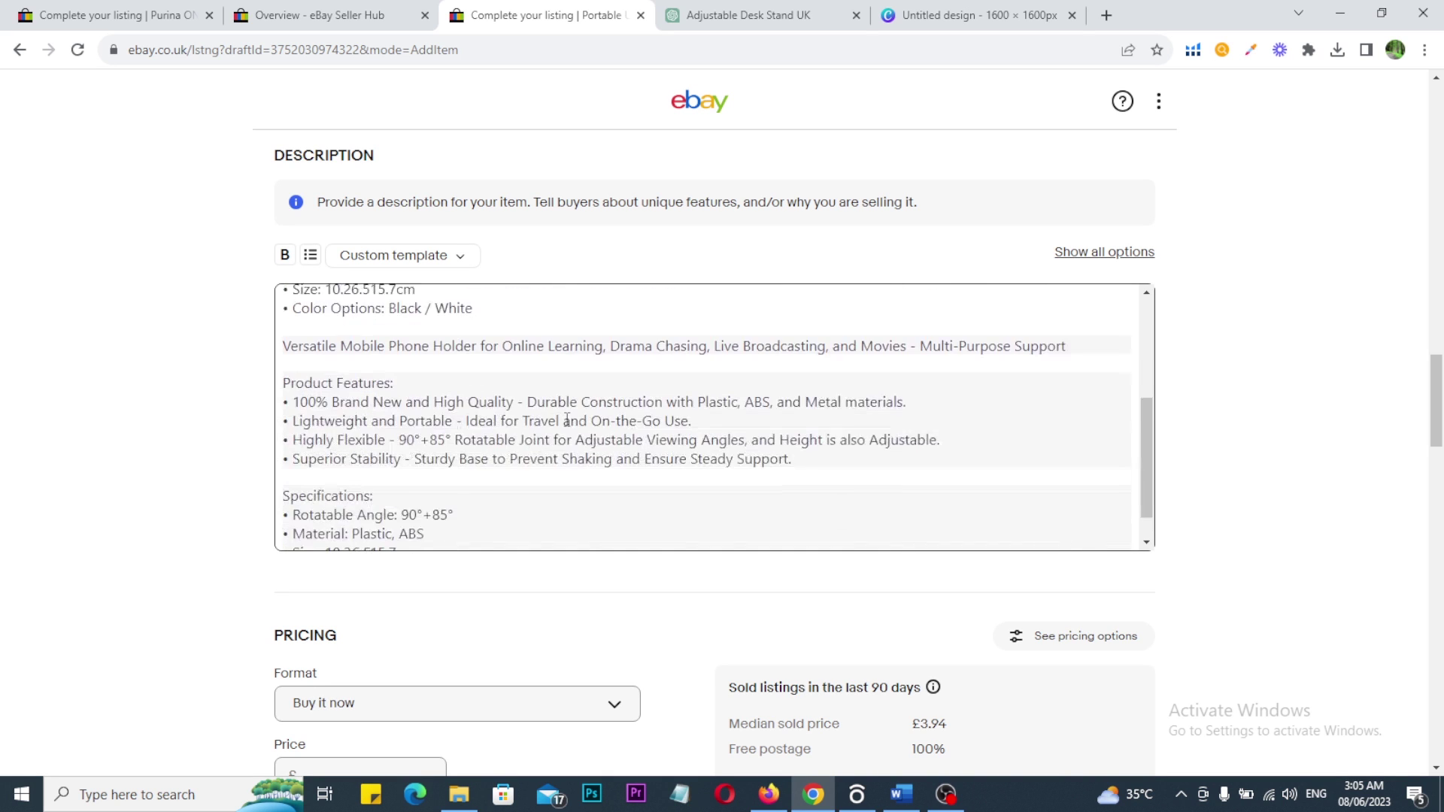
click(754, 15)
click(703, 462)
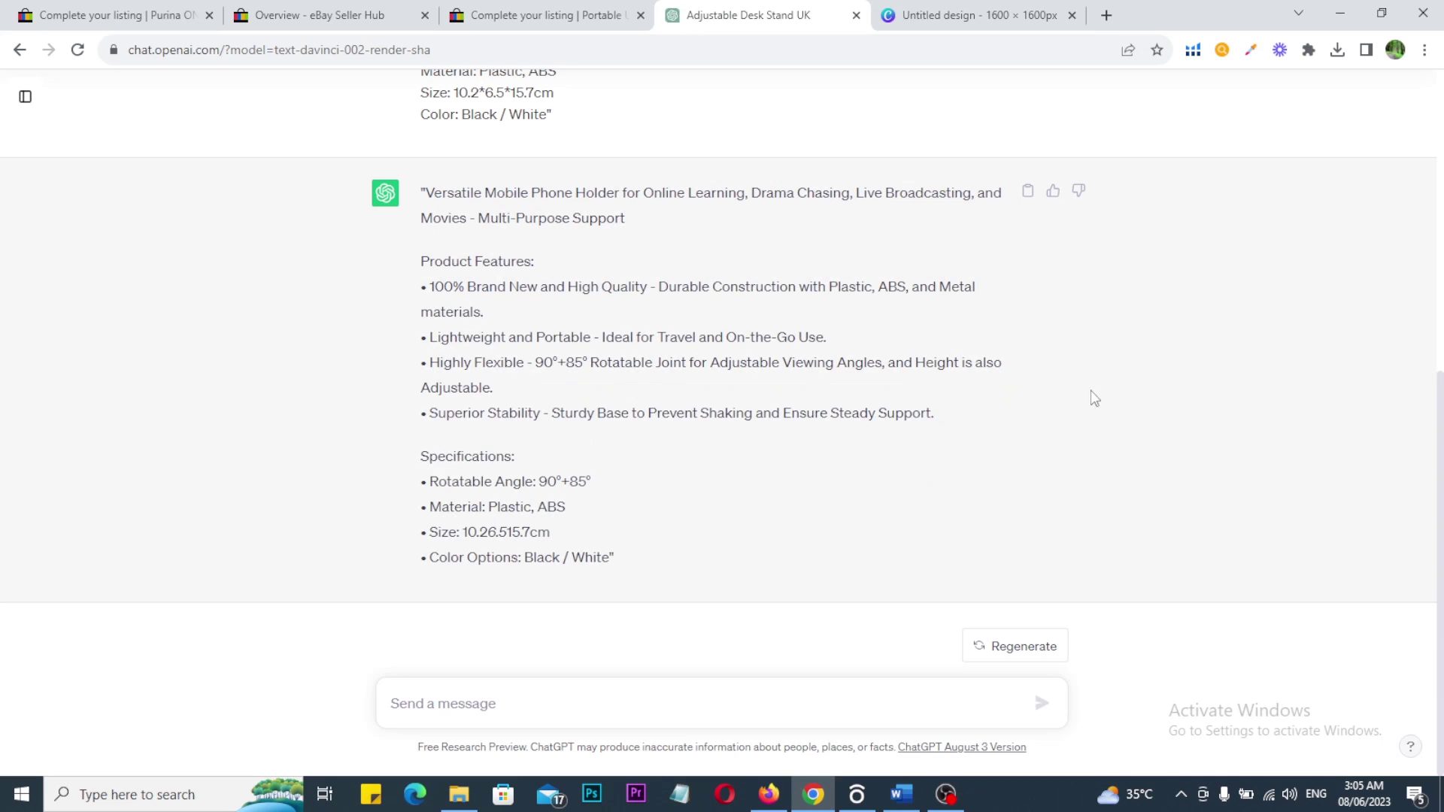
click(537, 11)
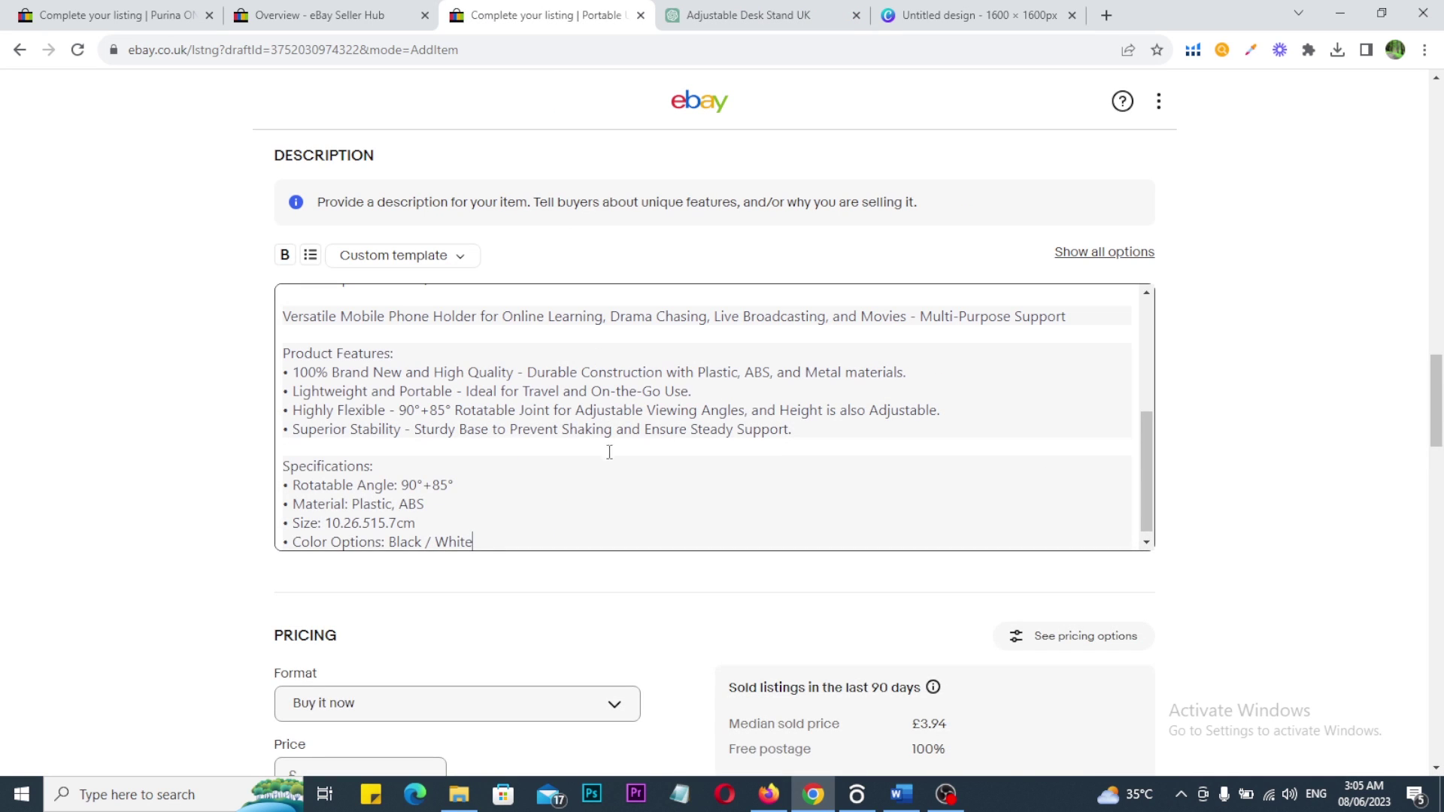
scroll(689, 500, up, 1)
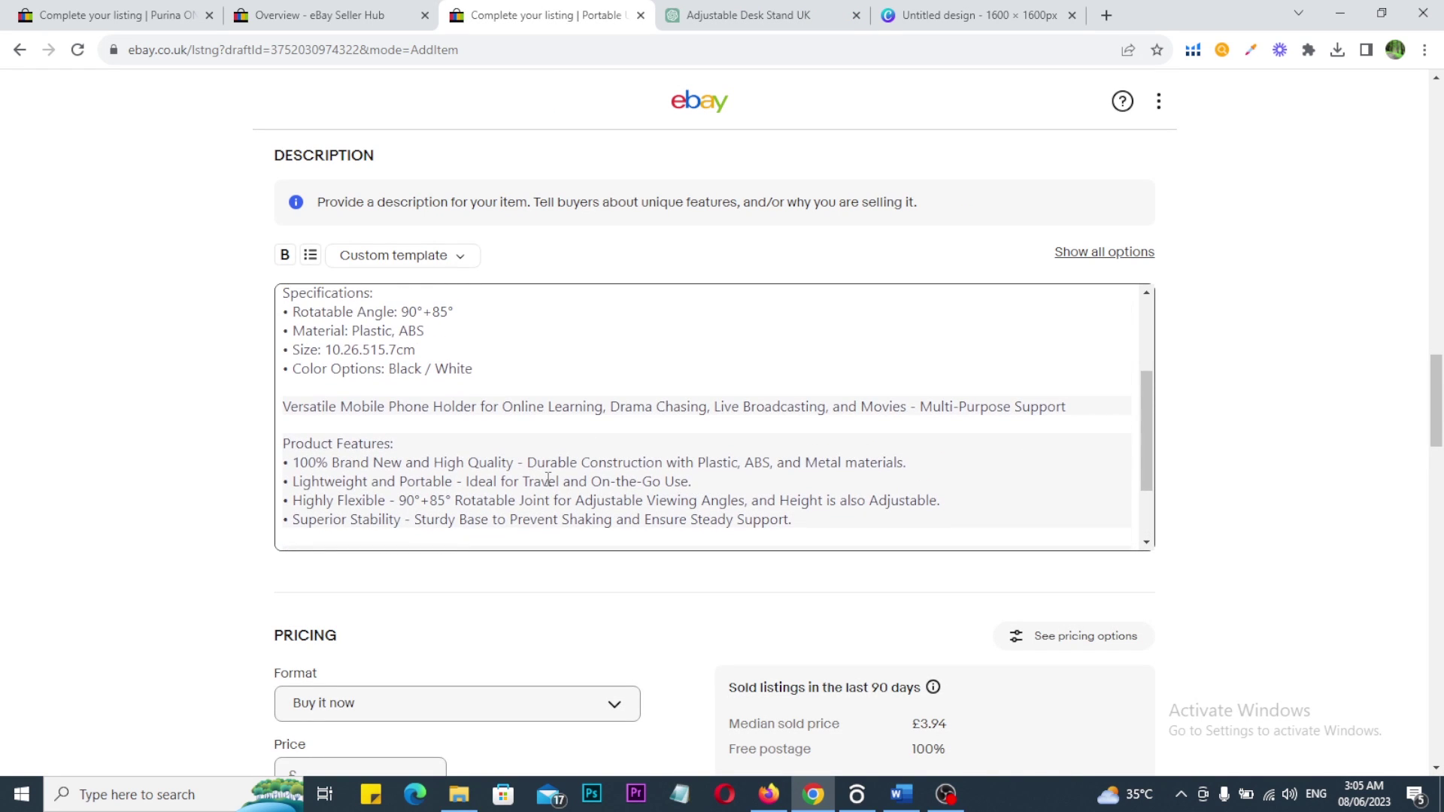
key(BackSpace)
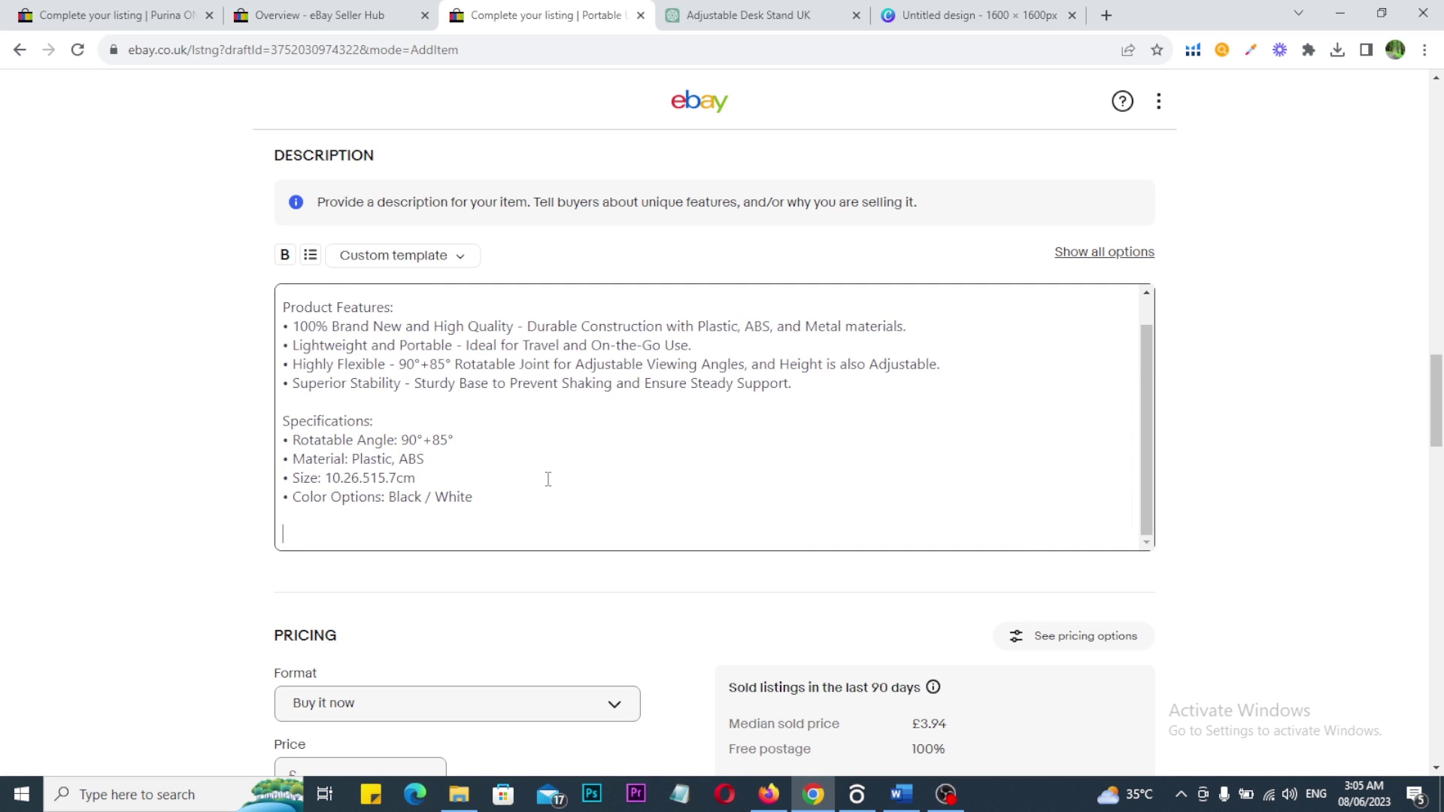
key(BackSpace)
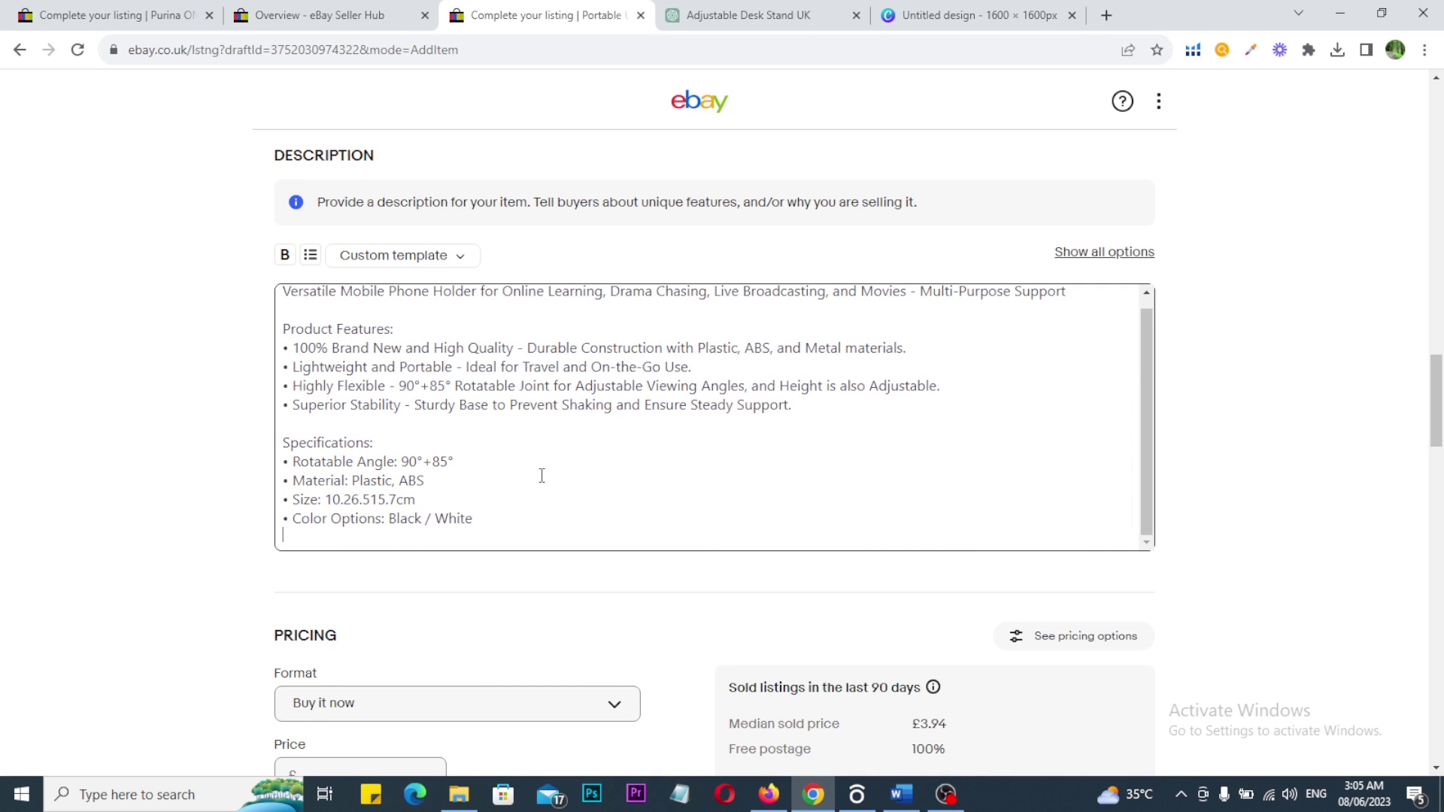
In the item specifics, set Brand to Unbranded and Fastening to Magnetic
scroll(172, 400, up, 4)
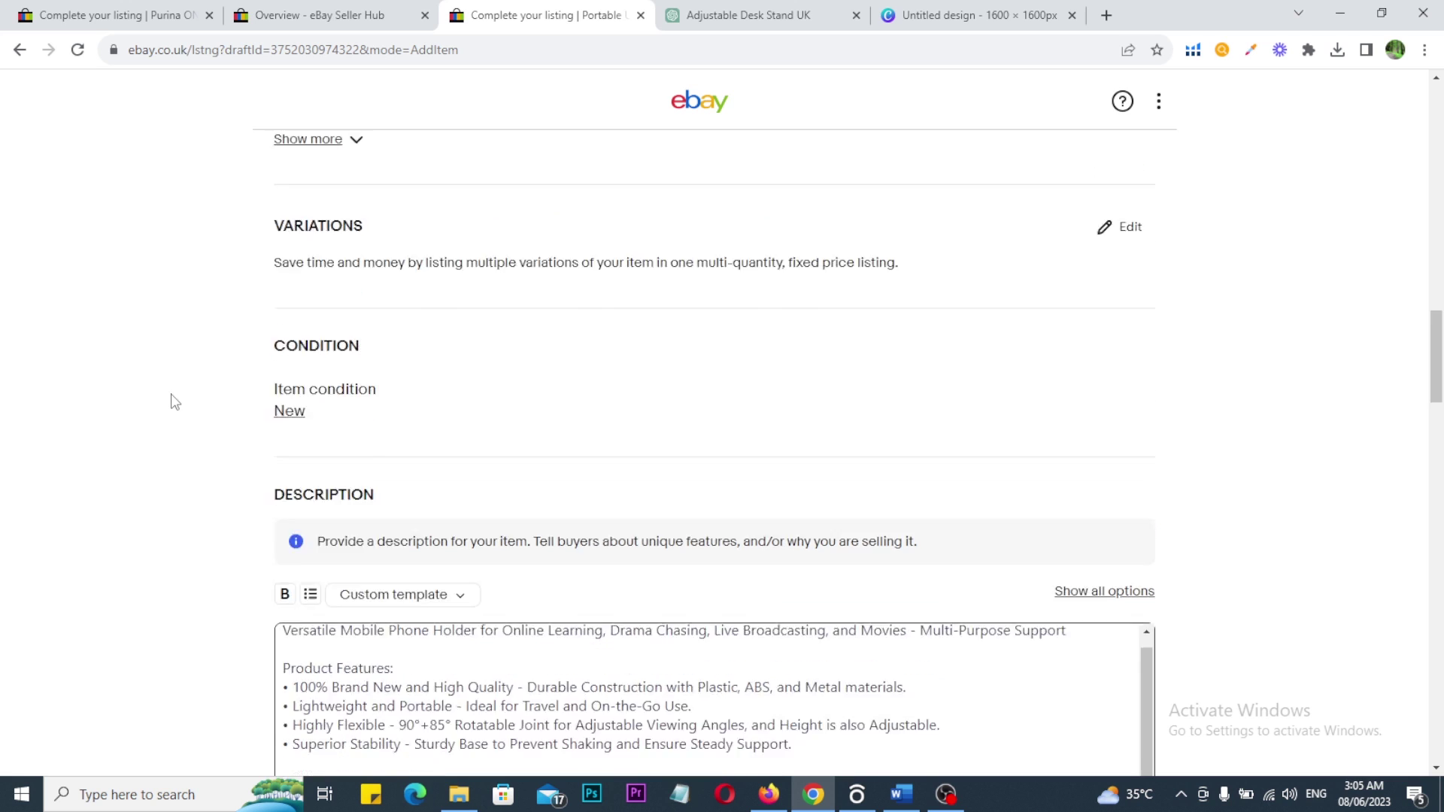
scroll(172, 400, up, 8)
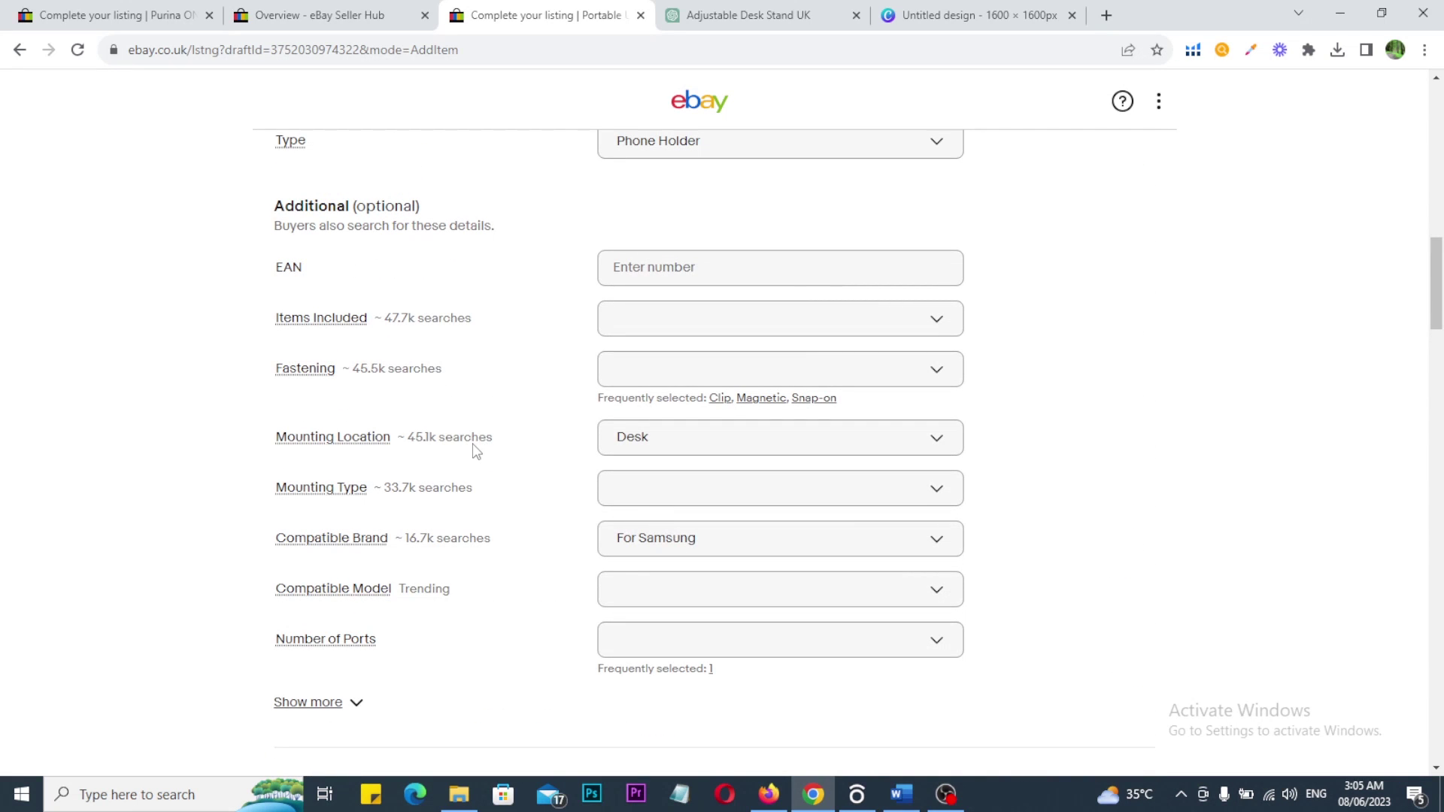
scroll(501, 423, up, 4)
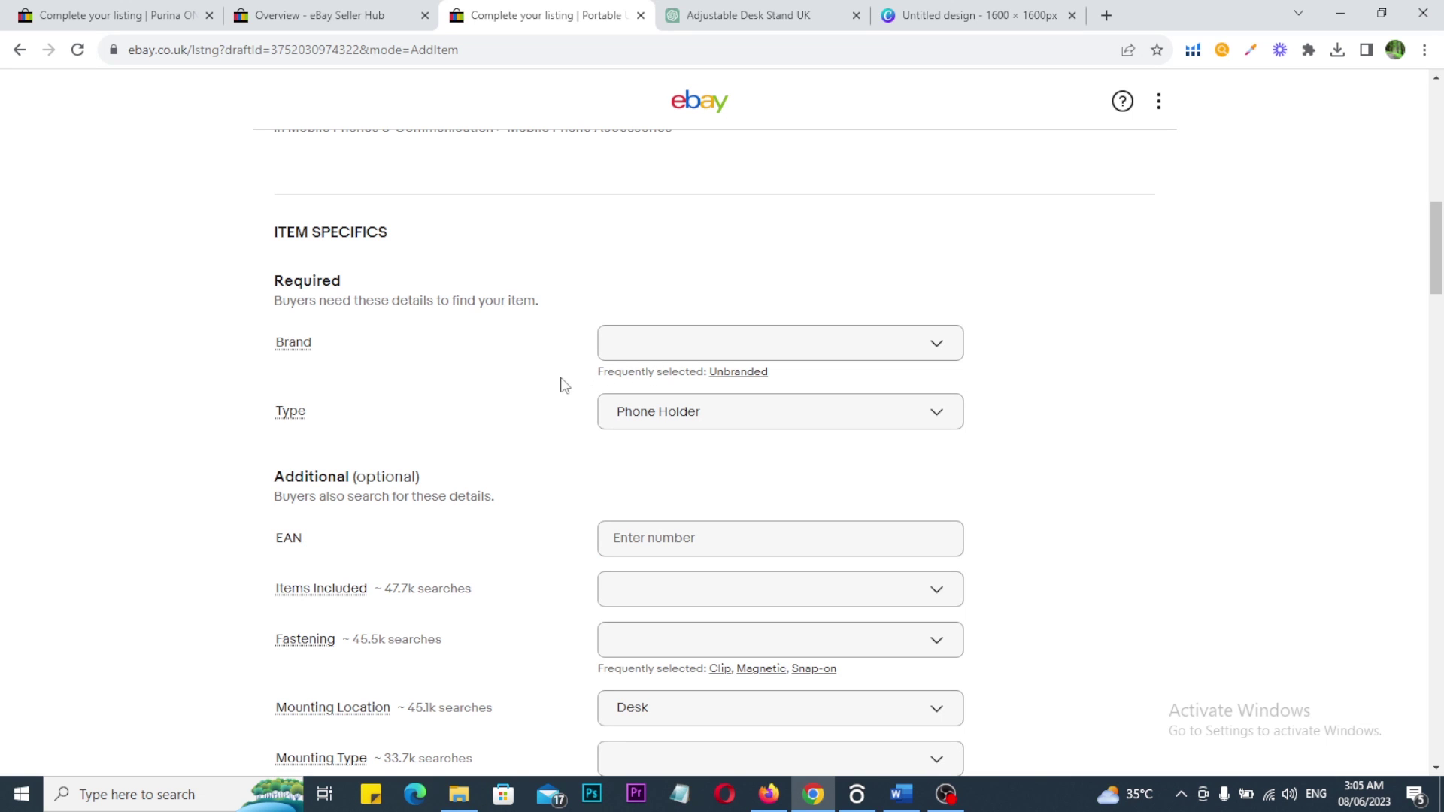
click(767, 798)
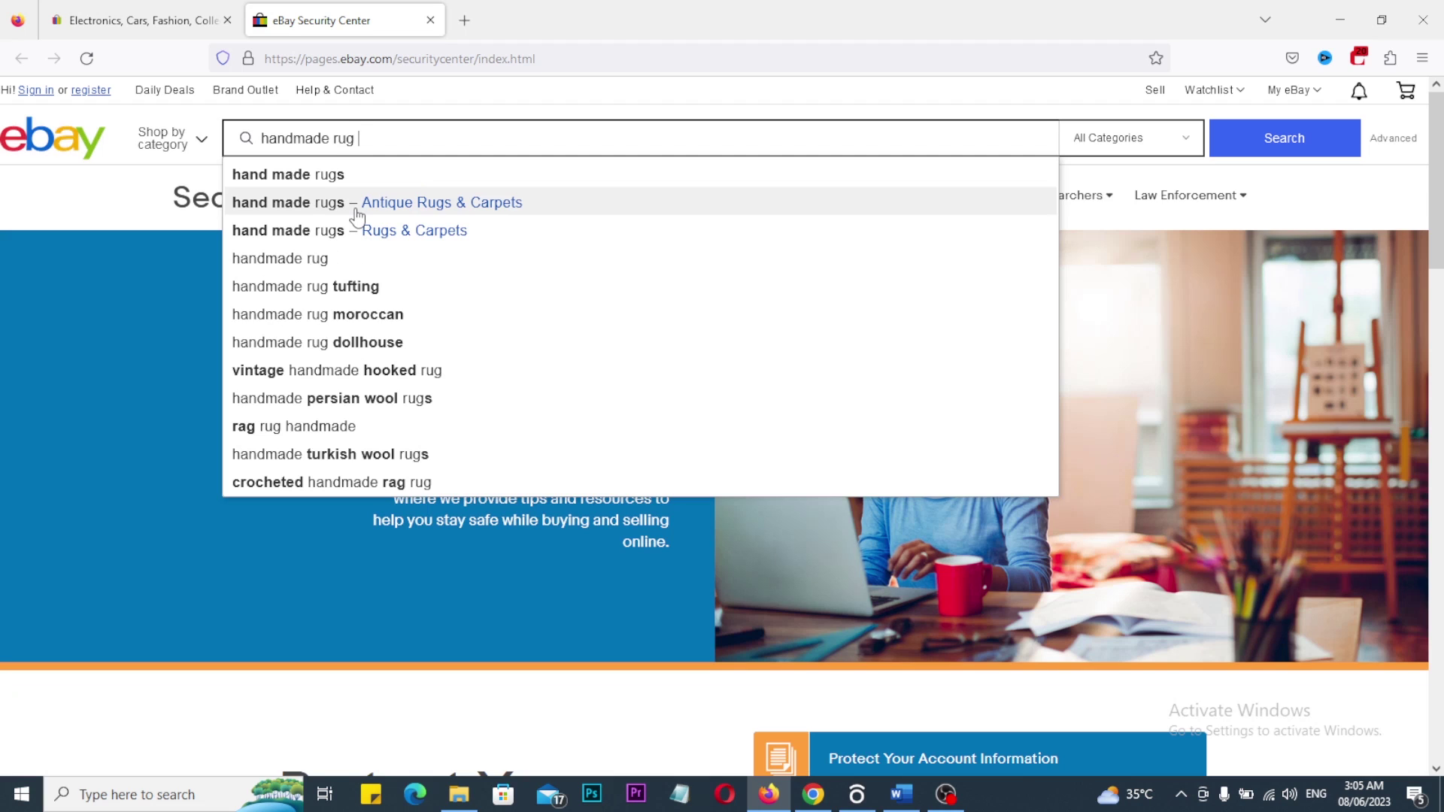
key(ctrl+a)
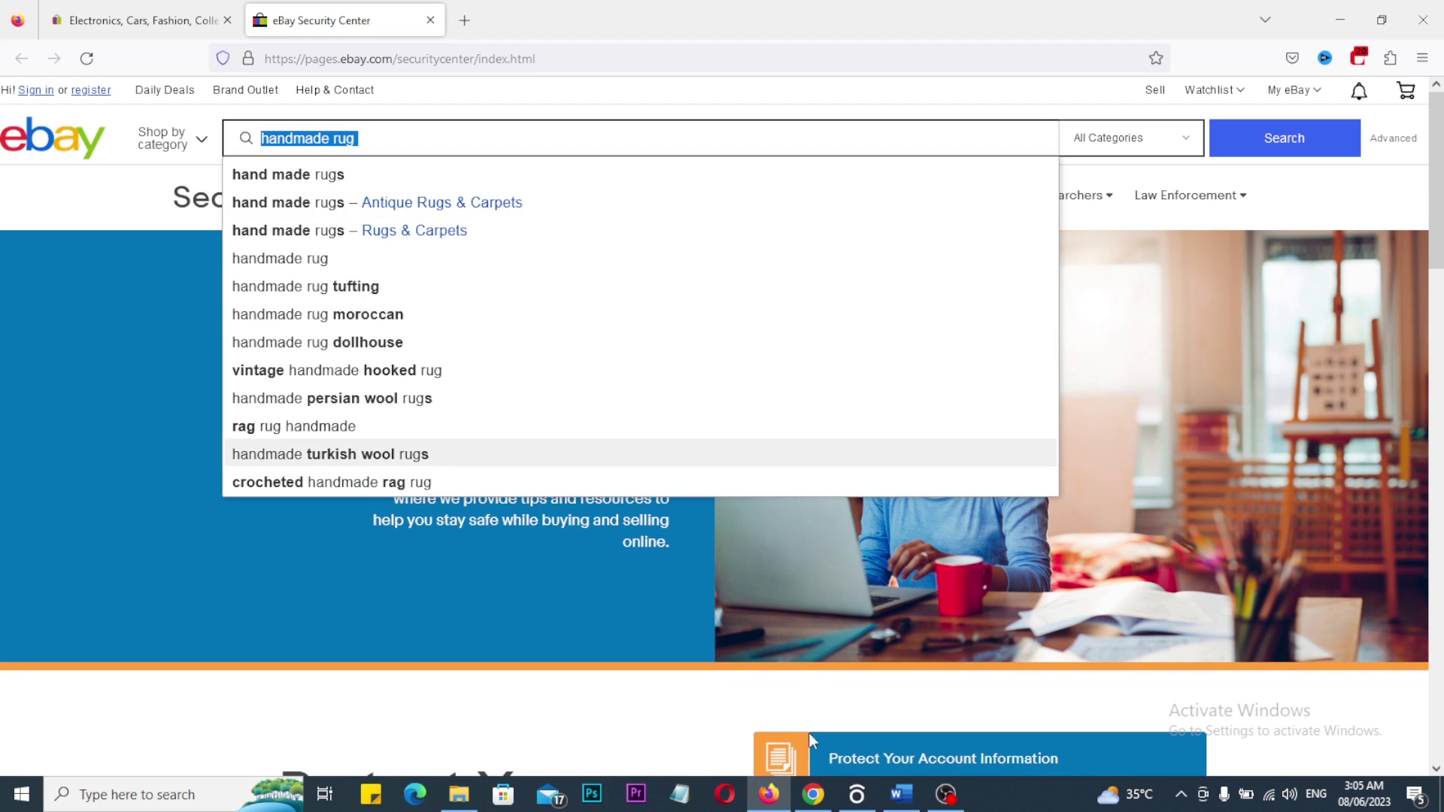
click(810, 803)
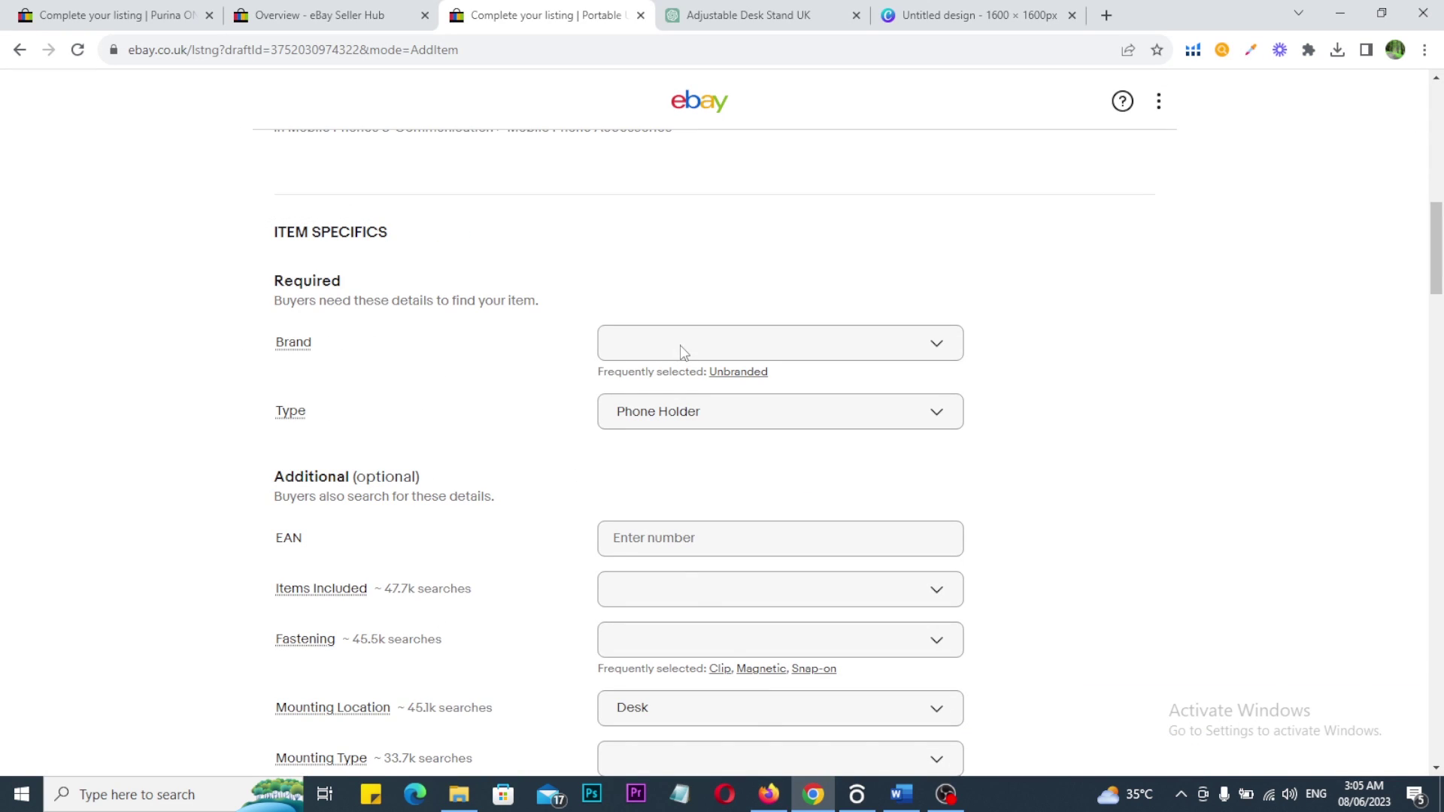
click(743, 373)
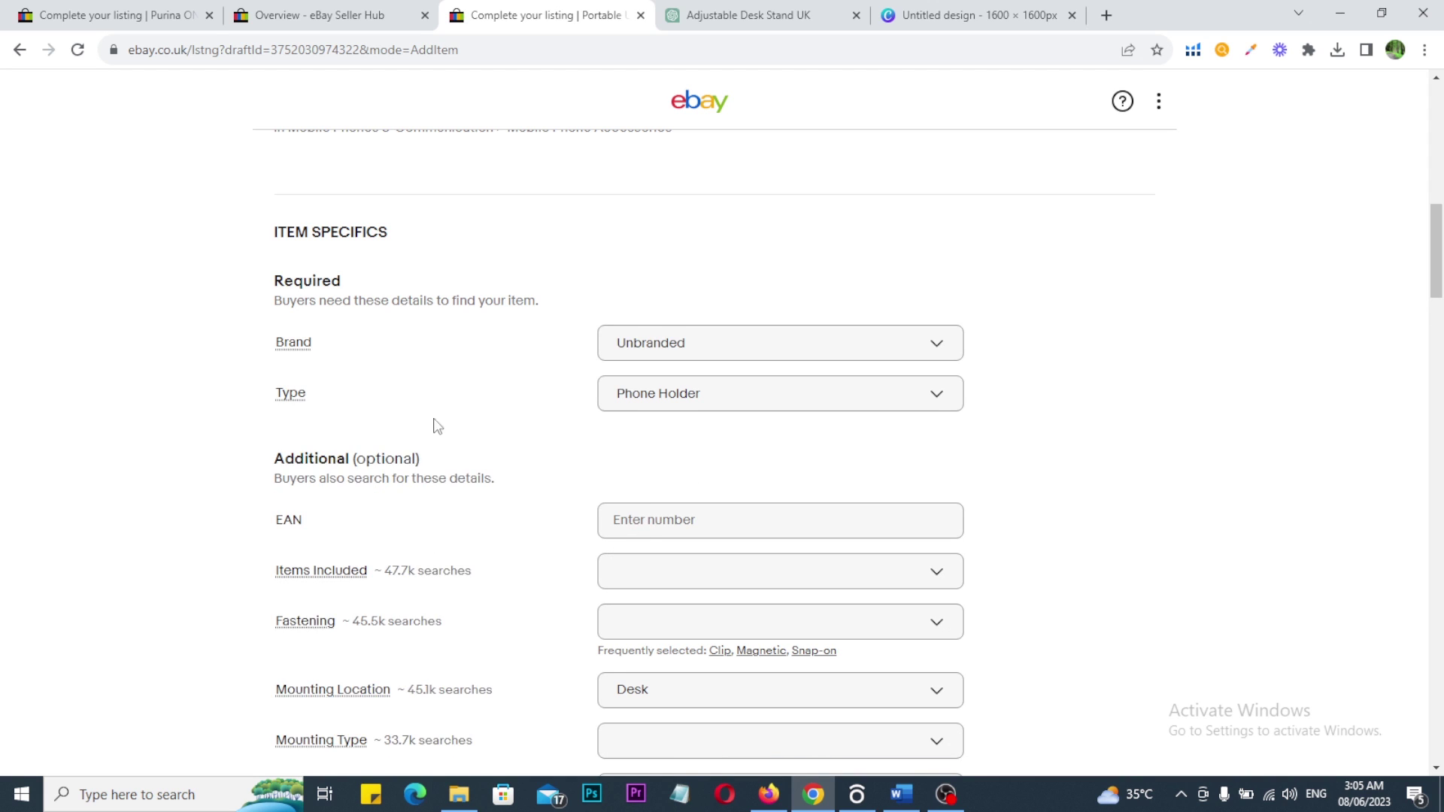
scroll(436, 422, down, 2)
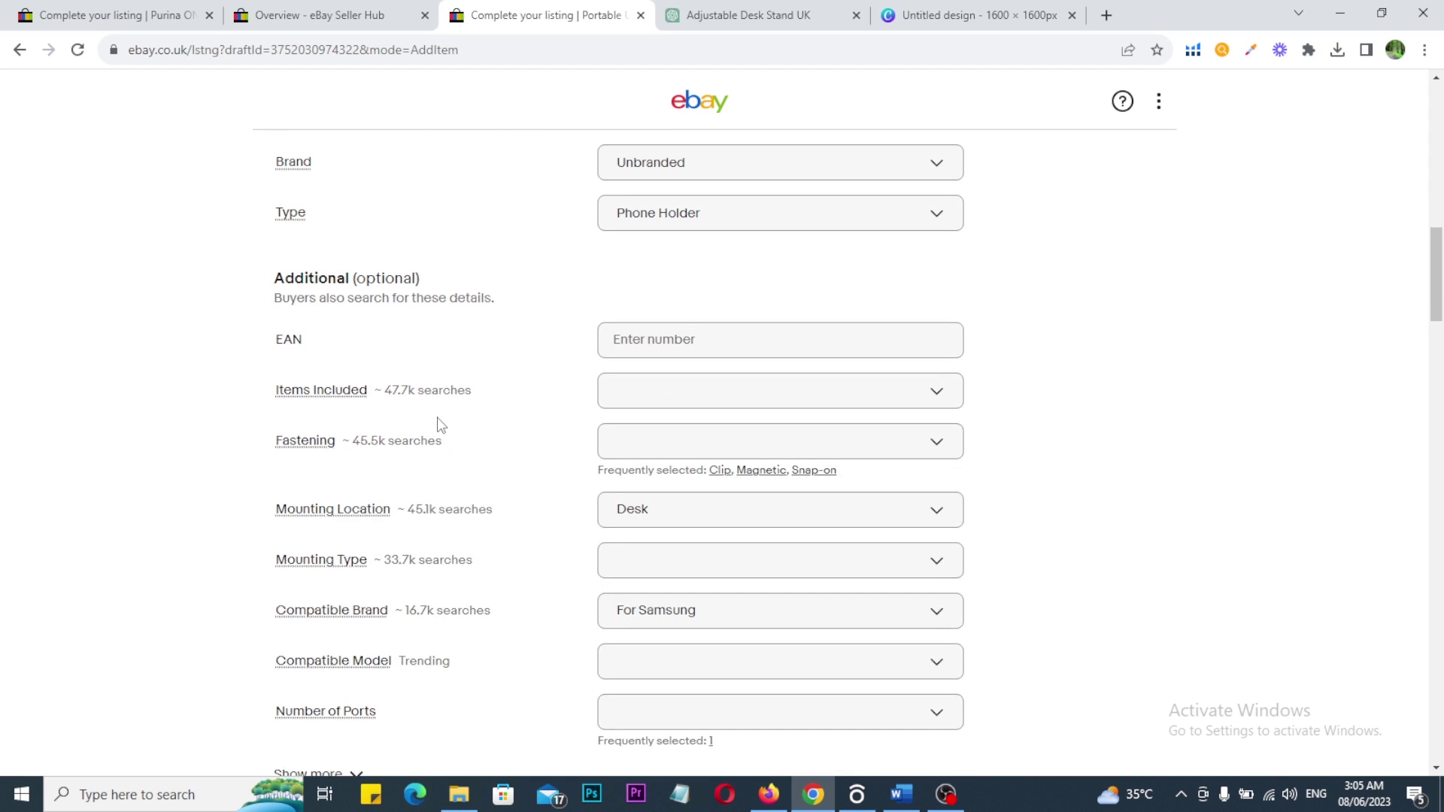
click(760, 471)
scroll(726, 516, down, 2)
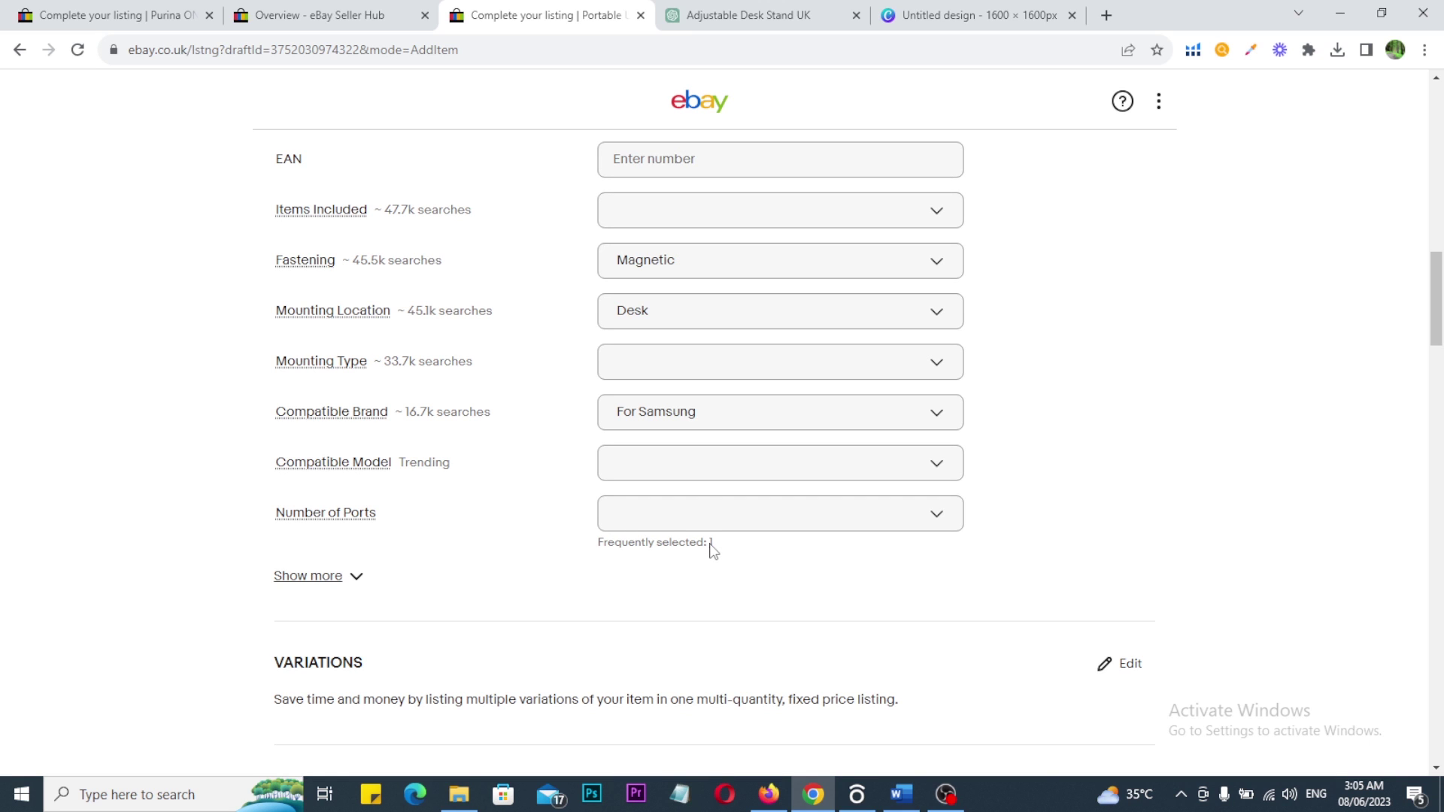
In the pricing section, set the Buy it now price to £19.99 and turn off Allow offers
scroll(712, 548, down, 7)
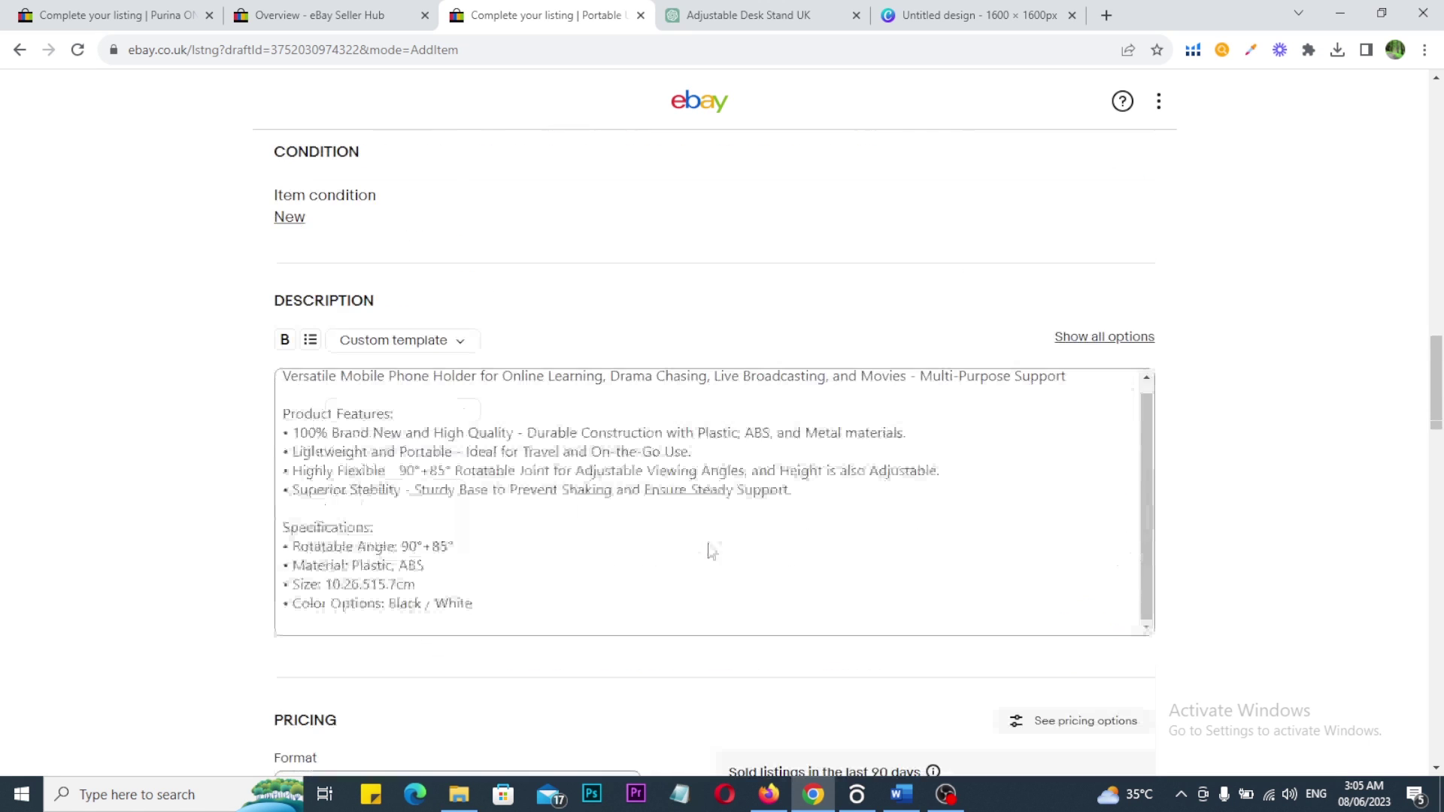
scroll(132, 325, up, 10)
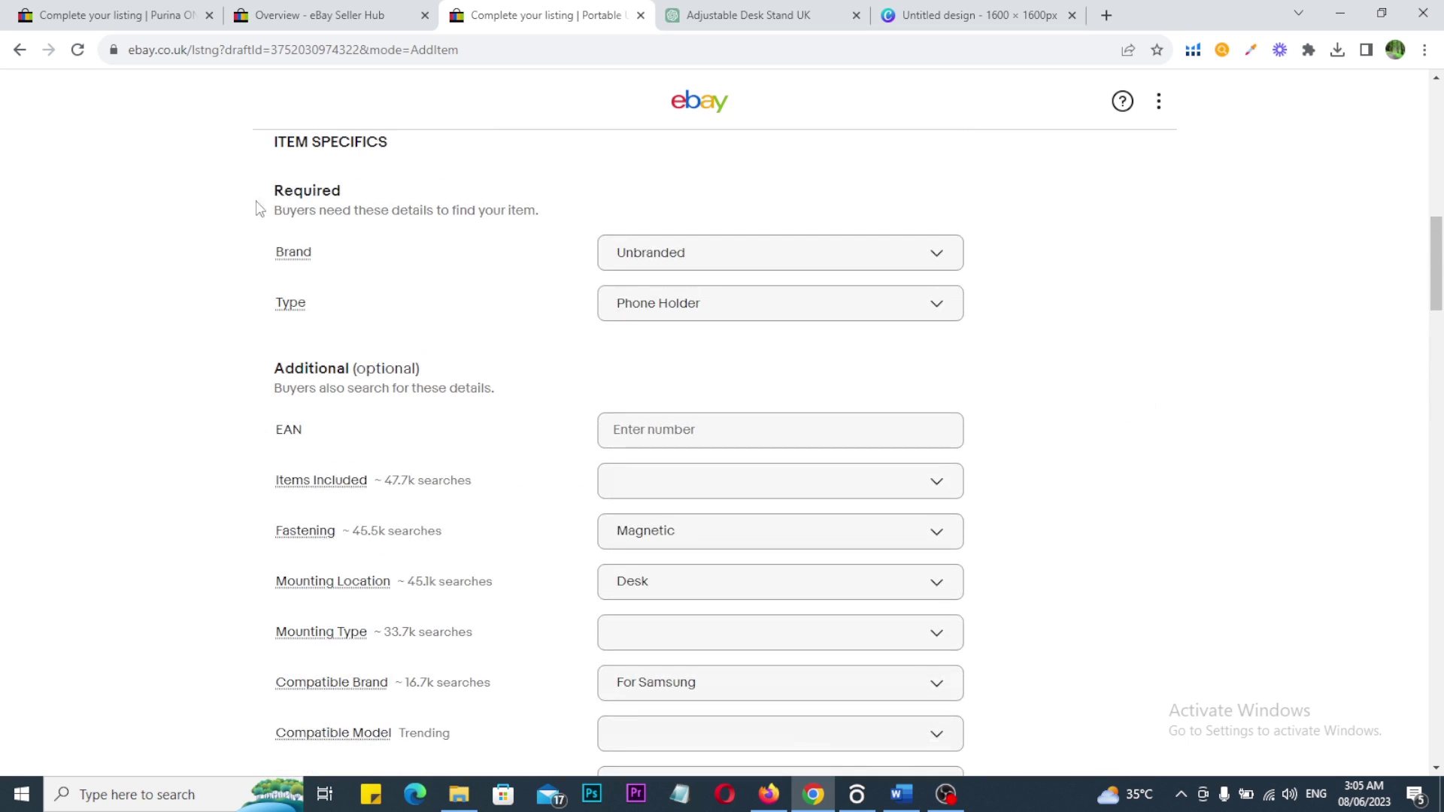
scroll(1111, 419, down, 15)
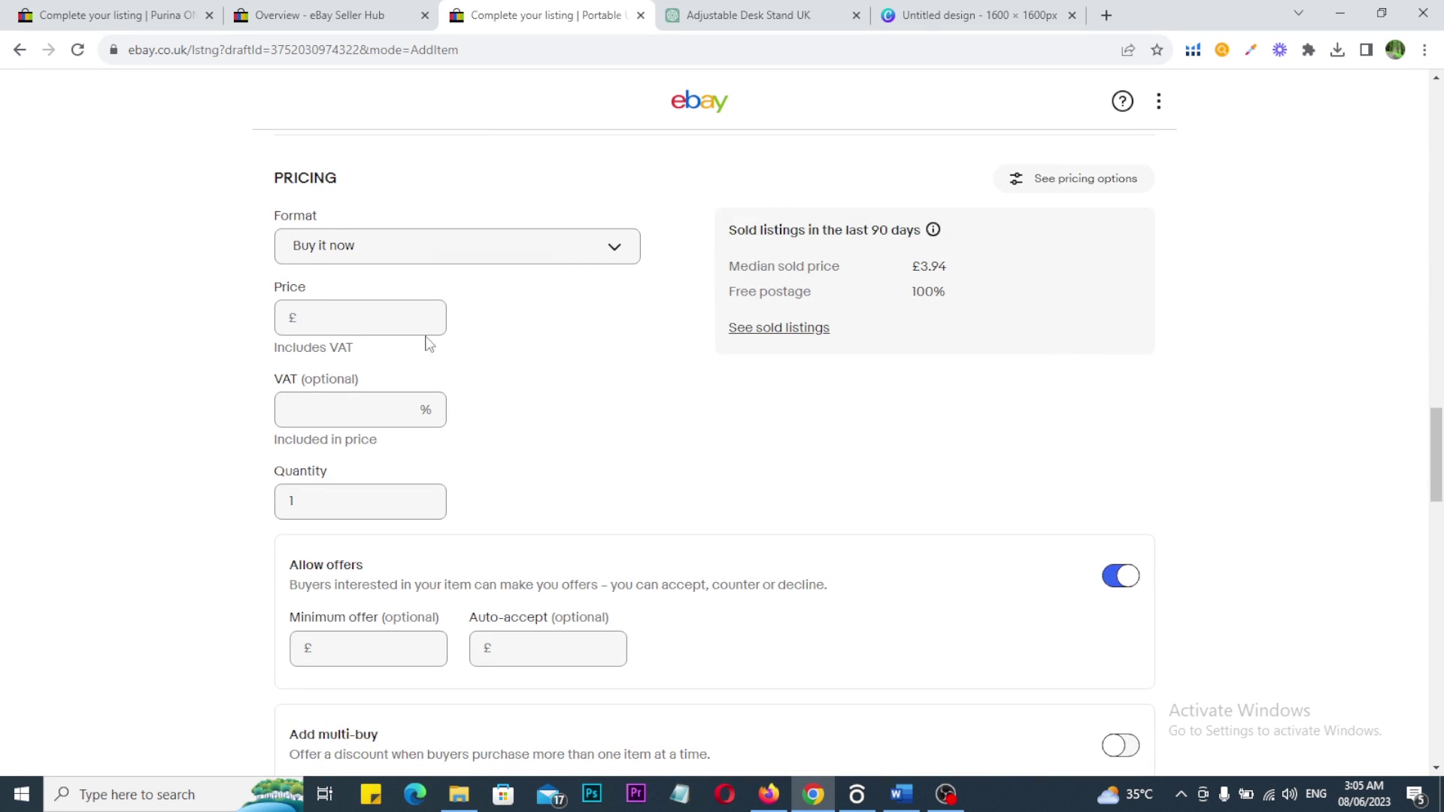
click(353, 312)
click(367, 366)
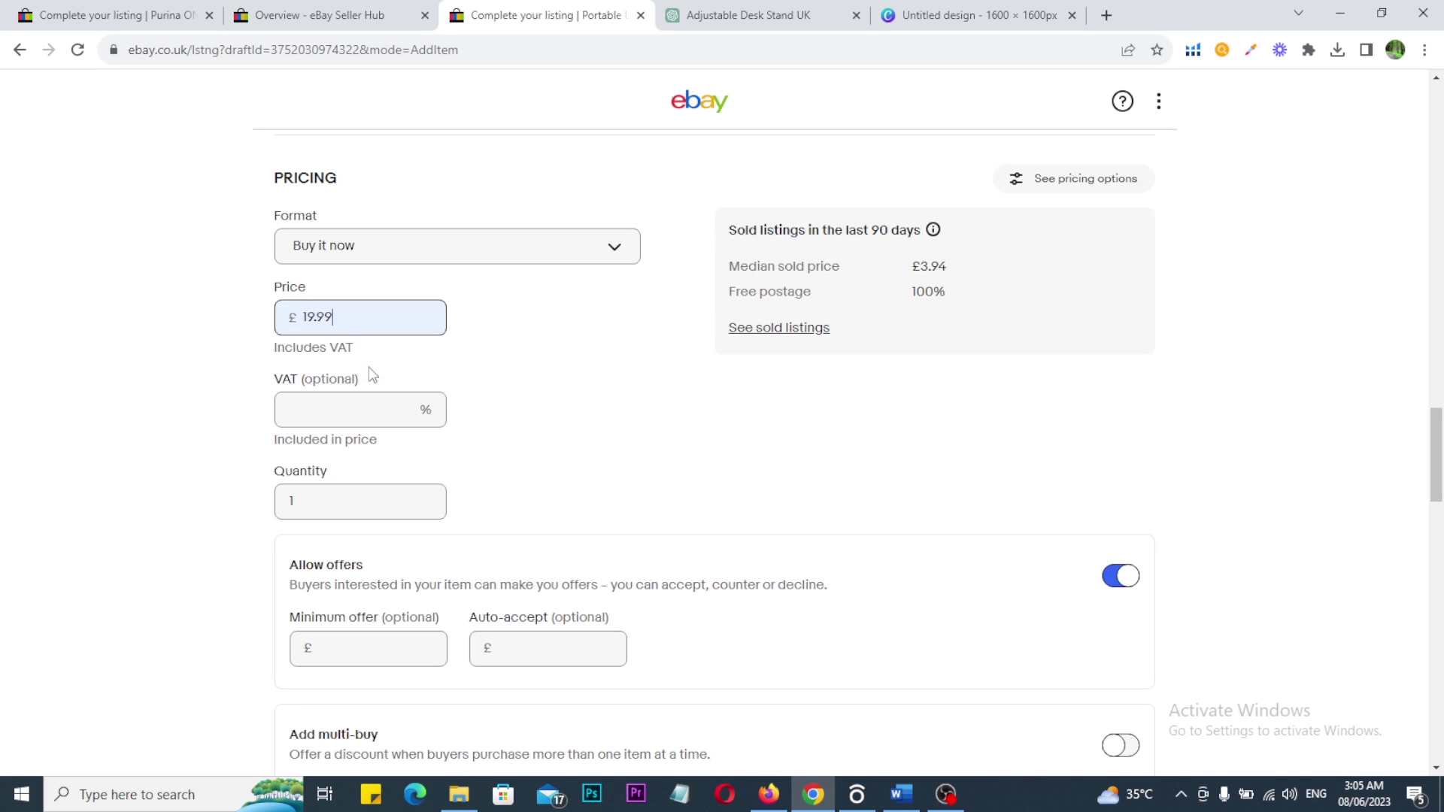
scroll(932, 439, down, 5)
click(1111, 217)
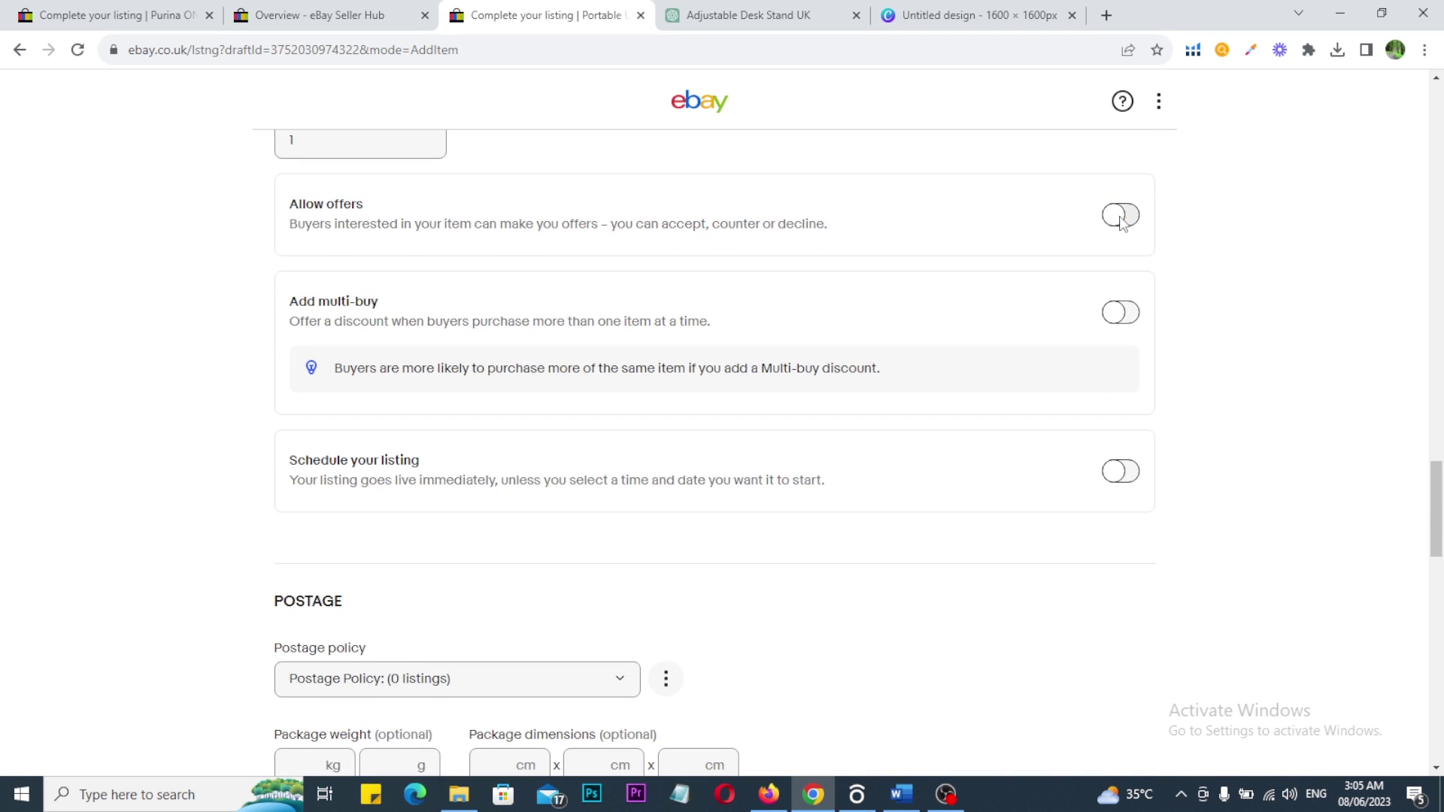
Turn on Promoted Listings Standard for the listing
scroll(932, 388, down, 5)
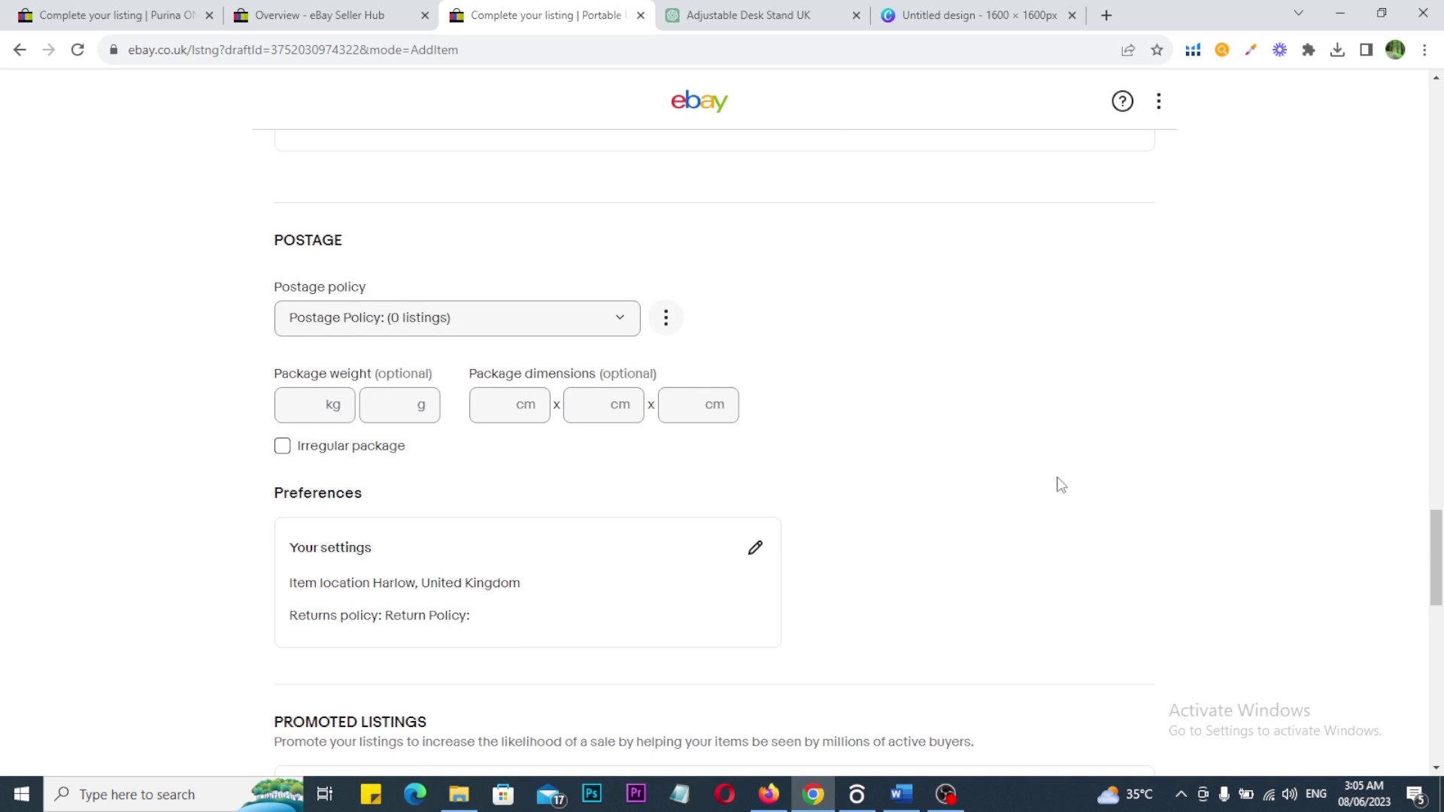
scroll(1038, 484, down, 5)
scroll(1040, 484, down, 2)
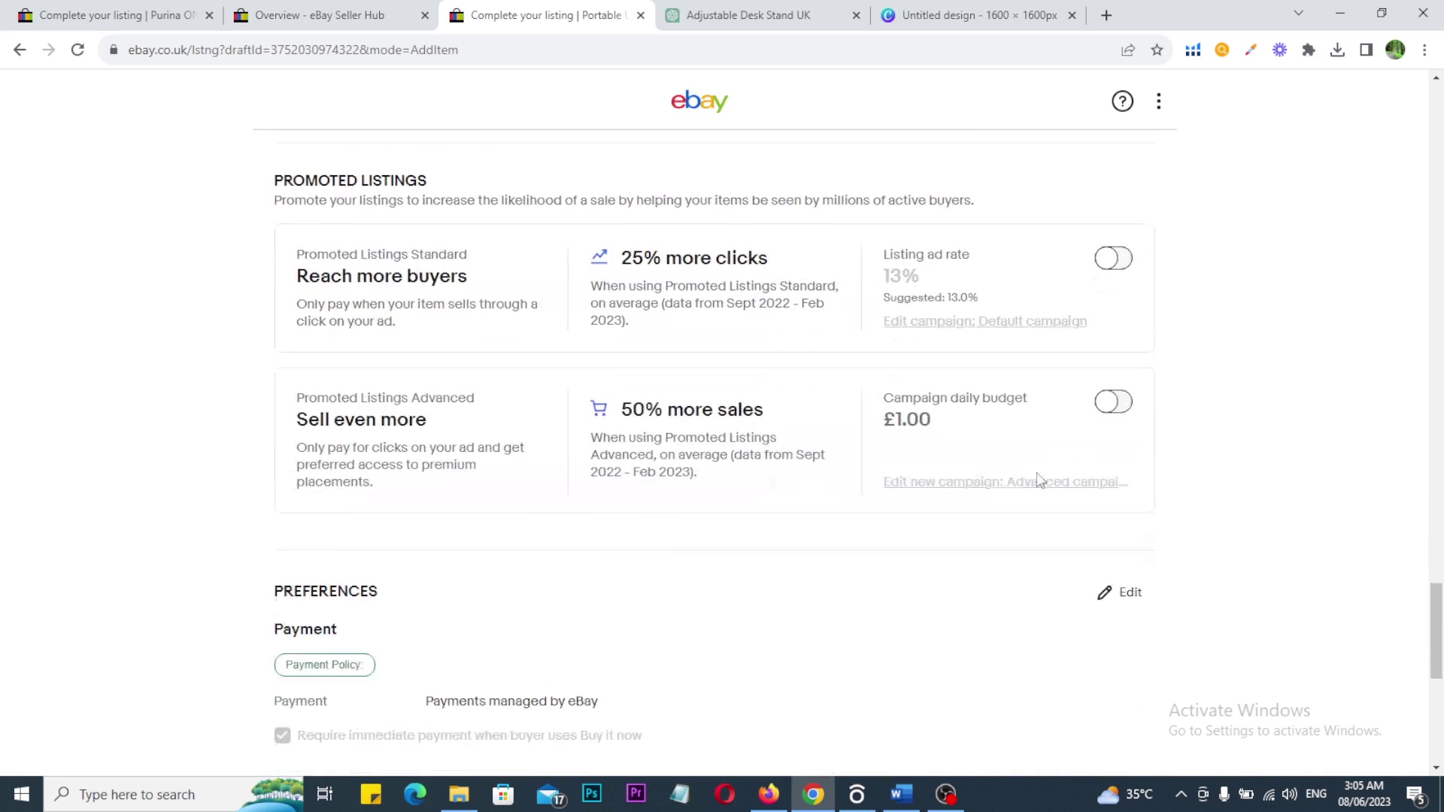
click(1113, 258)
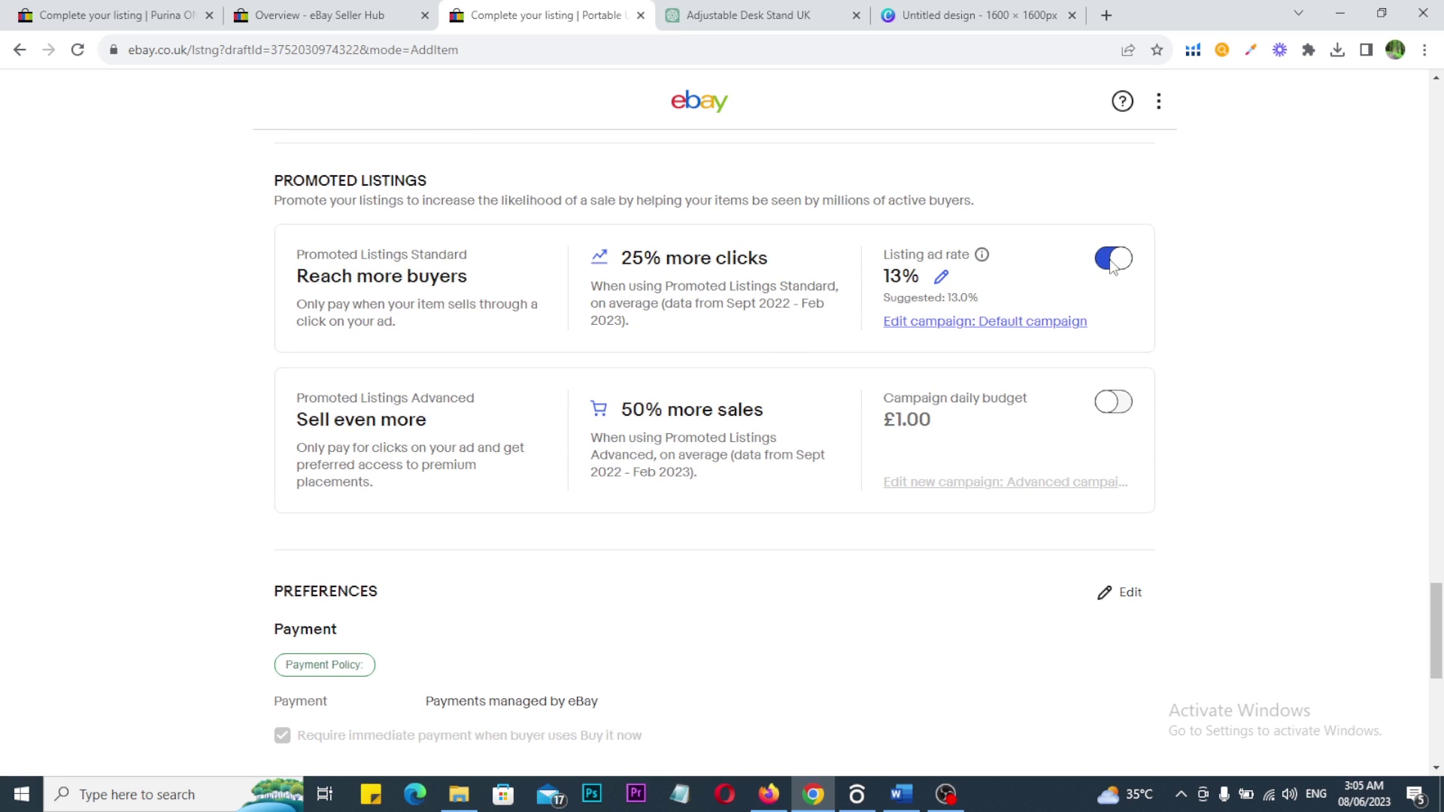
Set the Promoted Listings Standard listing ad rate to 8%
click(941, 277)
key(BackSpace)
key(BackSpace)
text(13)
double_click(893, 280)
key(BackSpace)
text(8)
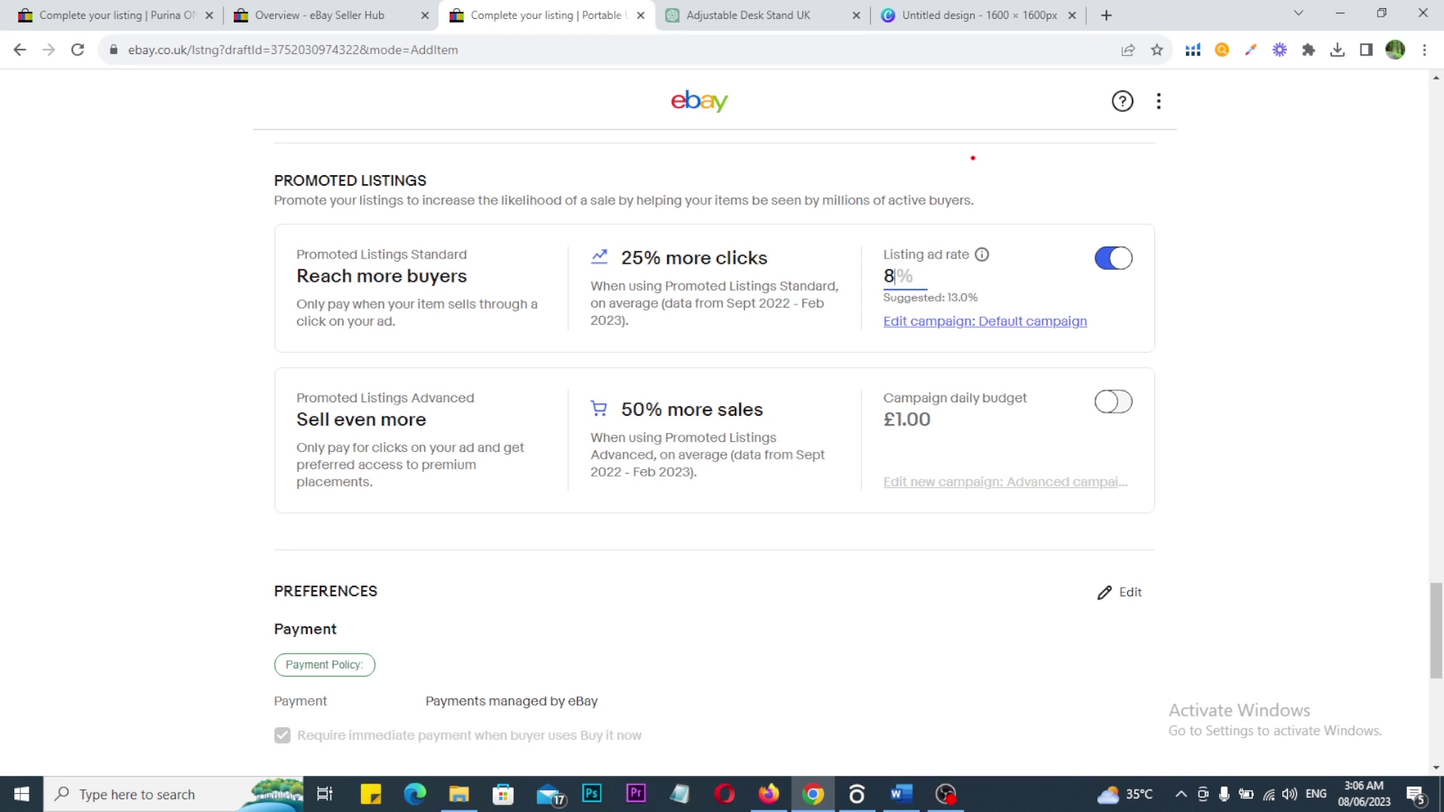
drag(971, 141, 1045, 208)
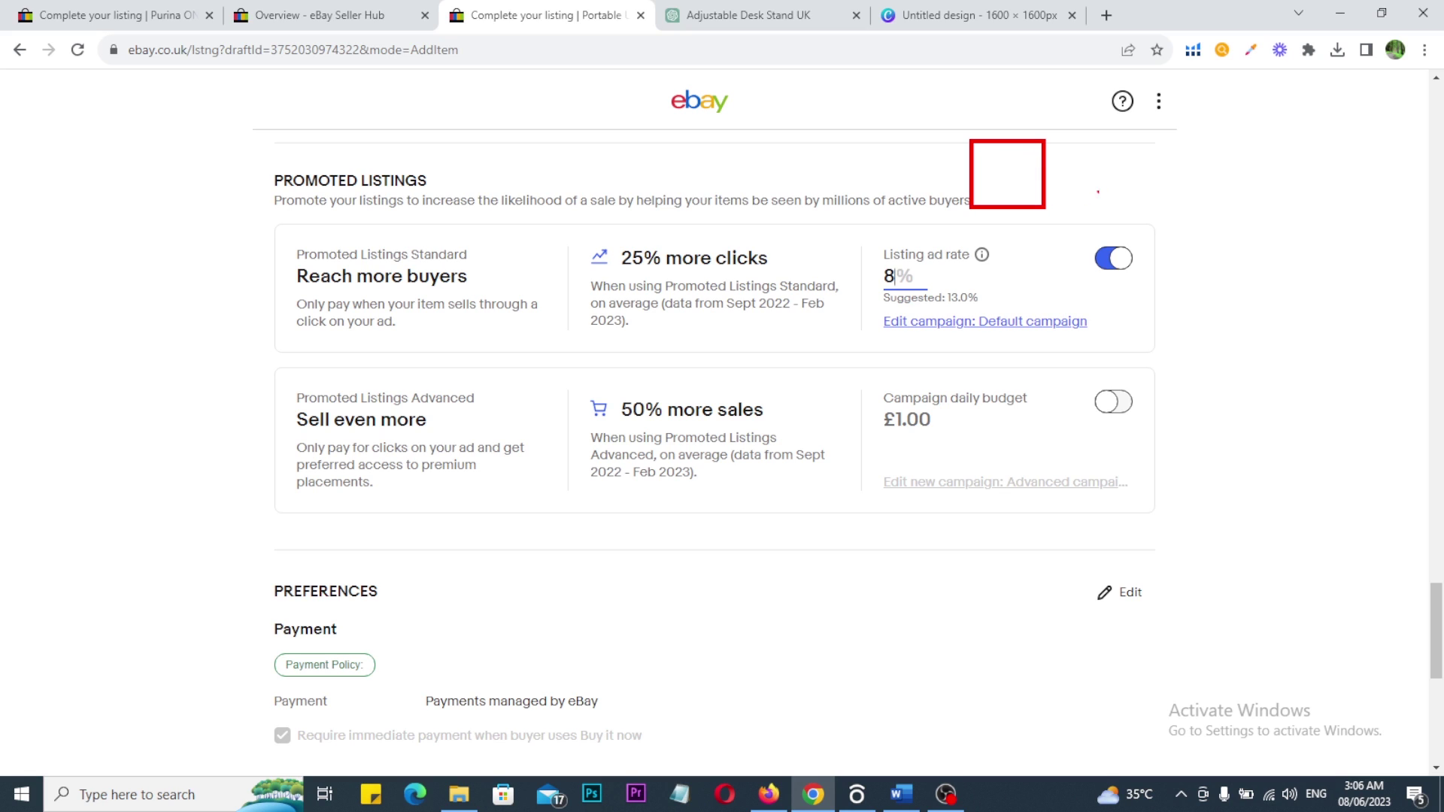
drag(1093, 139, 1186, 204)
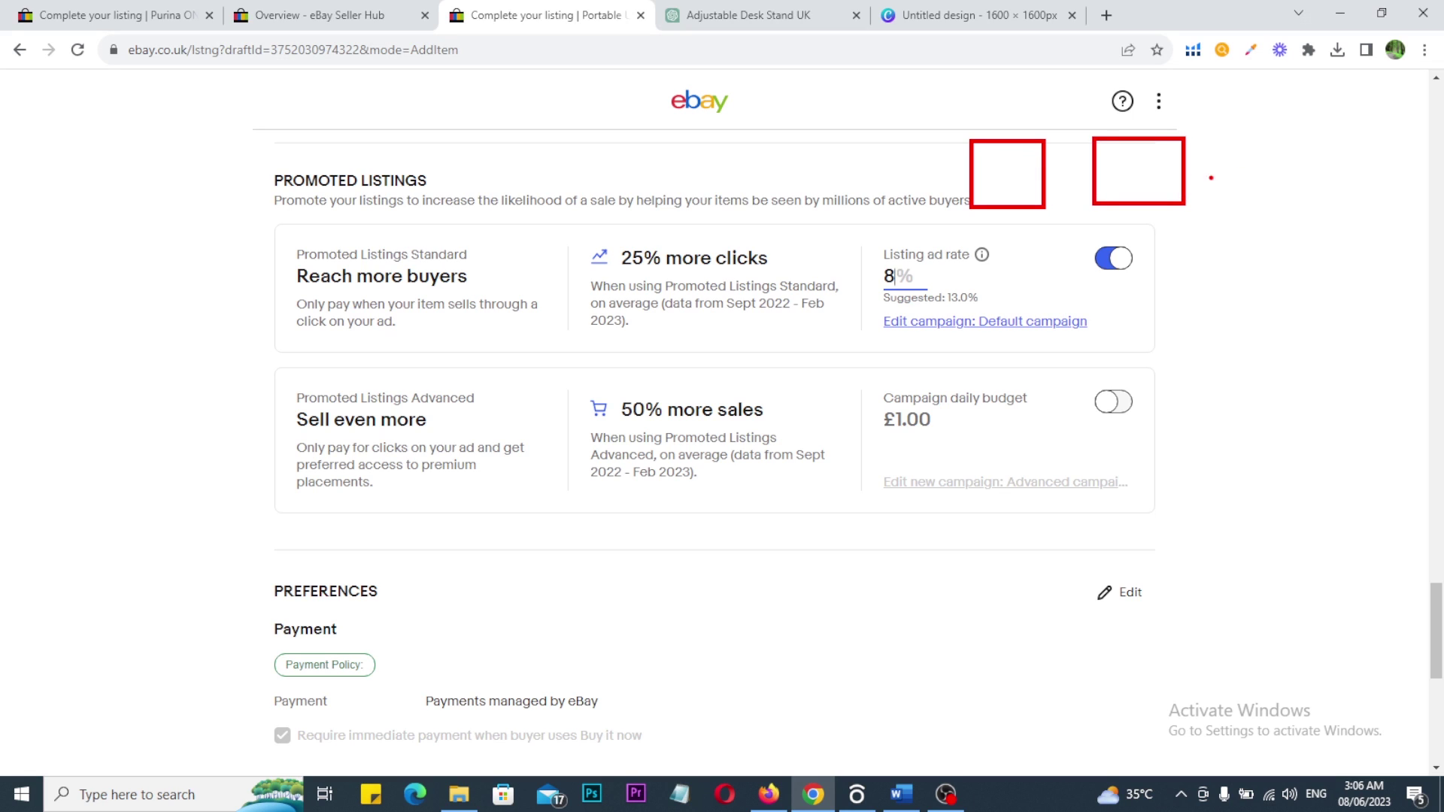
drag(1022, 105, 1106, 68)
drag(1150, 115, 1209, 104)
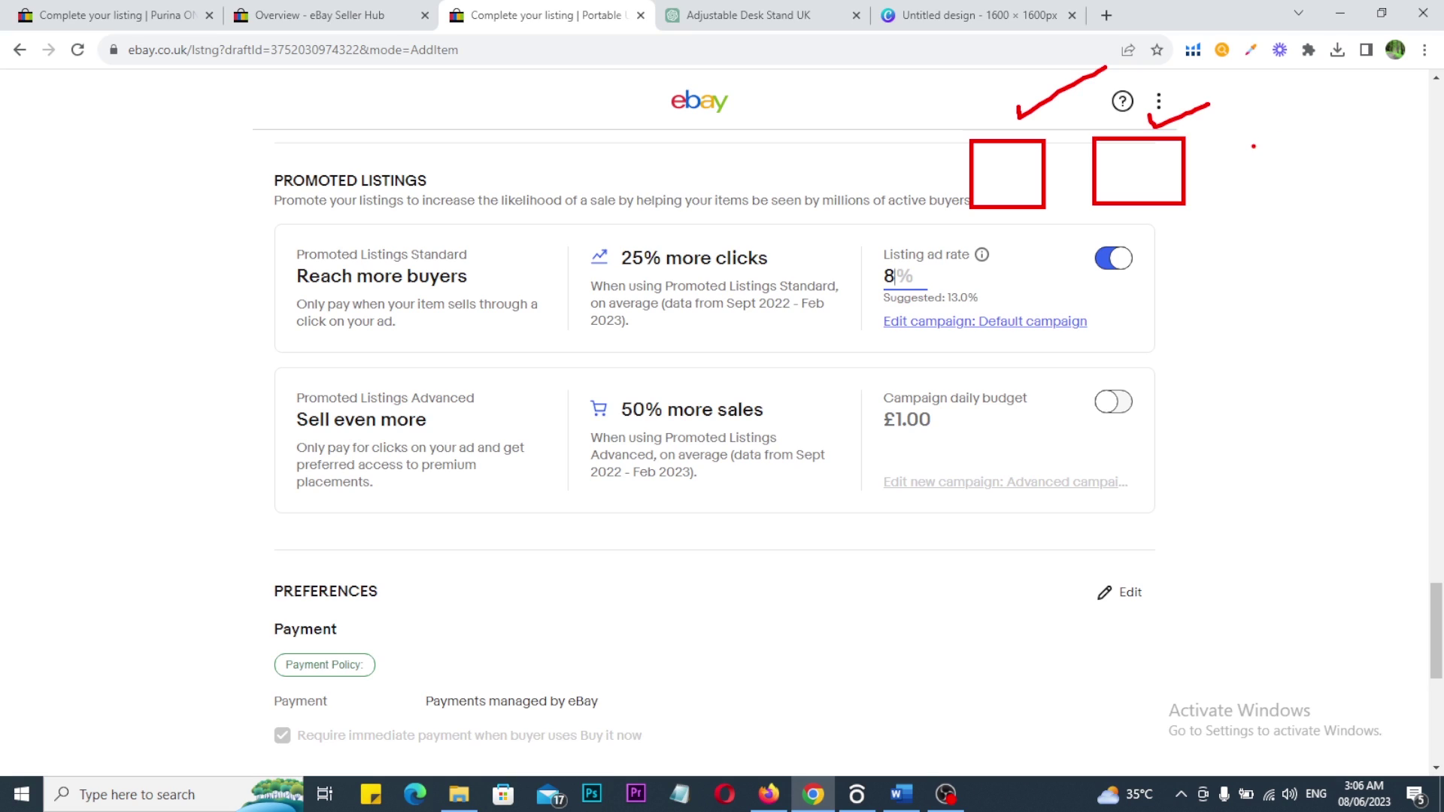
drag(1205, 142, 1279, 134)
key(Escape)
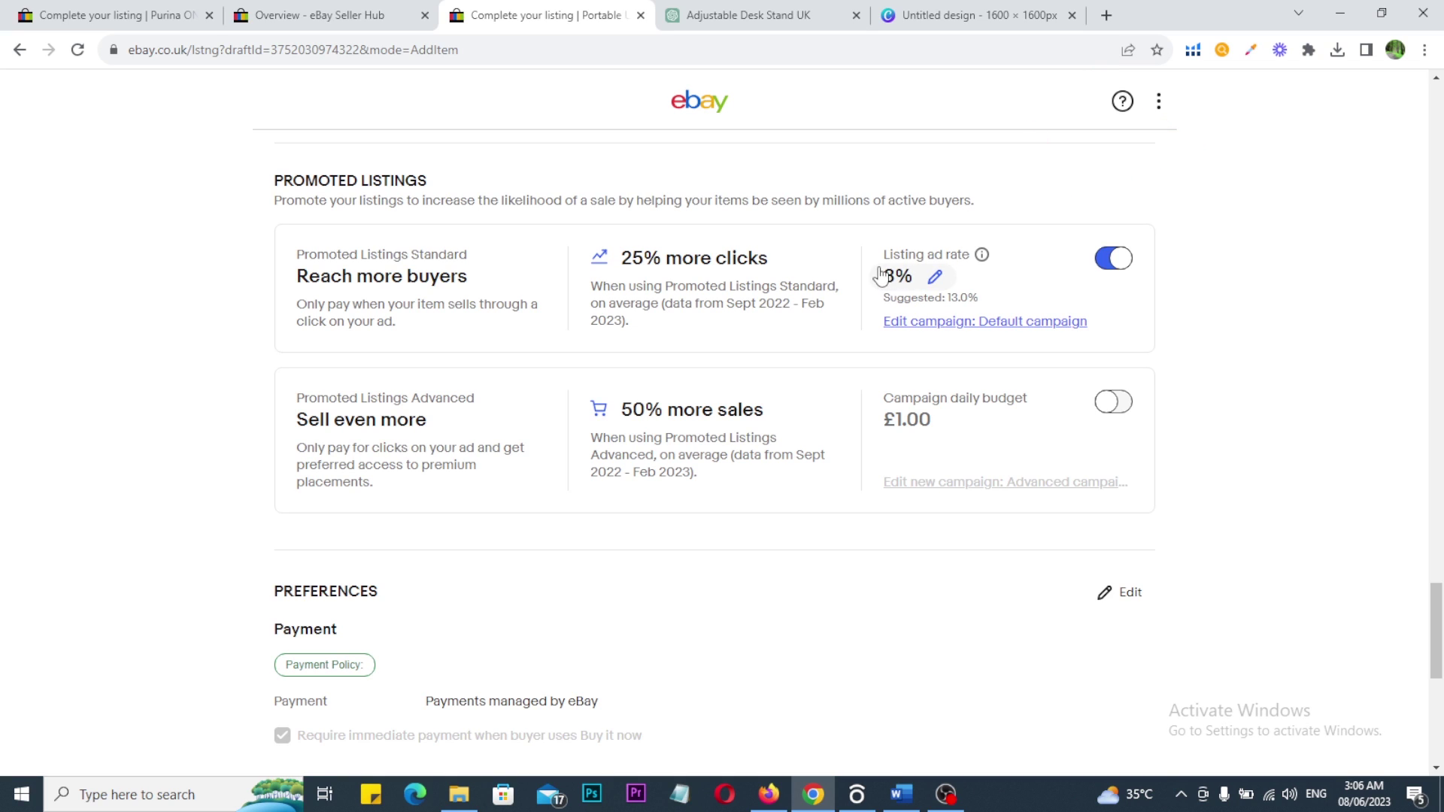
Set the Promoted Listings Standard listing ad rate to 2%
key(BackSpace)
text(2)
scroll(885, 436, up, 12)
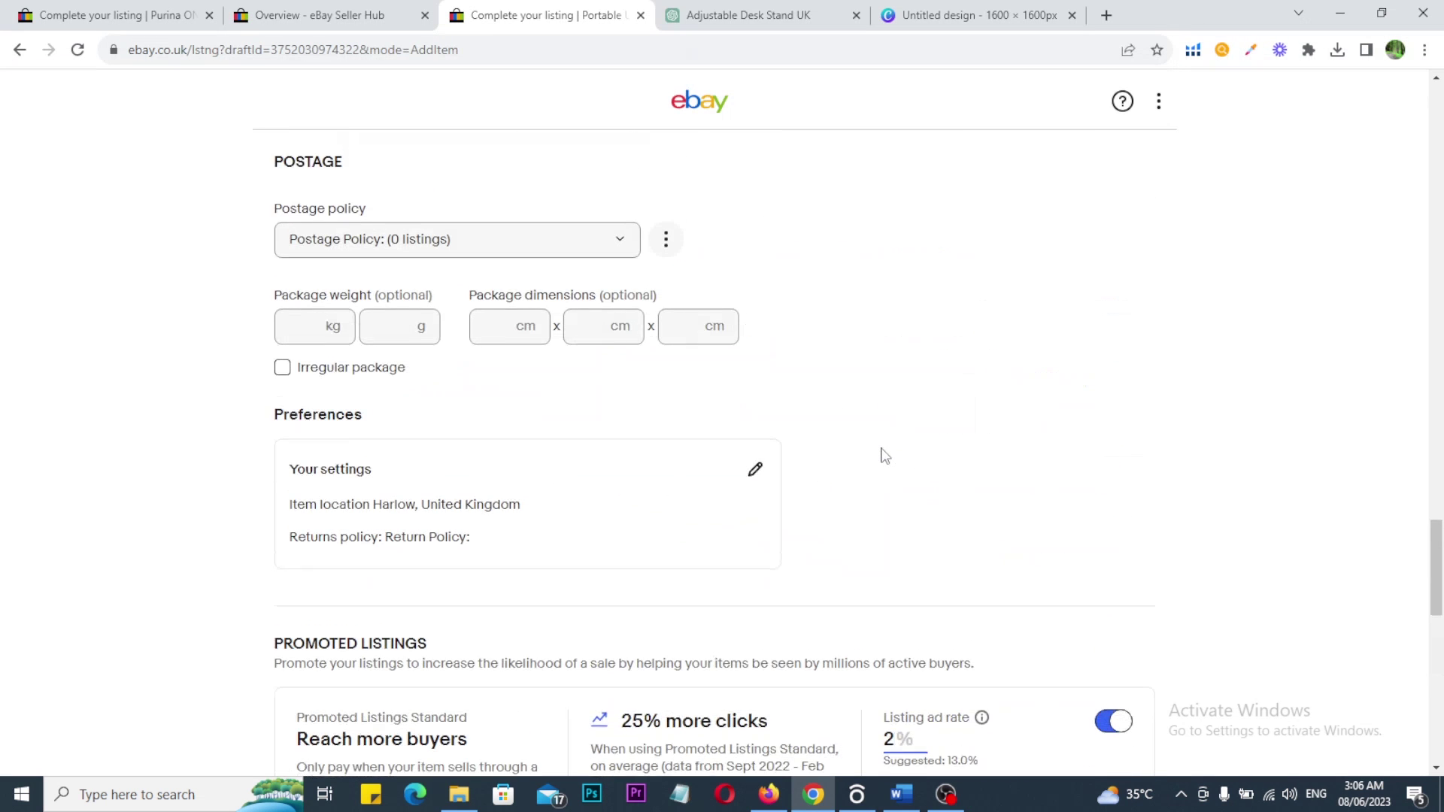
Review the draft listing from its description through the postage settings to the listing fees
scroll(884, 456, up, 15)
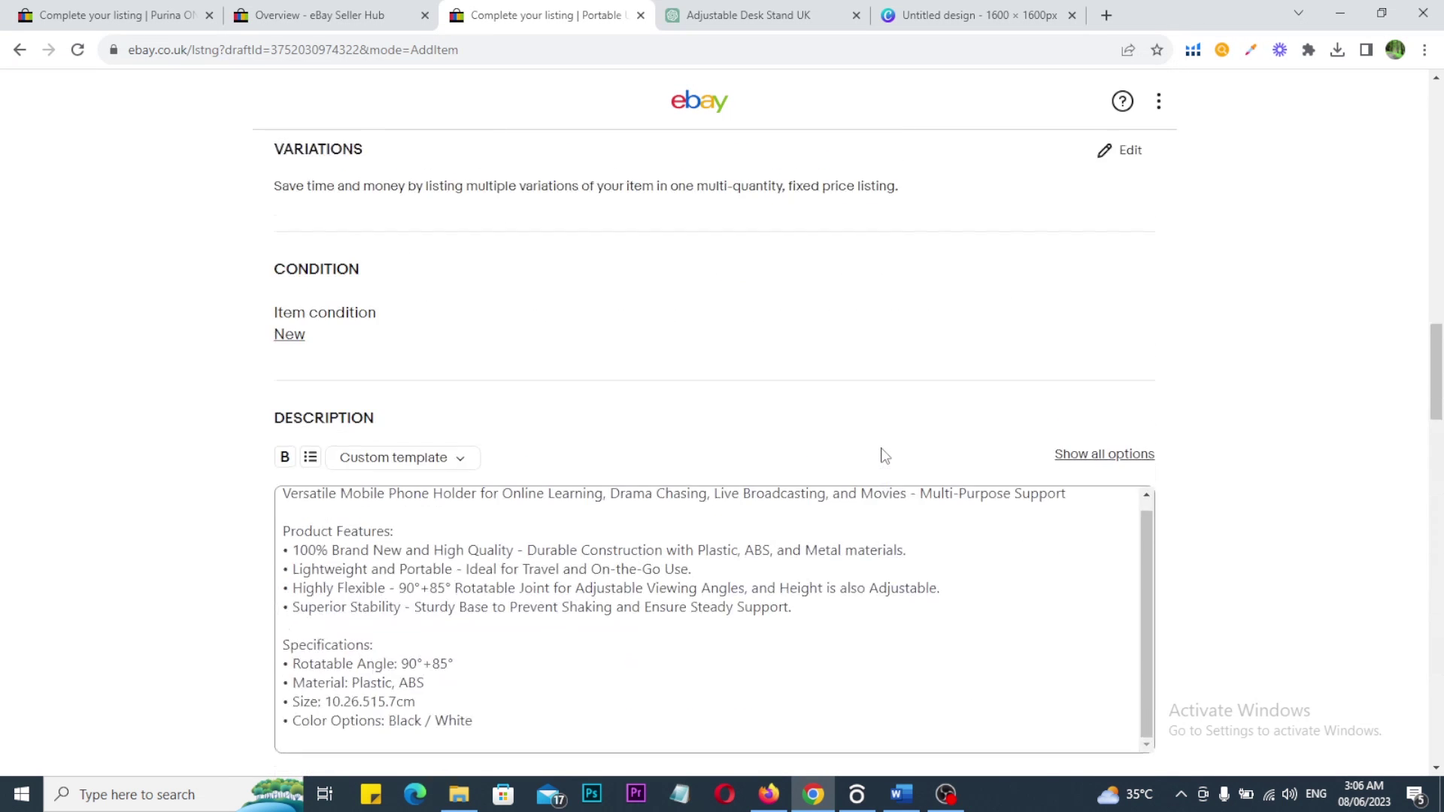
scroll(885, 456, down, 20)
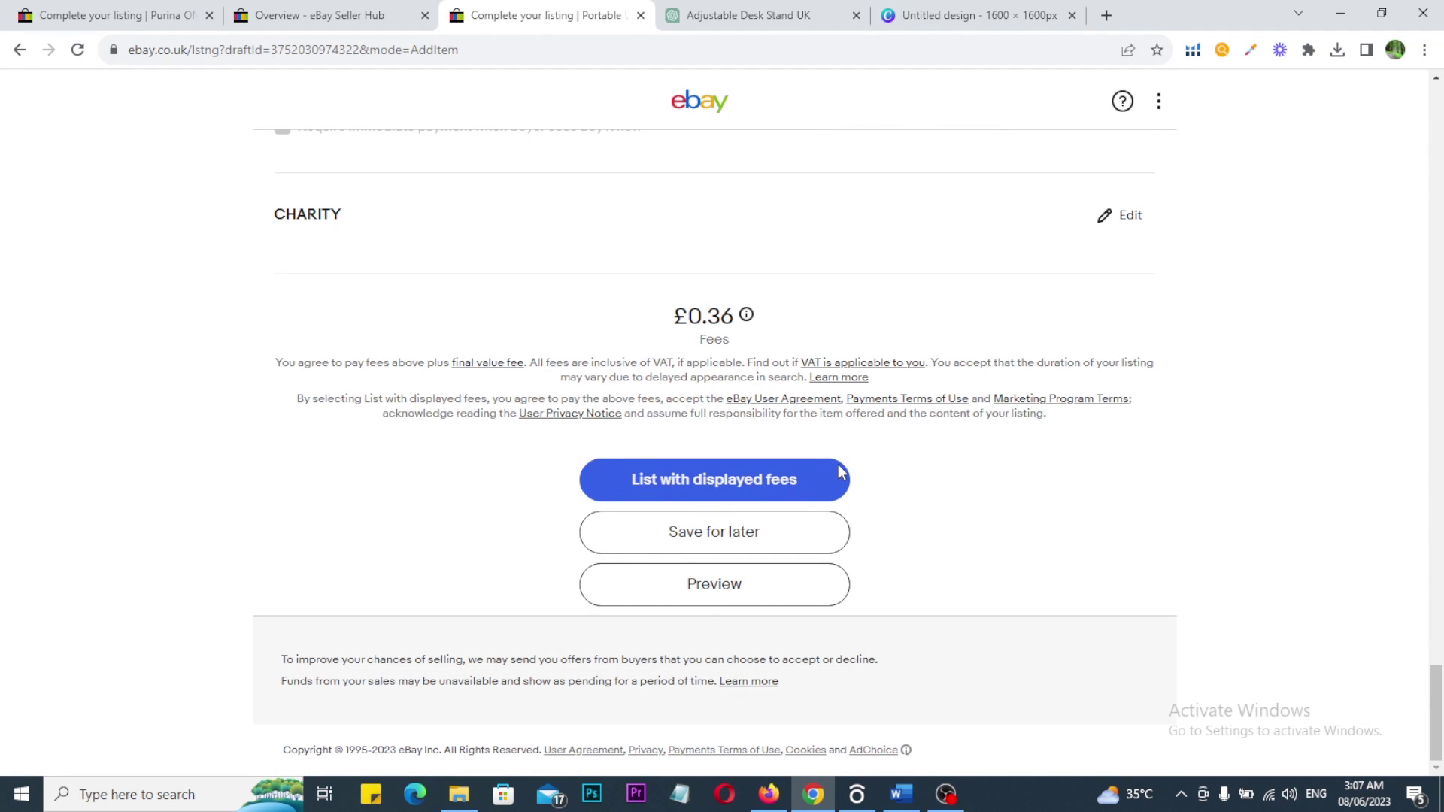
scroll(863, 374, up, 6)
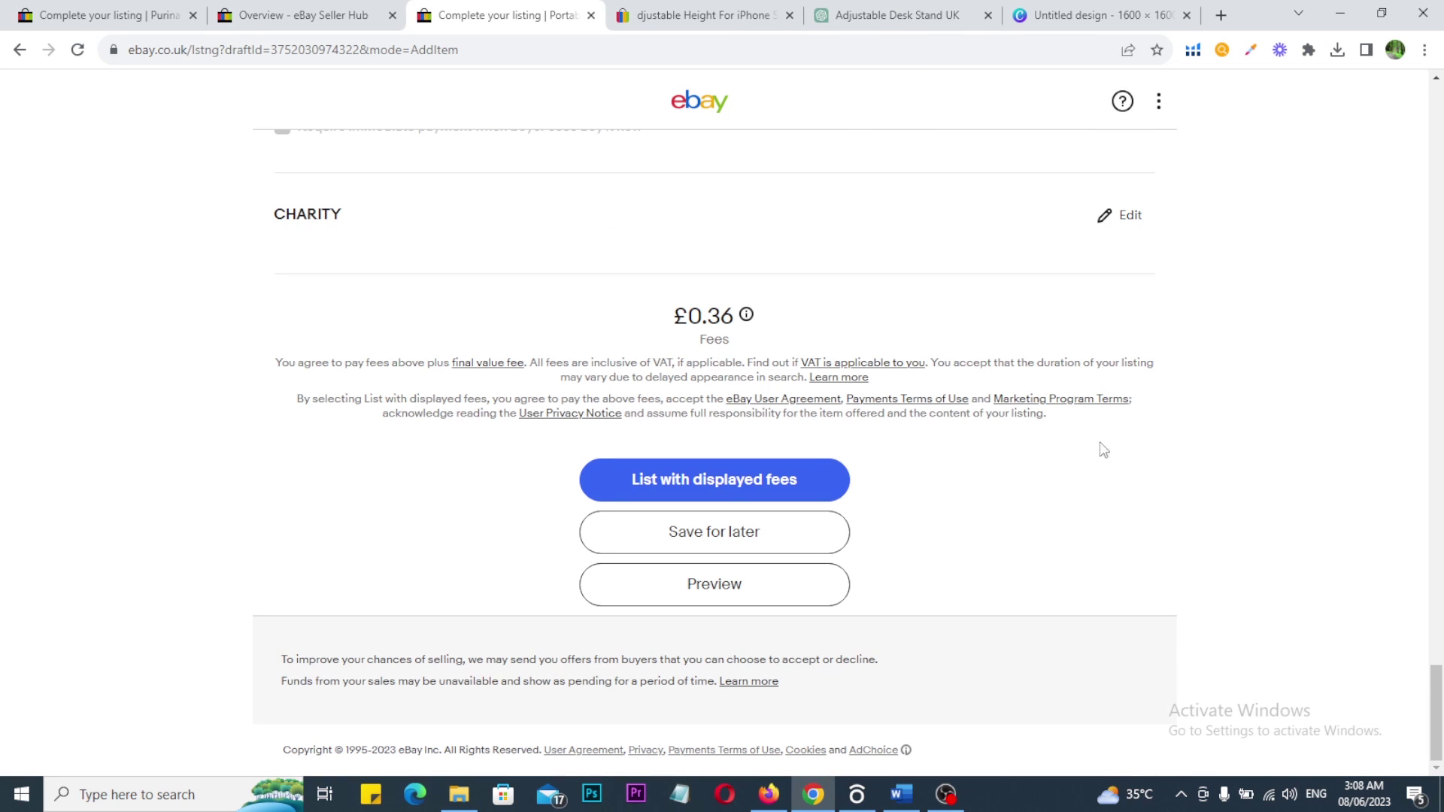
In the phone stand search results, mark the UK seller badge and circle the sold count of the Height Adjustable iPhone iPad Samsung stand
click(675, 11)
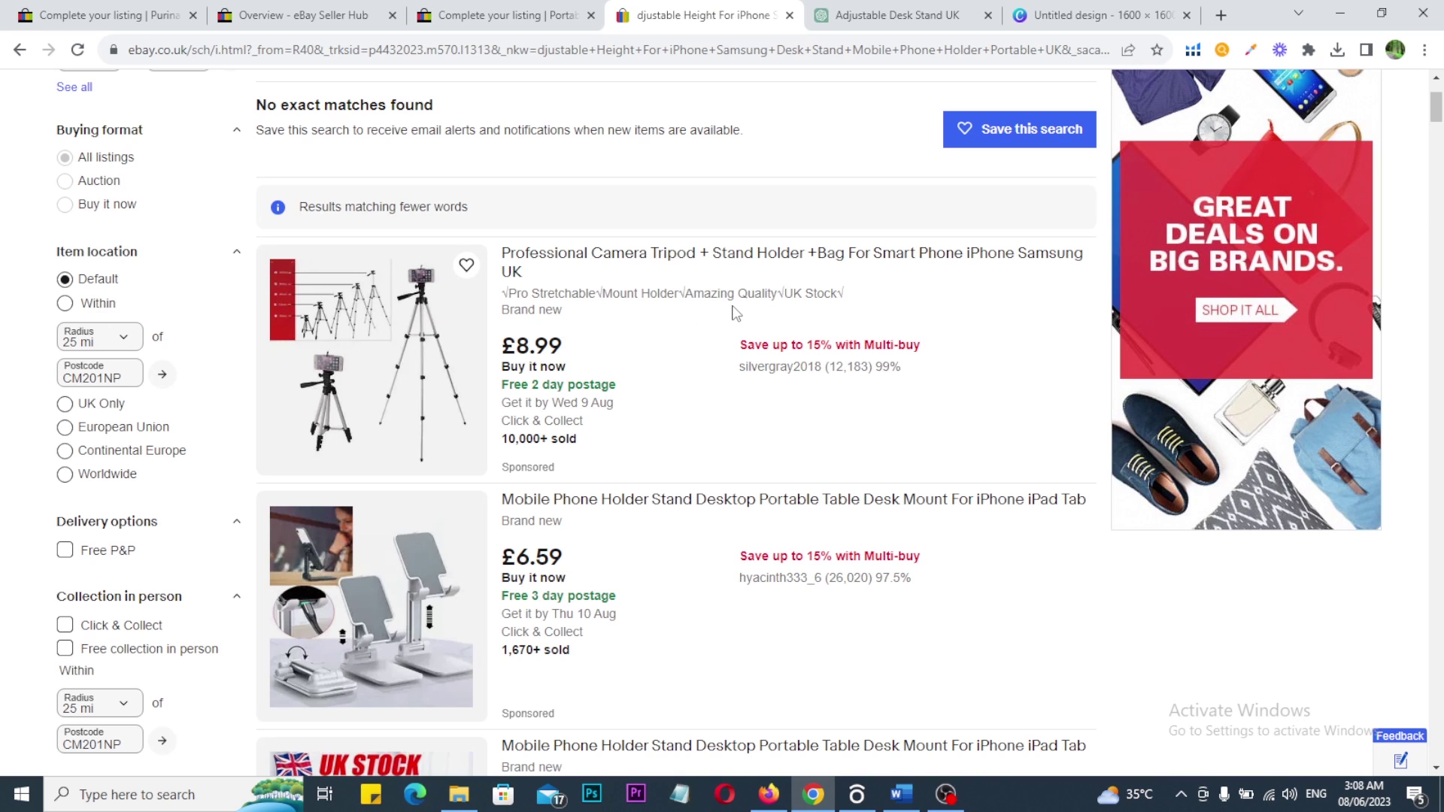
scroll(735, 312, down, 3)
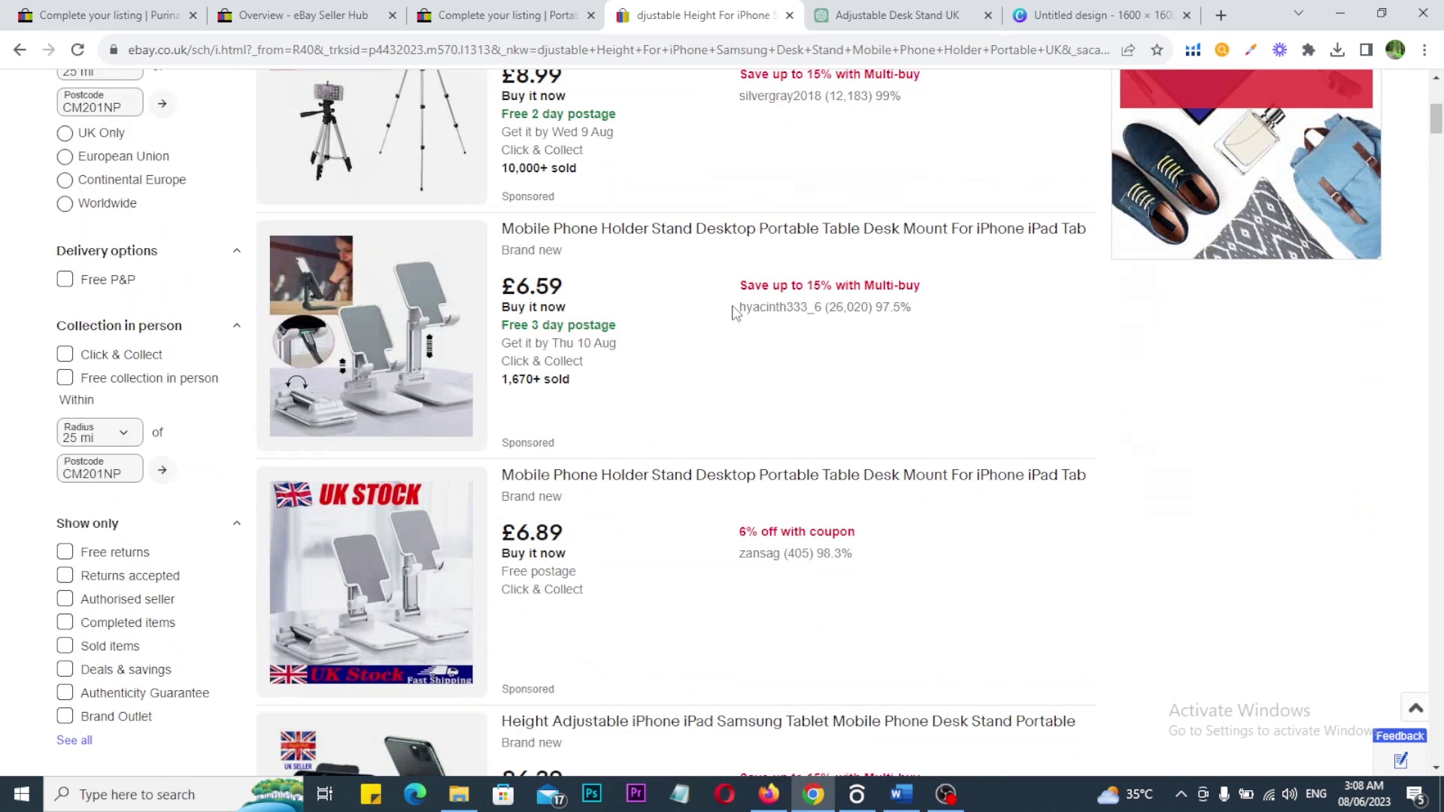
scroll(735, 313, down, 3)
scroll(735, 312, down, 2)
scroll(735, 313, down, 1)
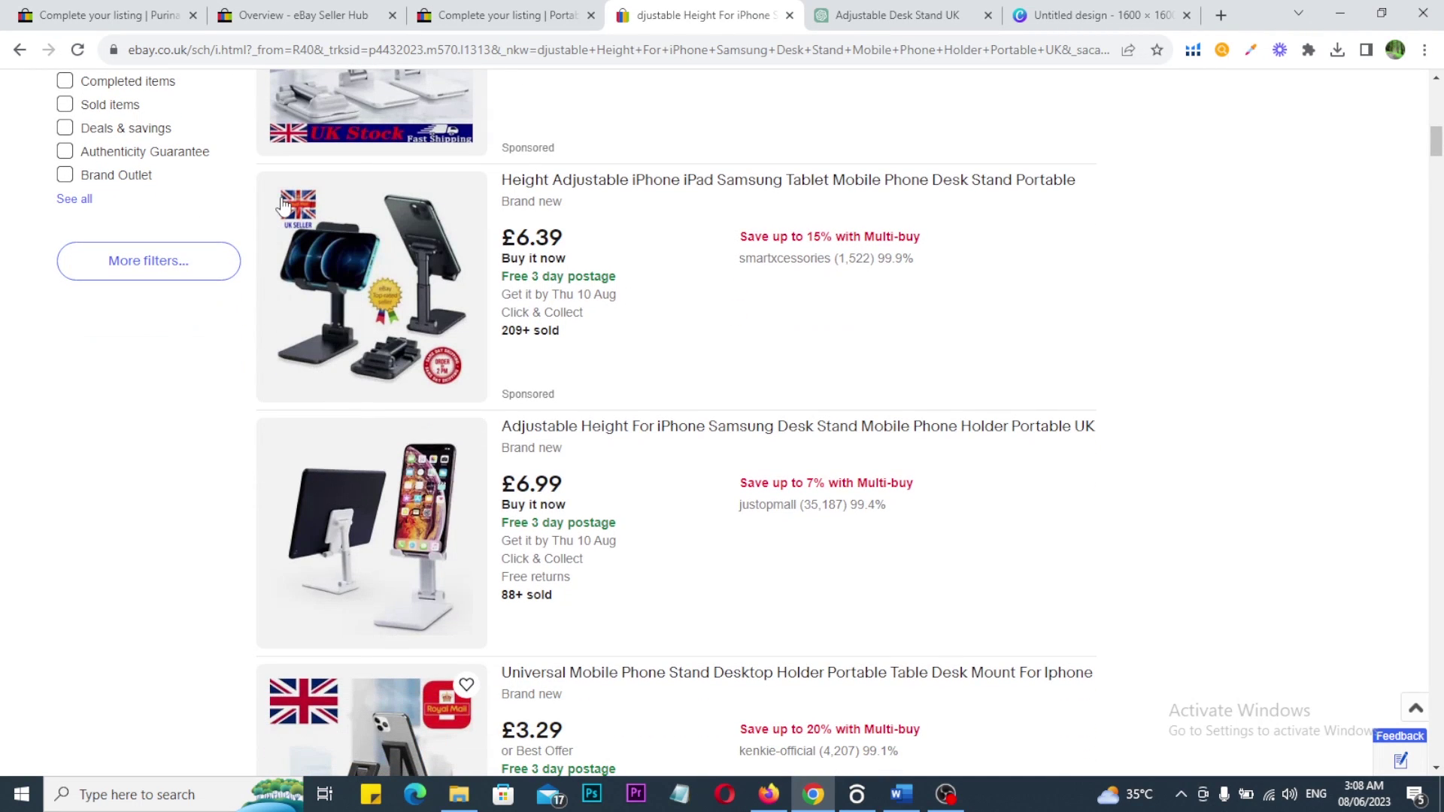
drag(272, 175, 294, 177)
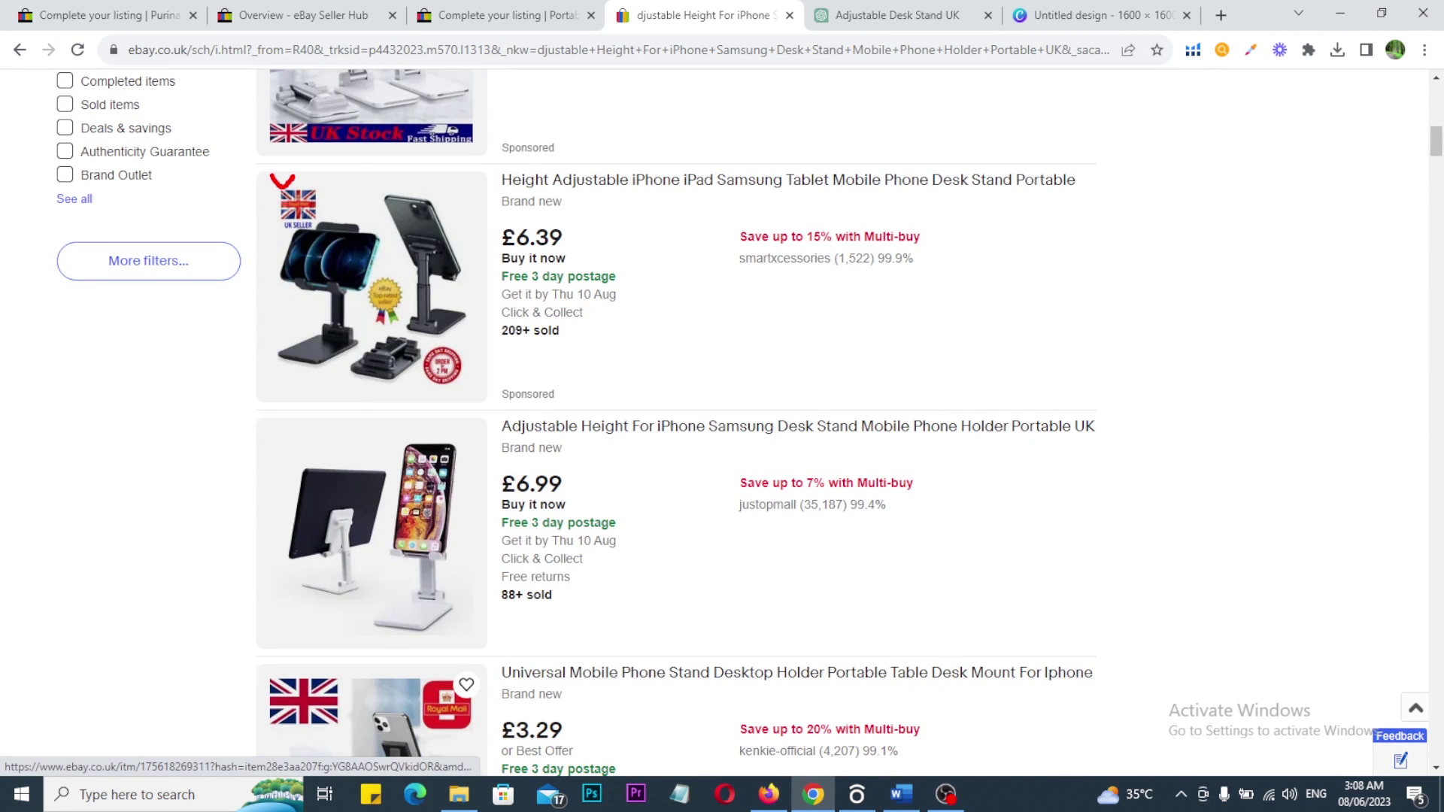
mouse_move(464, 335)
mouse_down()
mouse_move(552, 299)
mouse_move(615, 352)
mouse_move(519, 358)
mouse_up()
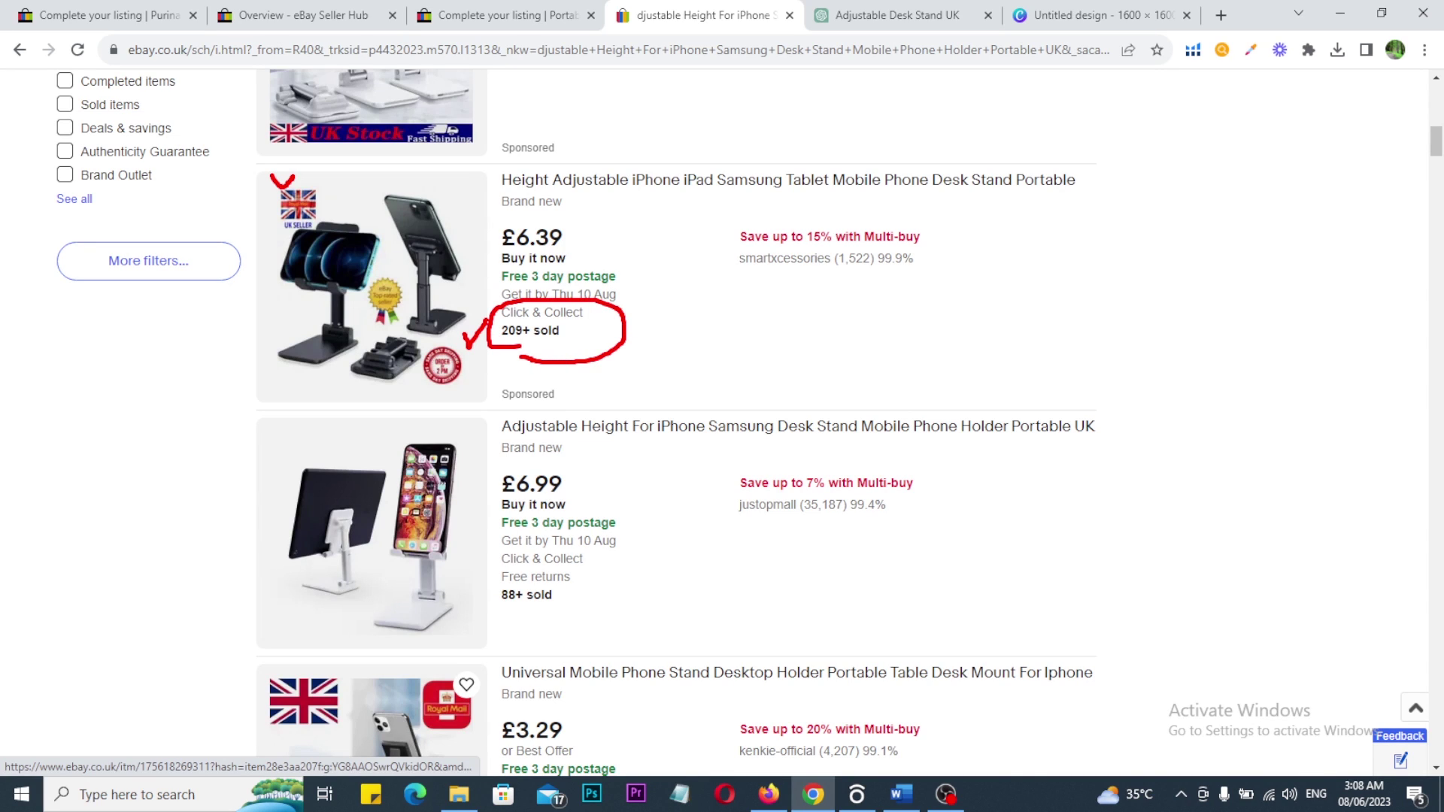
drag(606, 347, 737, 294)
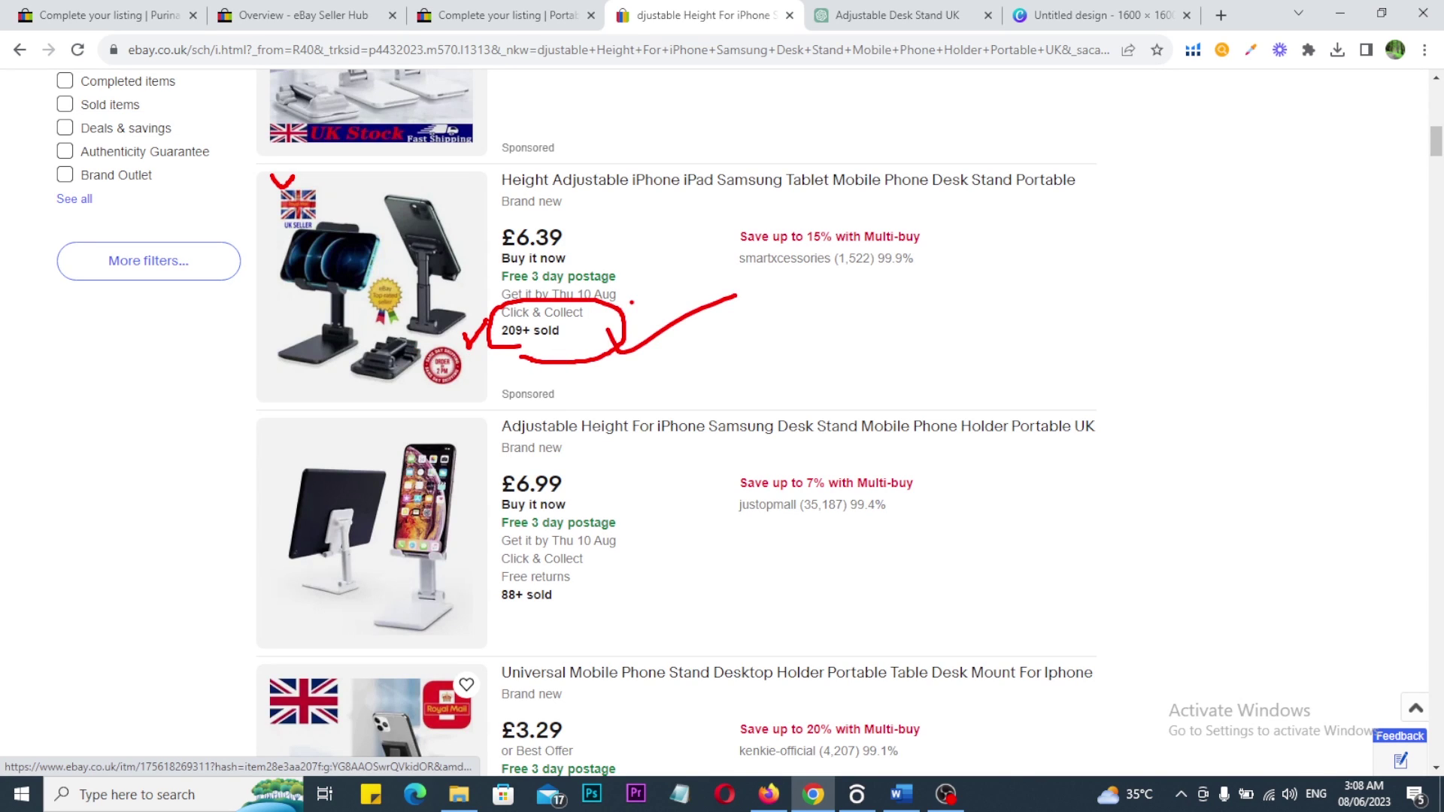
Mark the plain image and circle the sold count of the Adjustable Height For iPhone Samsung stand, and clear the annotations
drag(488, 406, 515, 449)
mouse_move(305, 441)
mouse_down()
mouse_move(322, 449)
mouse_move(375, 419)
mouse_up()
mouse_move(494, 589)
mouse_down()
mouse_move(606, 602)
mouse_move(476, 600)
mouse_up()
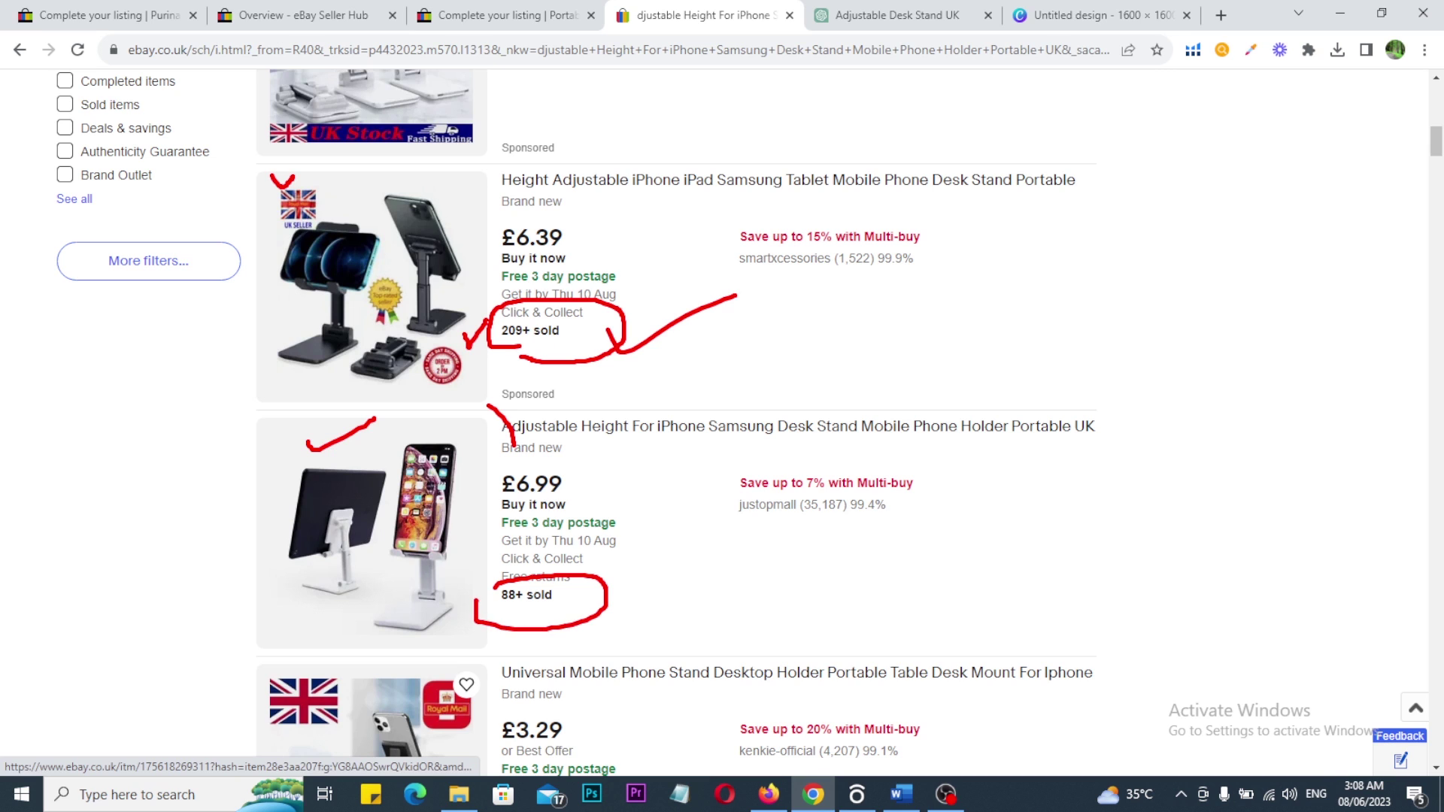
key(Escape)
Circle the UK flag, Royal Mail logo and price on the Universal Mobile Phone Stand listing for comparison, and clear the annotations
scroll(426, 532, down, 4)
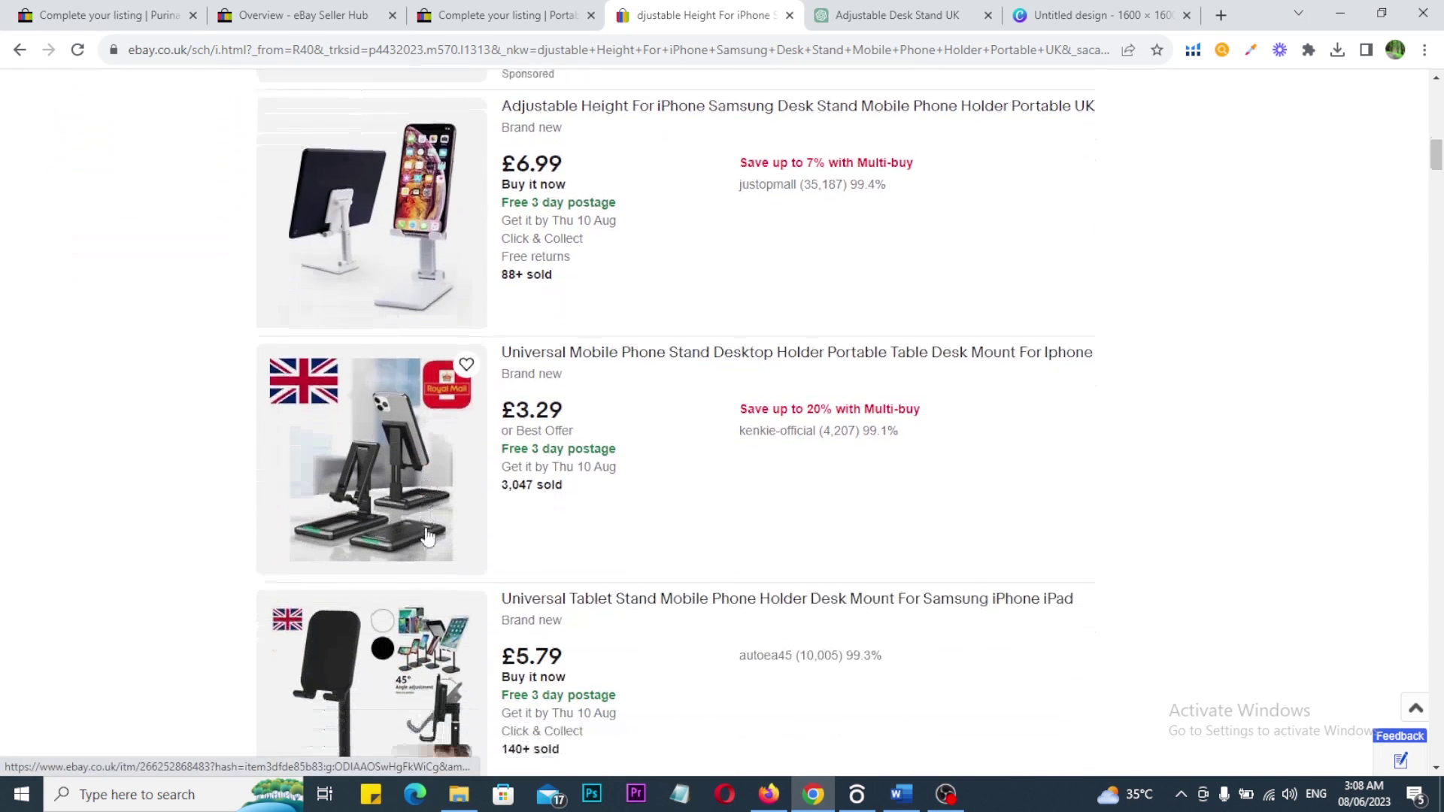
key(ctrl+2)
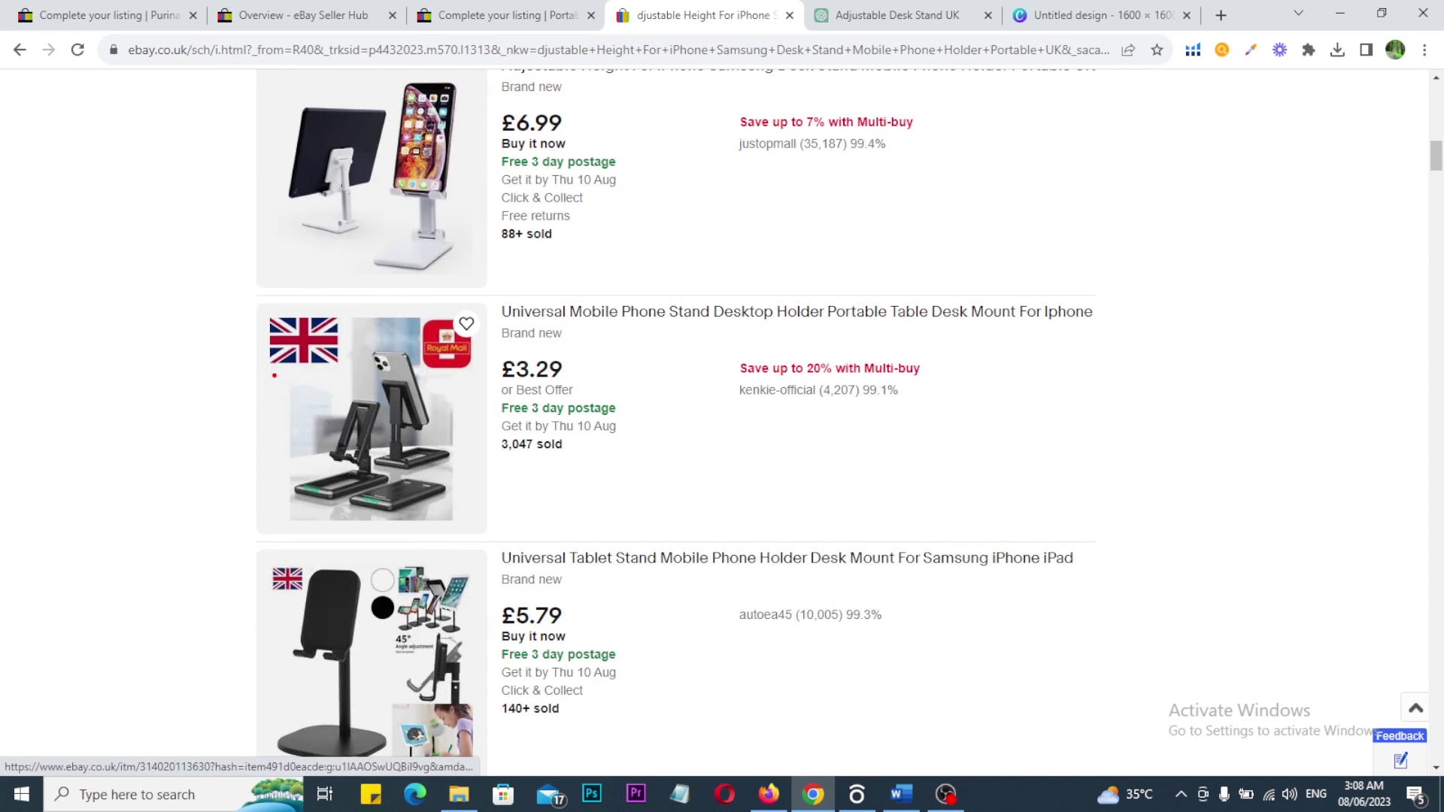
mouse_move(267, 392)
mouse_down()
mouse_move(254, 350)
mouse_move(298, 308)
mouse_move(352, 351)
mouse_move(297, 379)
mouse_up()
mouse_move(434, 109)
mouse_down()
mouse_move(442, 122)
mouse_move(468, 95)
mouse_up()
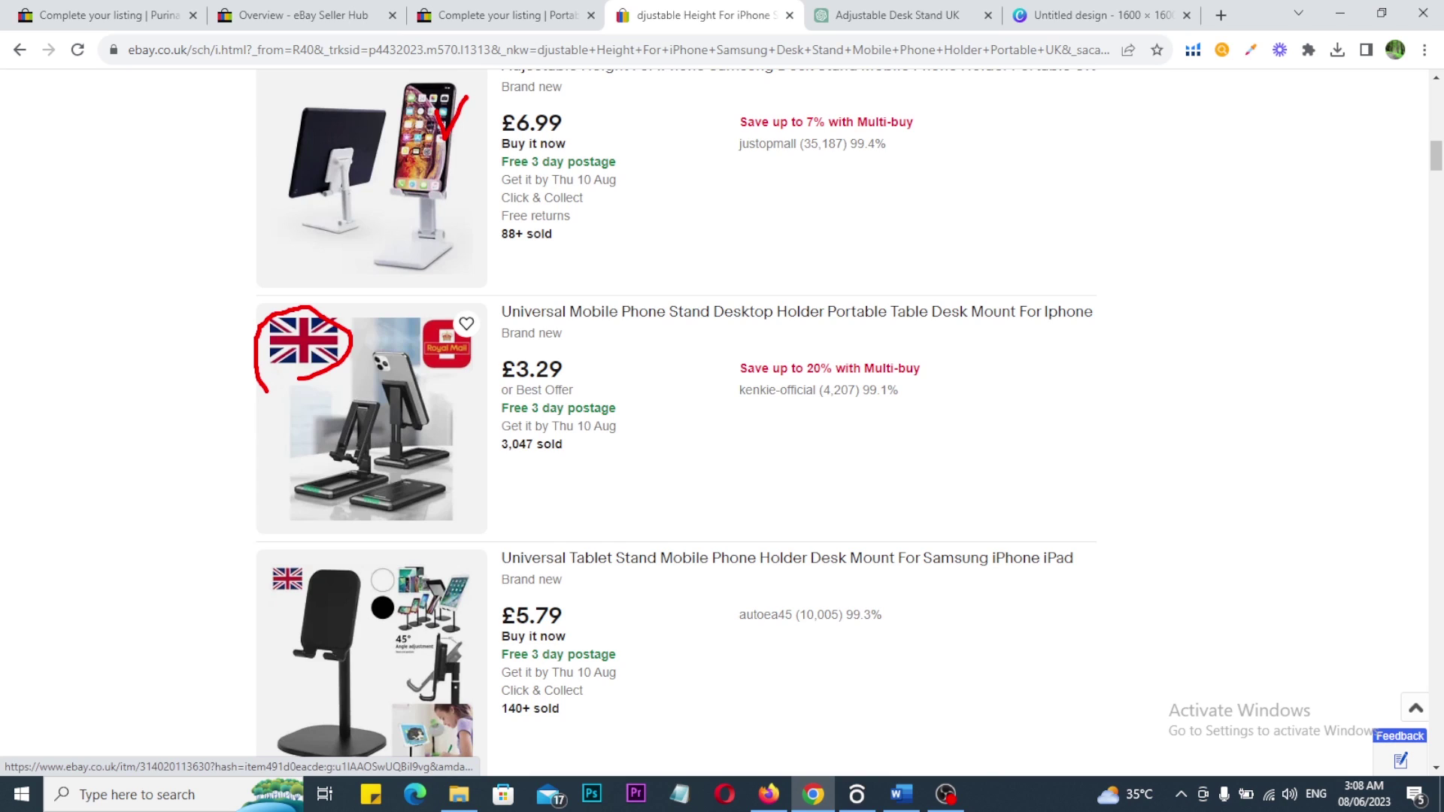
mouse_move(575, 368)
mouse_down()
mouse_move(511, 391)
mouse_move(571, 336)
mouse_move(595, 342)
mouse_up()
mouse_move(419, 337)
mouse_down()
mouse_move(499, 304)
mouse_move(429, 385)
mouse_move(424, 333)
mouse_up()
mouse_move(470, 291)
mouse_down()
mouse_move(489, 309)
mouse_move(534, 265)
mouse_up()
drag(321, 292, 367, 274)
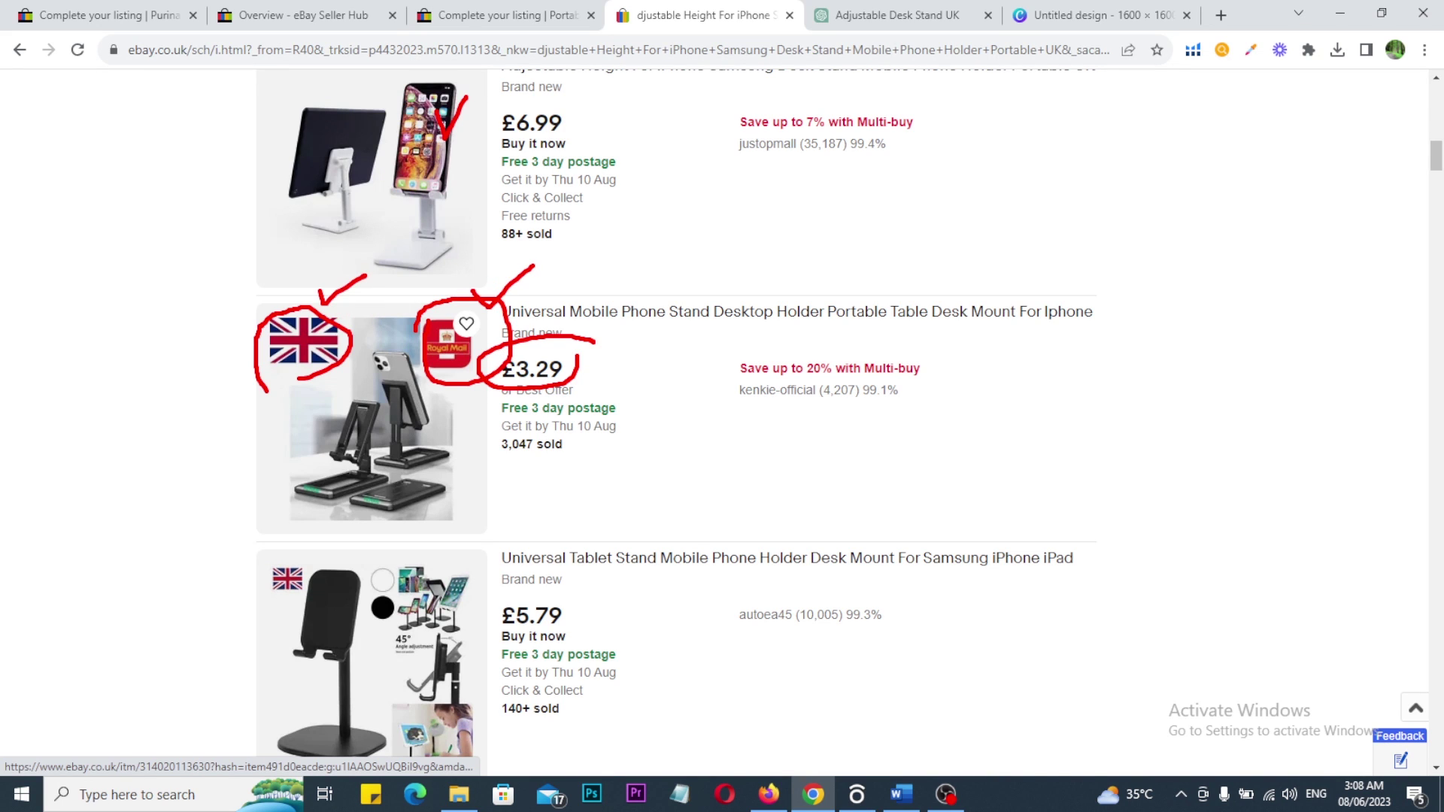
key(Escape)
Mark the UK flag on the Universal Tablet Stand image, clear the mark and compare the neighbouring competitors' main images
scroll(374, 359, down, 3)
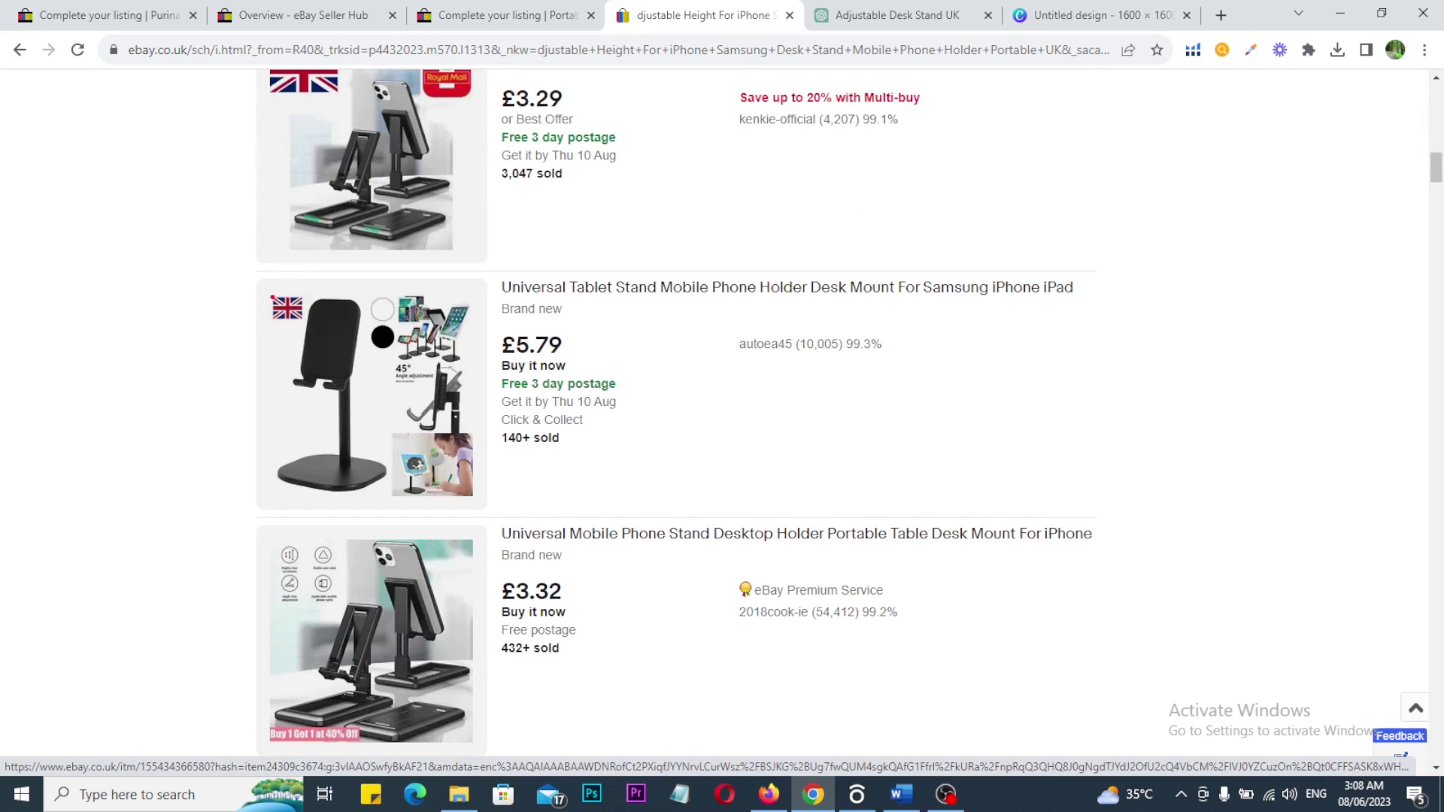
drag(275, 284, 306, 270)
key(Escape)
scroll(391, 490, down, 3)
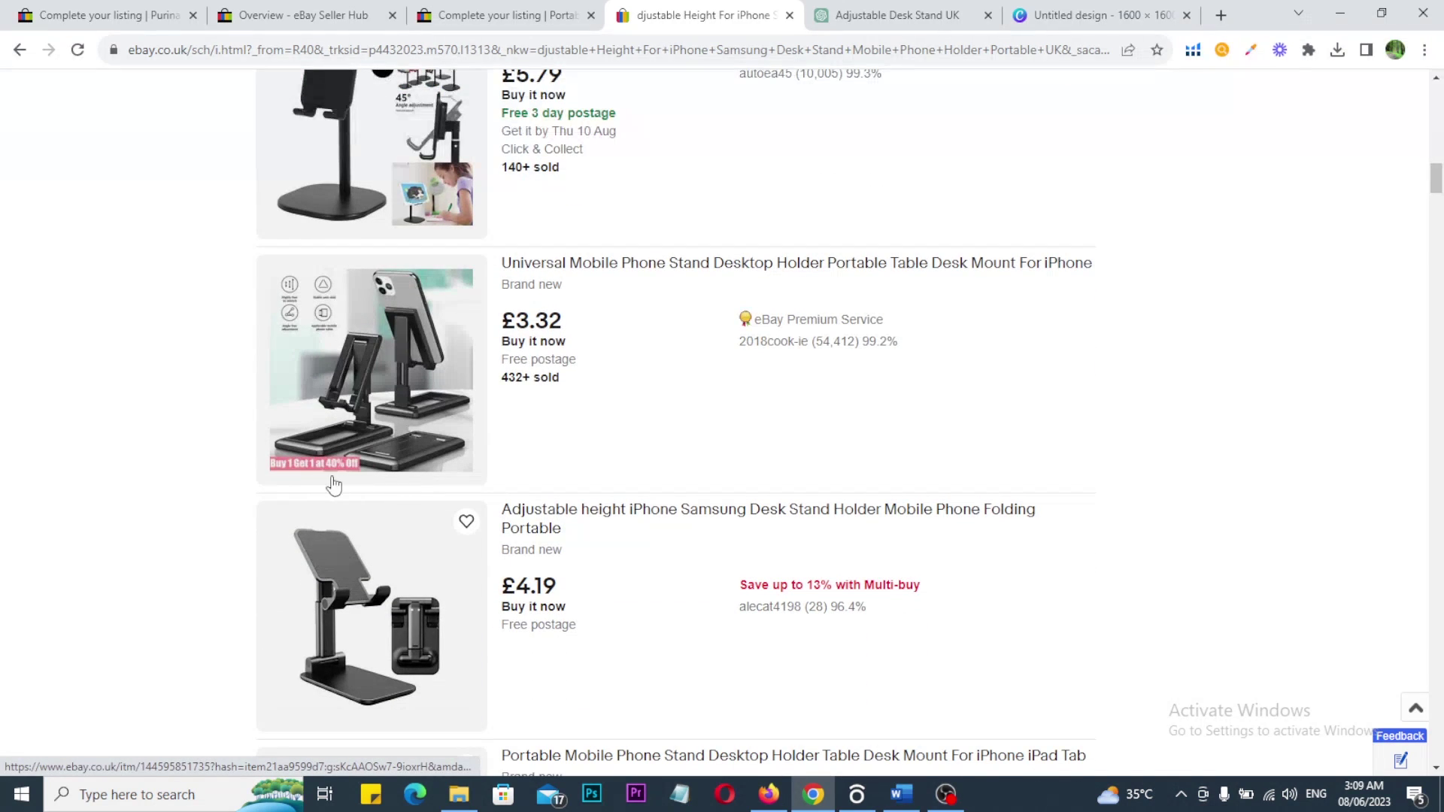
scroll(850, 472, up, 3)
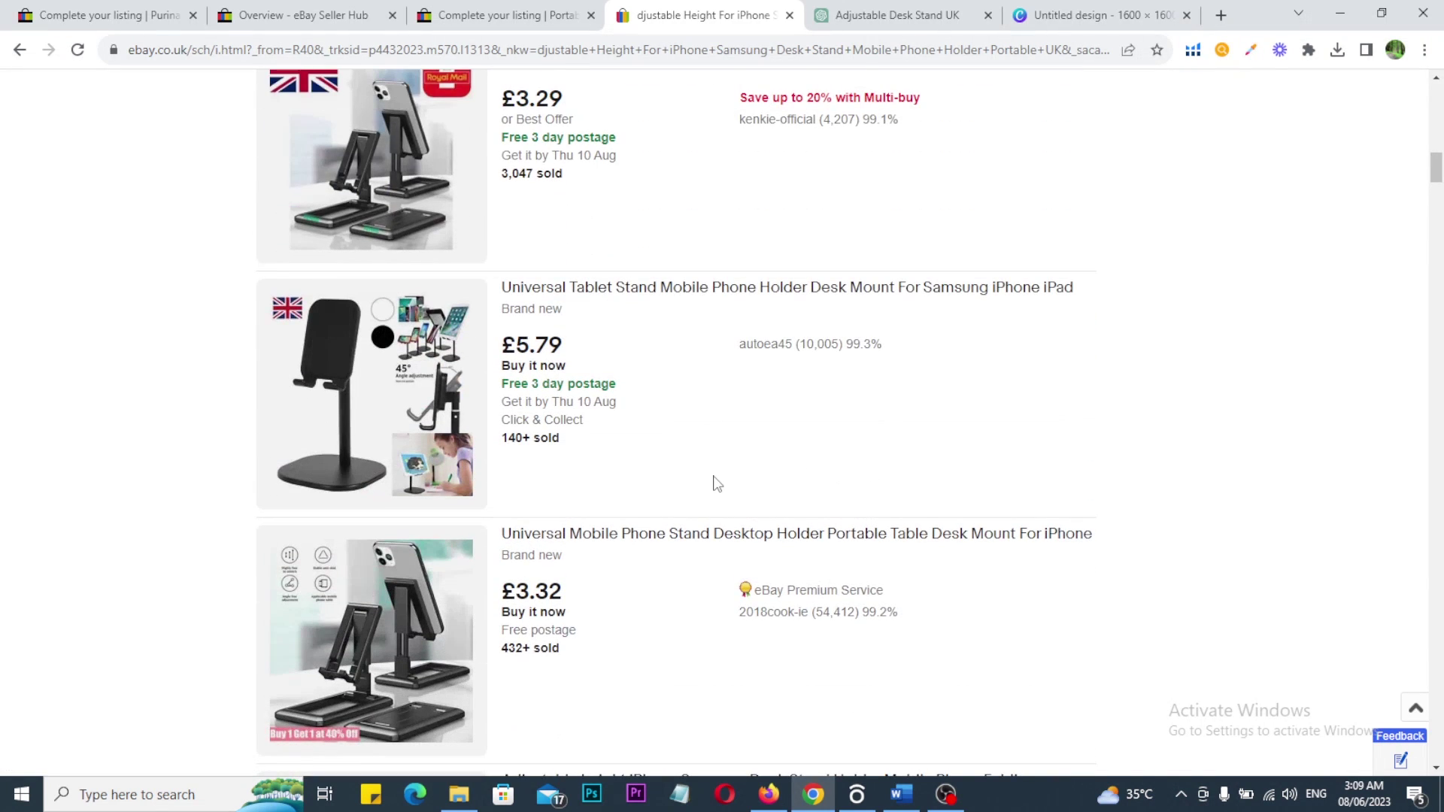